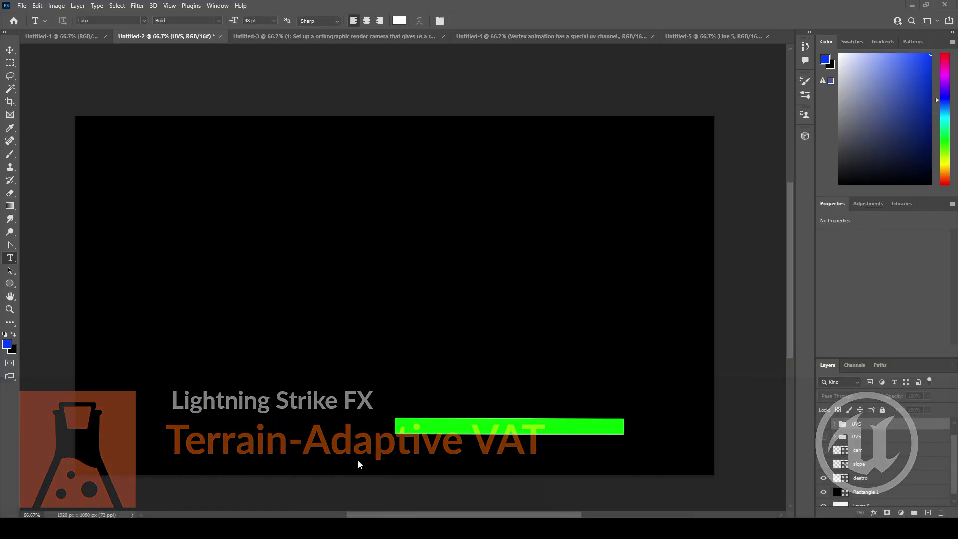
# Step: Show the slope layer, the cam layer and both UVS groups above the destro layer
pyautogui.click(823, 463)
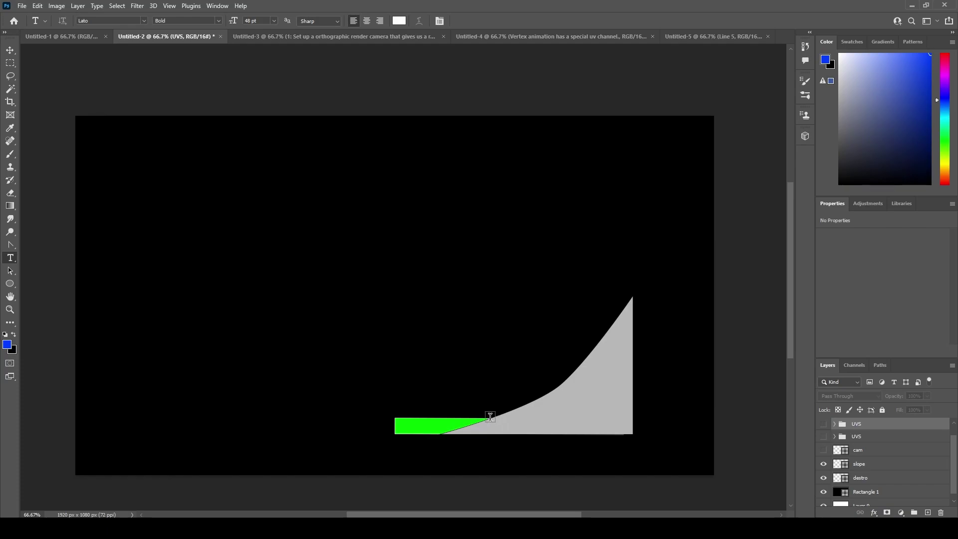
pyautogui.click(824, 451)
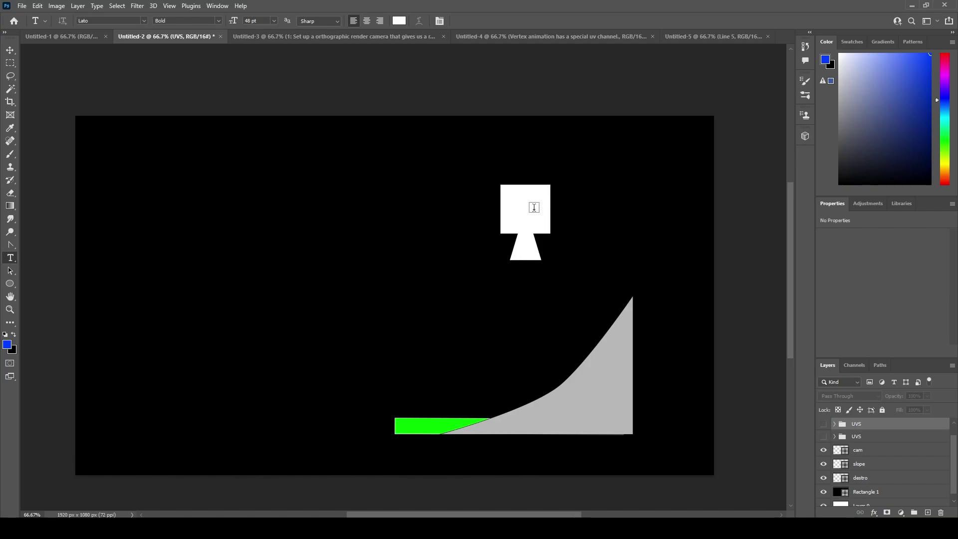
pyautogui.click(824, 437)
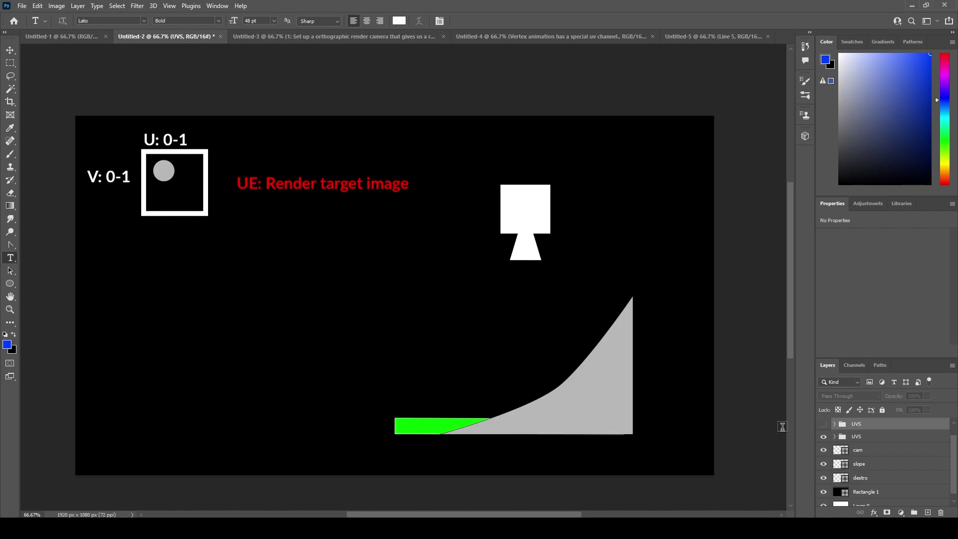
pyautogui.click(824, 423)
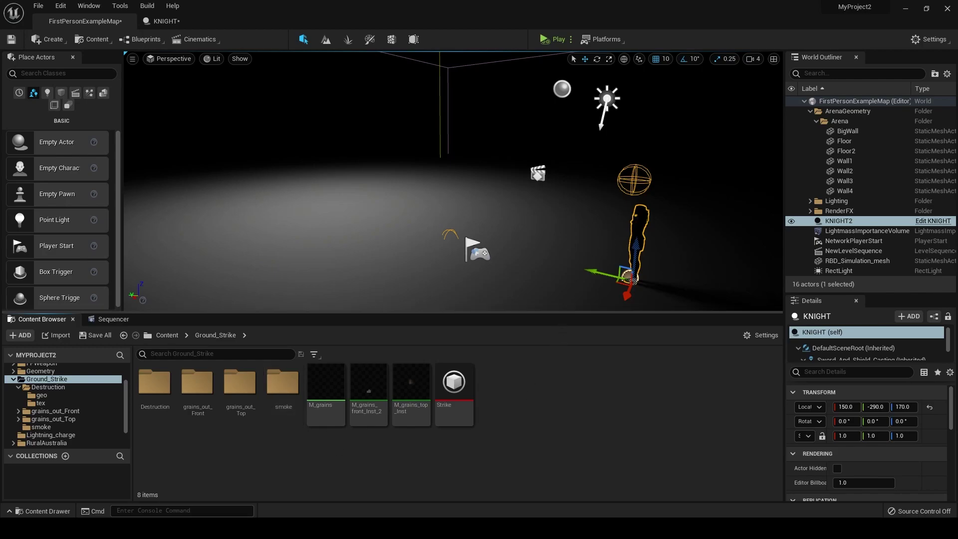
# Step: In Unreal Editor, open the KNIGHT blueprint's viewport and add a Scene Capture Component 2D with its default name
pyautogui.click(947, 226)
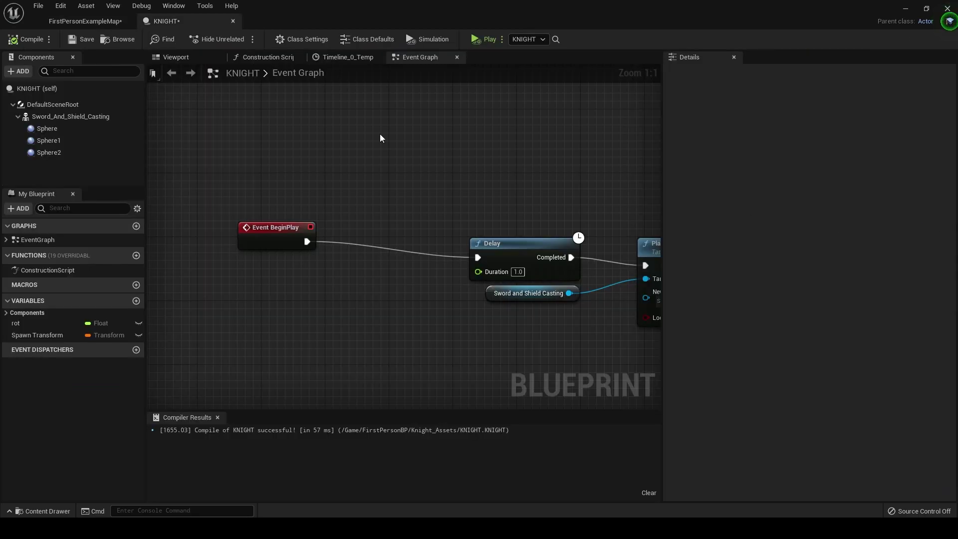
pyautogui.click(194, 58)
pyautogui.click(25, 72)
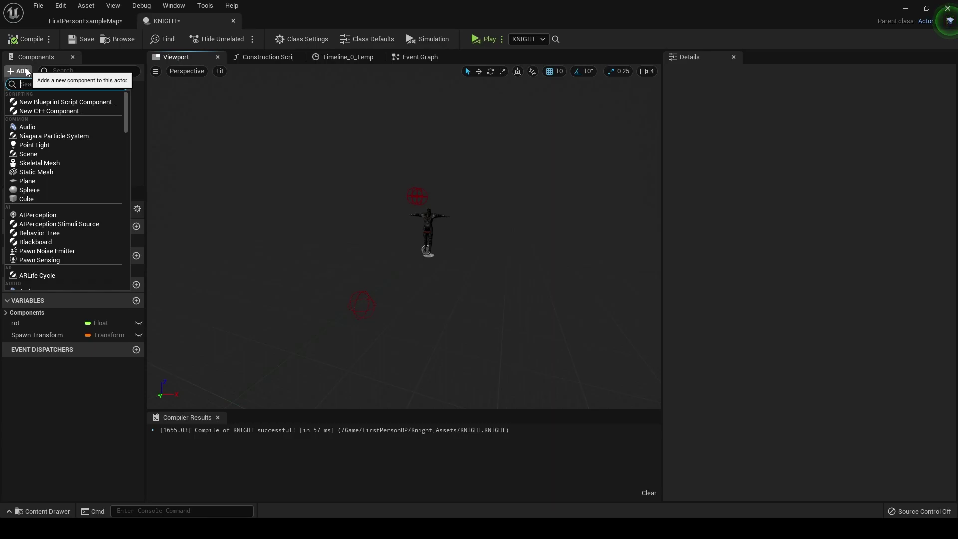
pyautogui.write('2d')
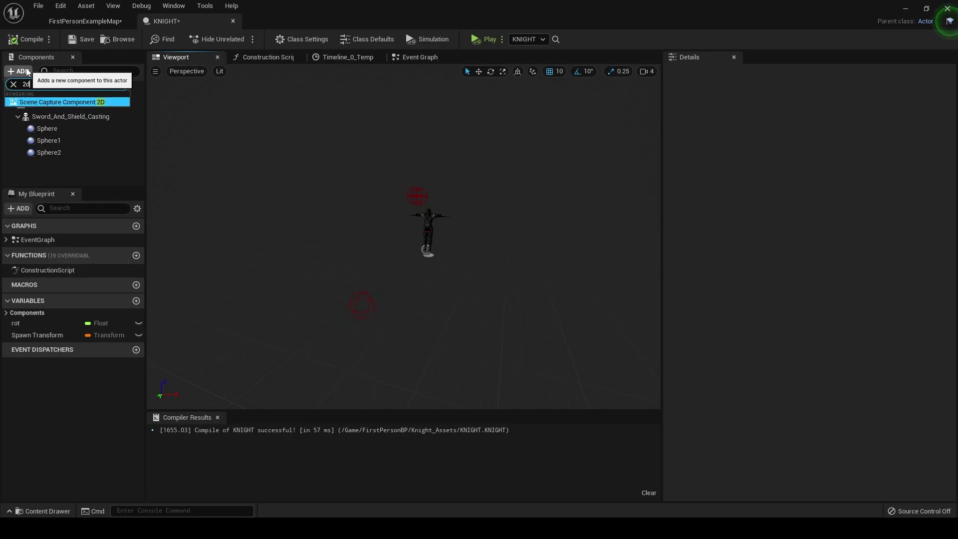
pyautogui.press('Return')
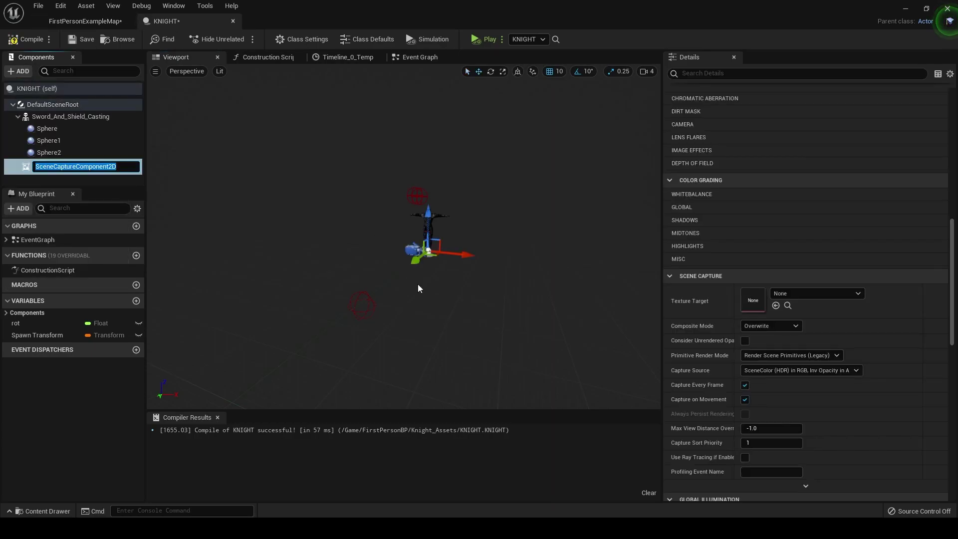
pyautogui.click(117, 181)
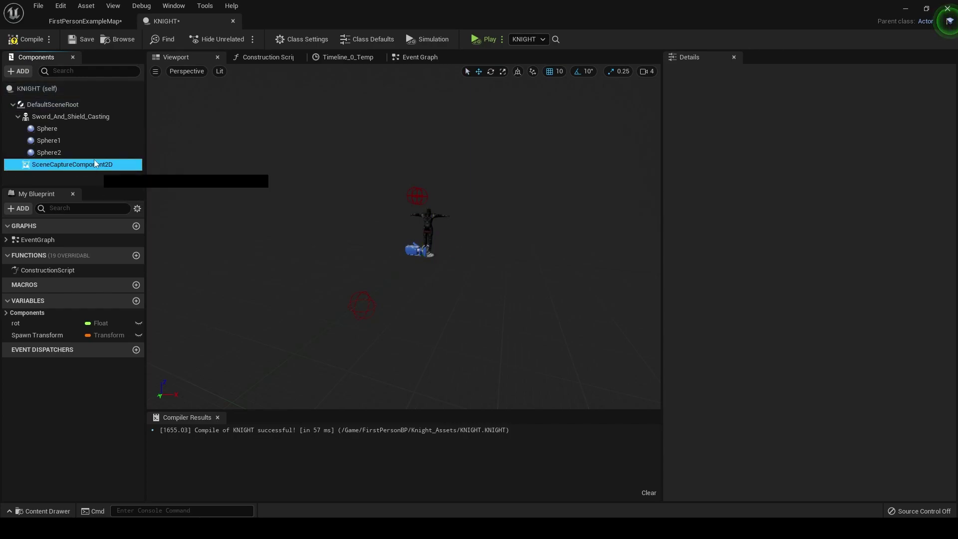
# Step: Move the scene capture component to 500 along Y and set its Z location to 200
pyautogui.click(94, 164)
pyautogui.moveTo(176, 142); pyautogui.dragTo(210, 150, button='right')
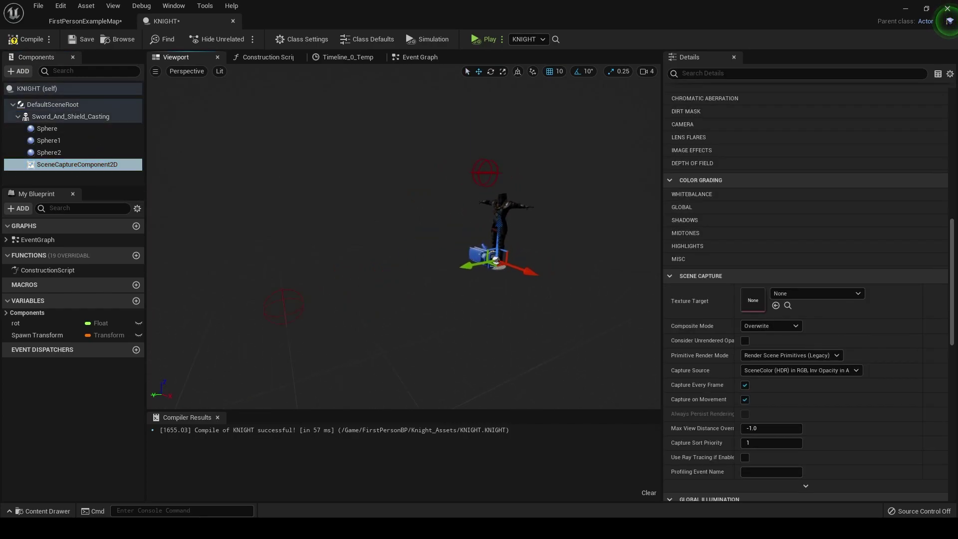
pyautogui.moveTo(467, 266); pyautogui.dragTo(198, 313)
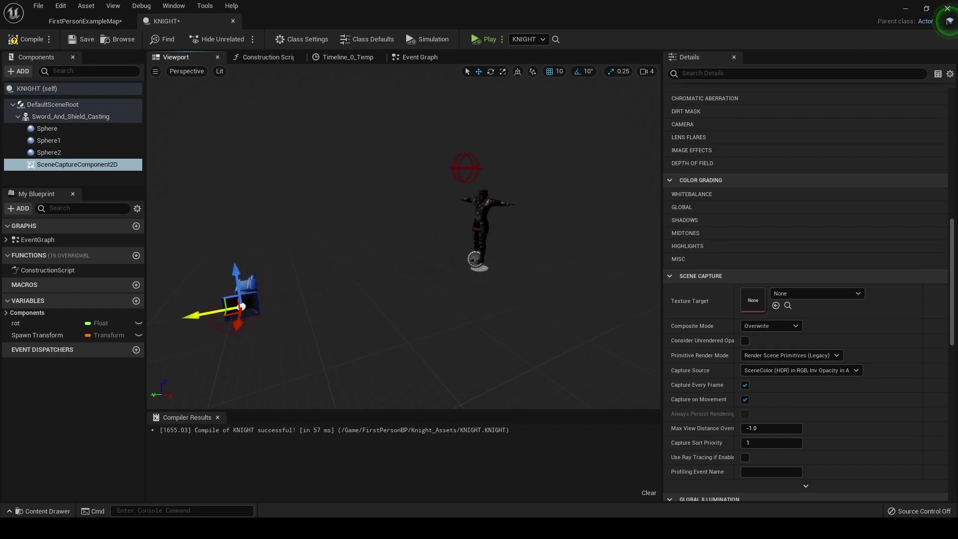
pyautogui.moveTo(198, 313); pyautogui.dragTo(235, 308, button='right')
pyautogui.scroll(10, 752, 172)
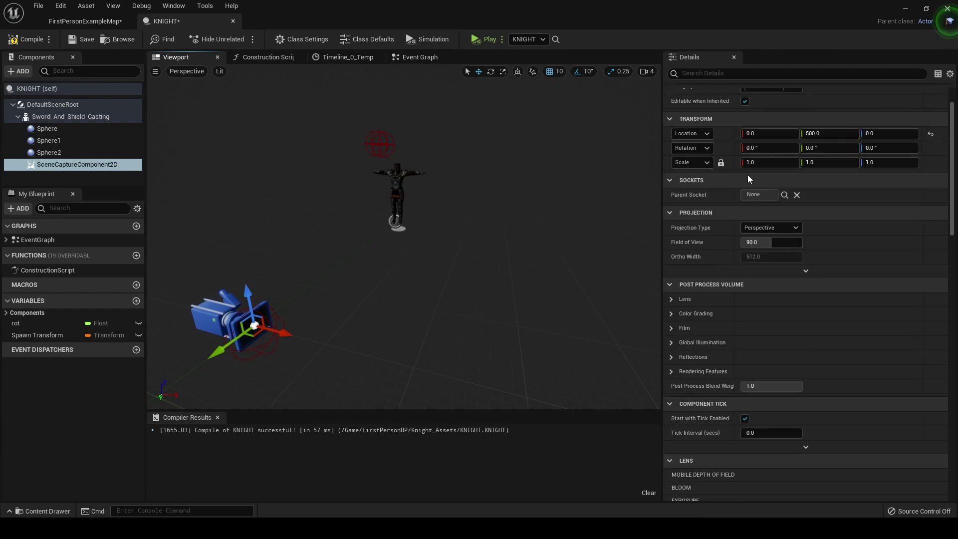
pyautogui.scroll(2, 748, 174)
pyautogui.click(890, 187)
pyautogui.write('200')
pyautogui.press('Return')
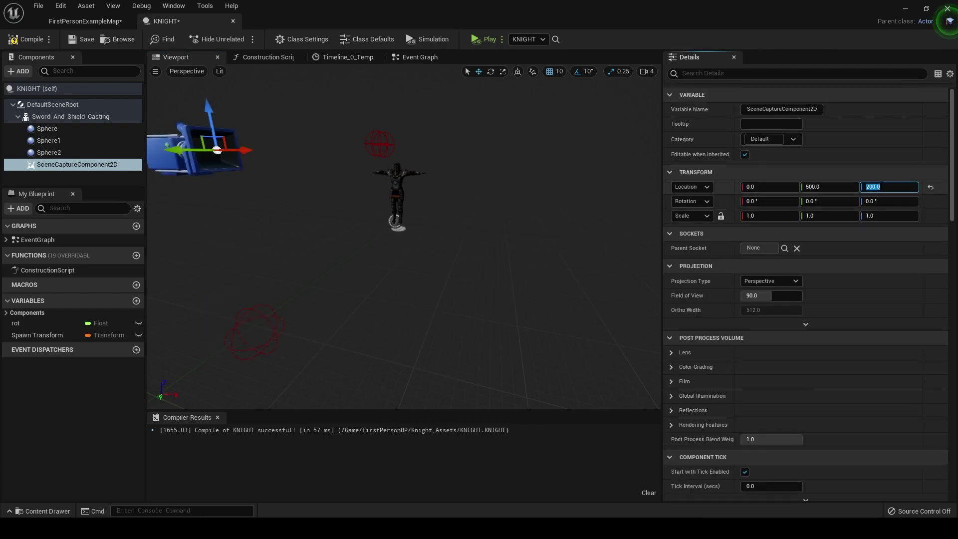
# Step: Set the scene capture component's Y rotation to -90° to aim it straight down
pyautogui.click(829, 201)
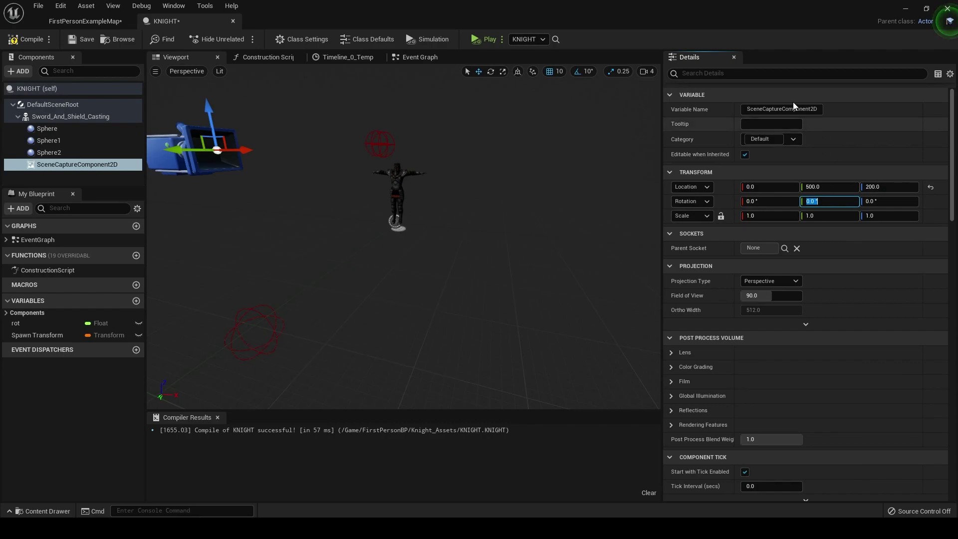
pyautogui.write('-90')
pyautogui.press('Return')
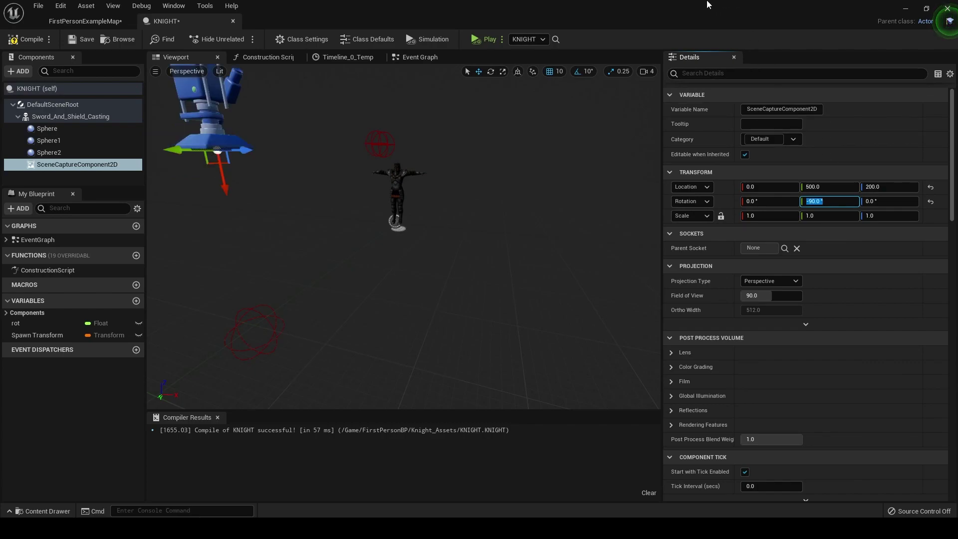
# Step: Change the scene capture's projection type to Orthographic with an ortho width of 1000
pyautogui.scroll(-3, 736, 326)
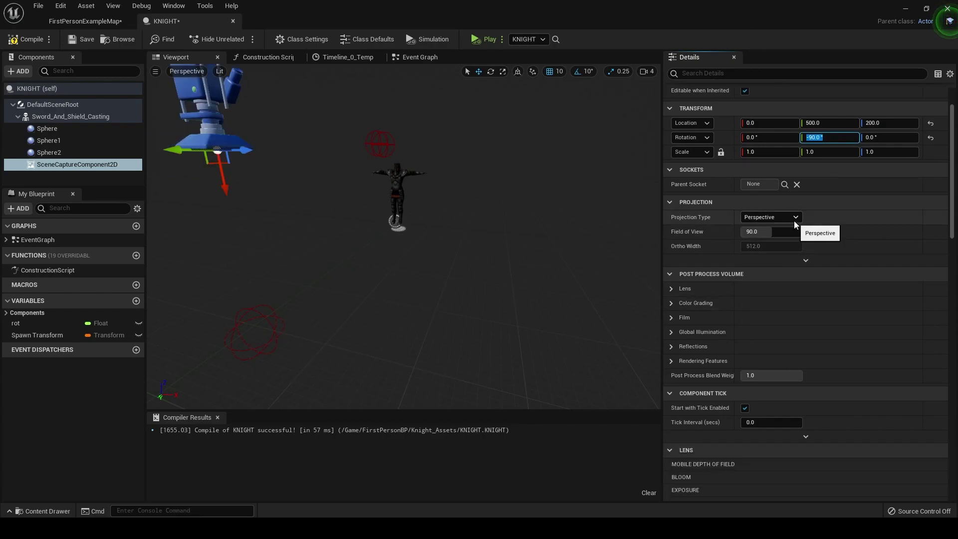
pyautogui.click(795, 220)
pyautogui.click(775, 236)
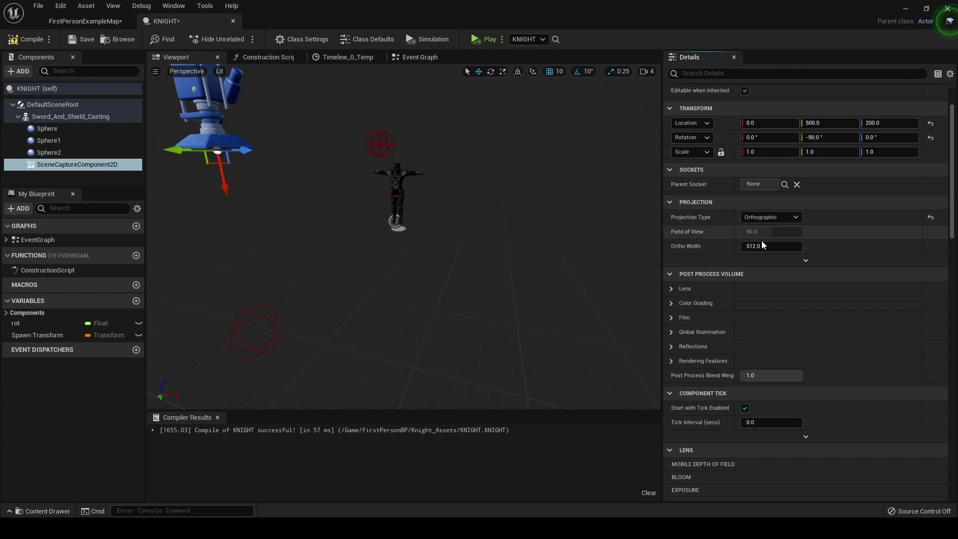
pyautogui.click(768, 246)
pyautogui.write('1')
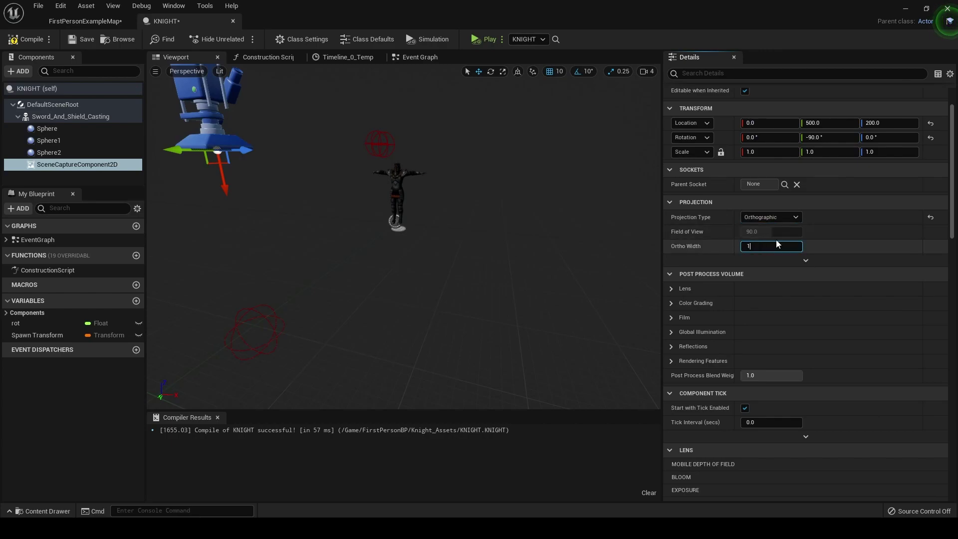
pyautogui.write('000')
# Step: Set the scene capture component's capture source to SceneDepth in R
pyautogui.scroll(-12, 727, 365)
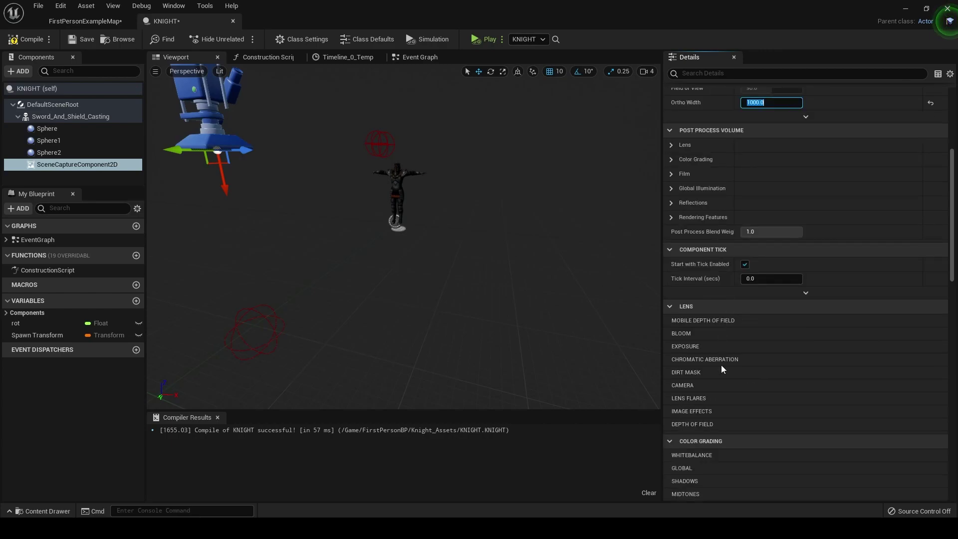
pyautogui.scroll(-6, 721, 358)
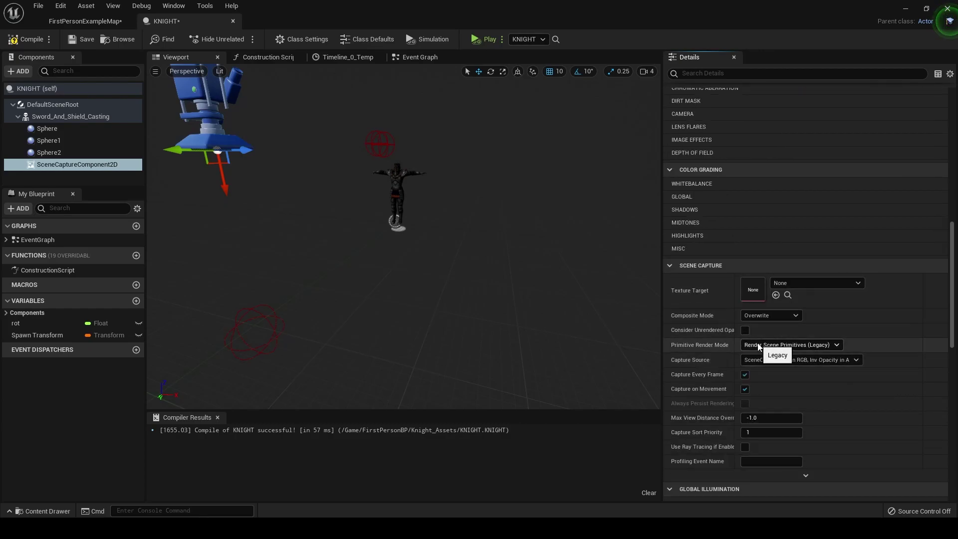
pyautogui.click(764, 361)
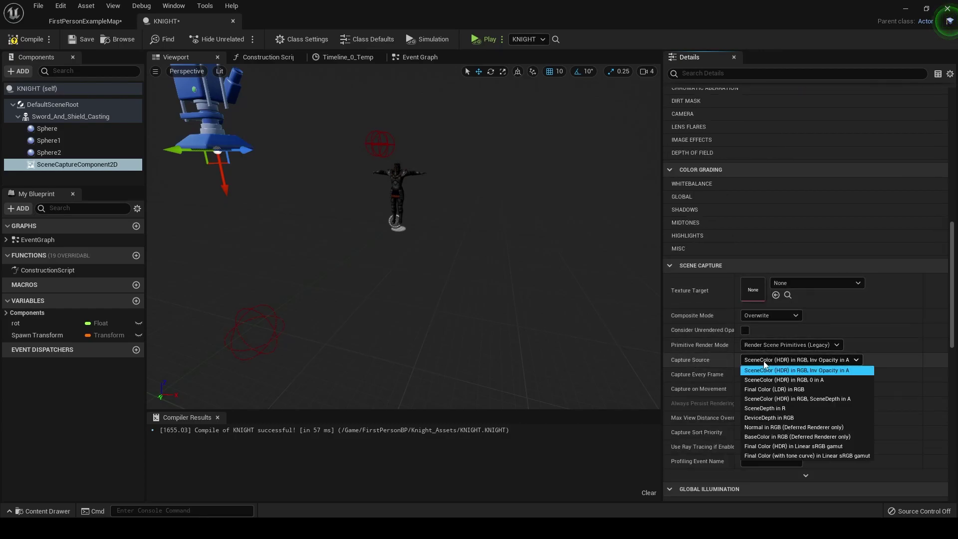
pyautogui.click(799, 410)
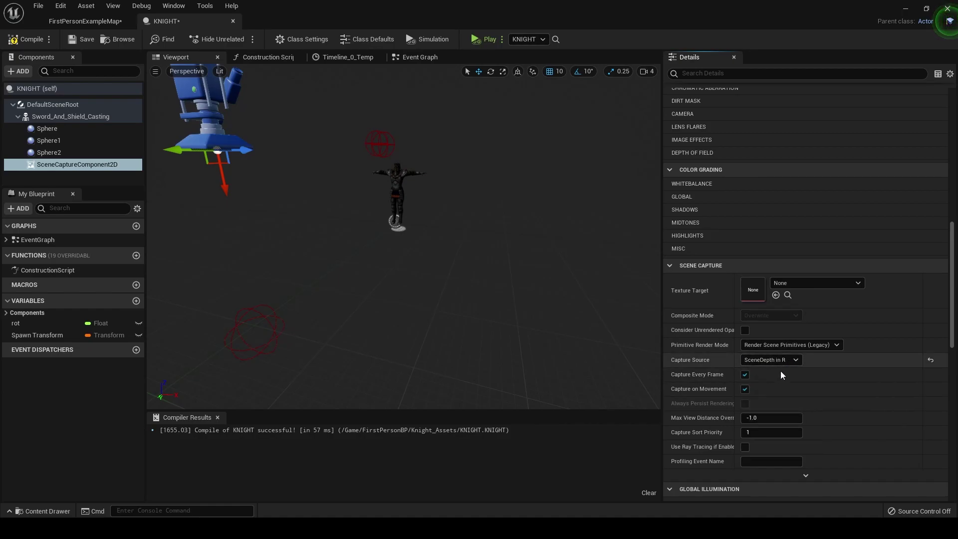
# Step: Create a Render Target asset named Depth in the level project's Ground_Strike folder
pyautogui.click(105, 21)
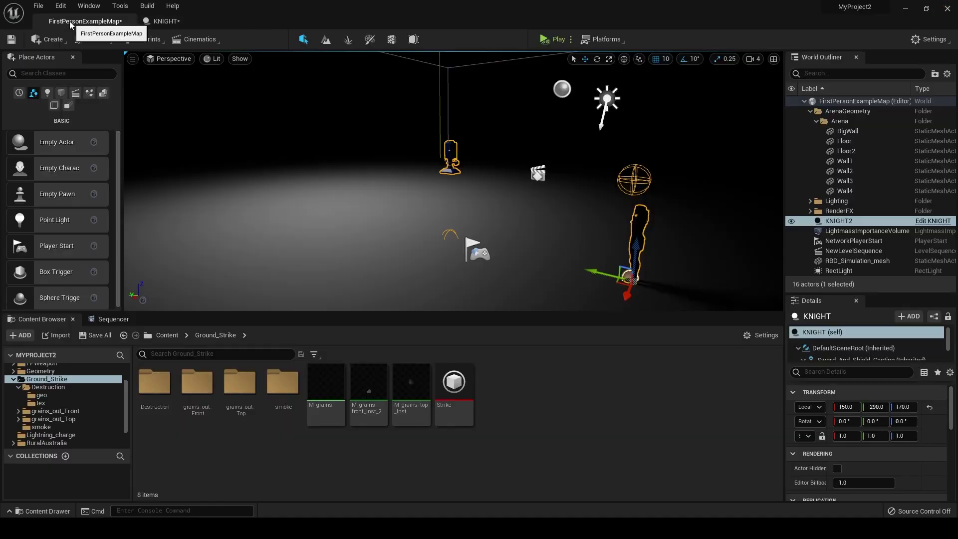
pyautogui.rightClick(498, 376)
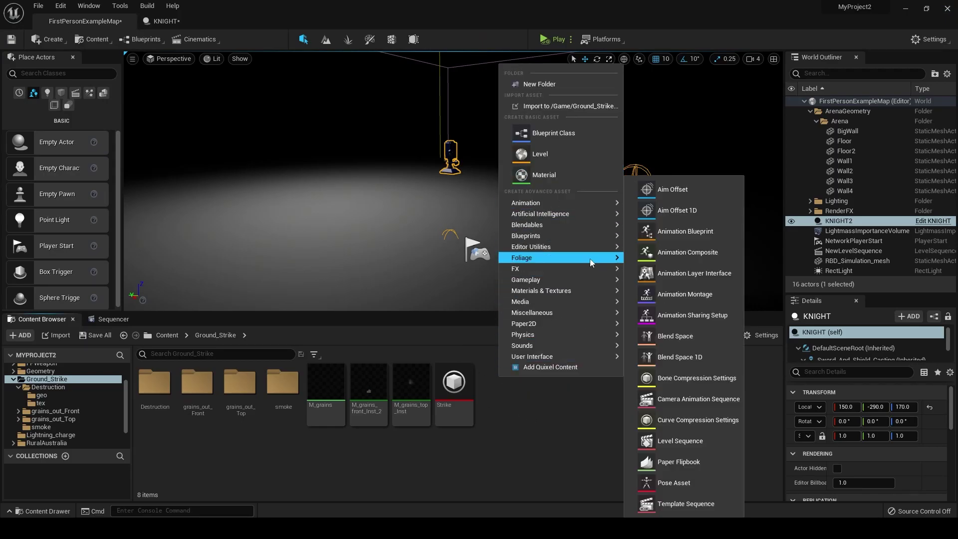
pyautogui.moveTo(590, 287)
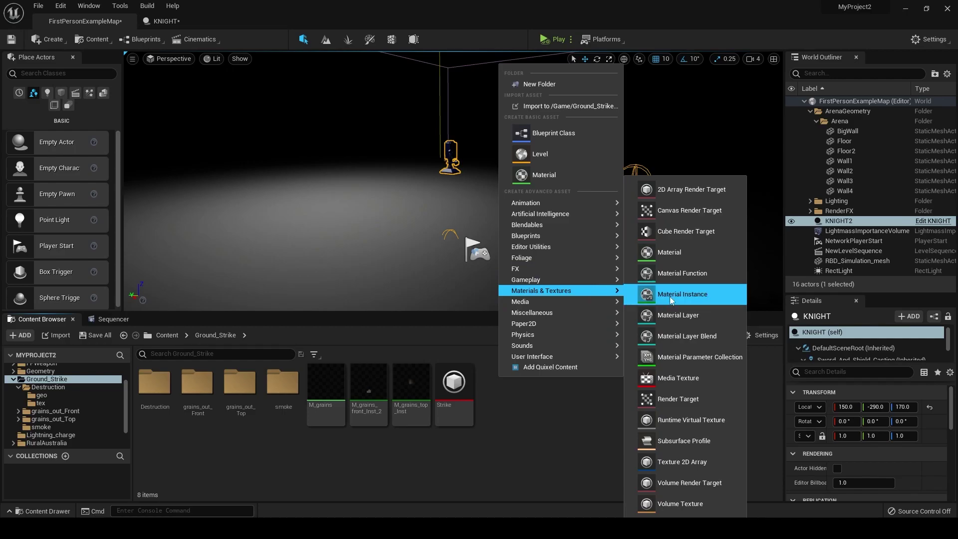
pyautogui.click(680, 394)
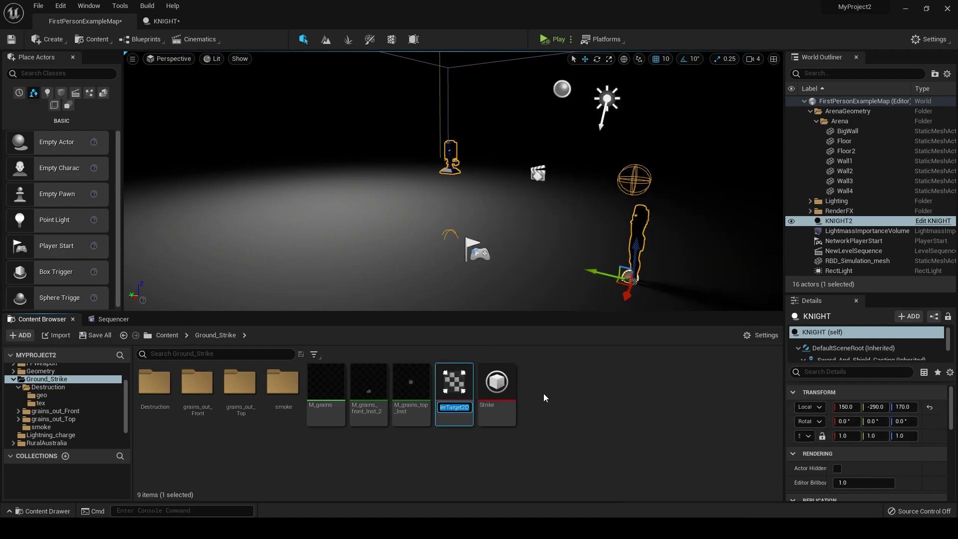
pyautogui.write('Depth')
pyautogui.press('Return')
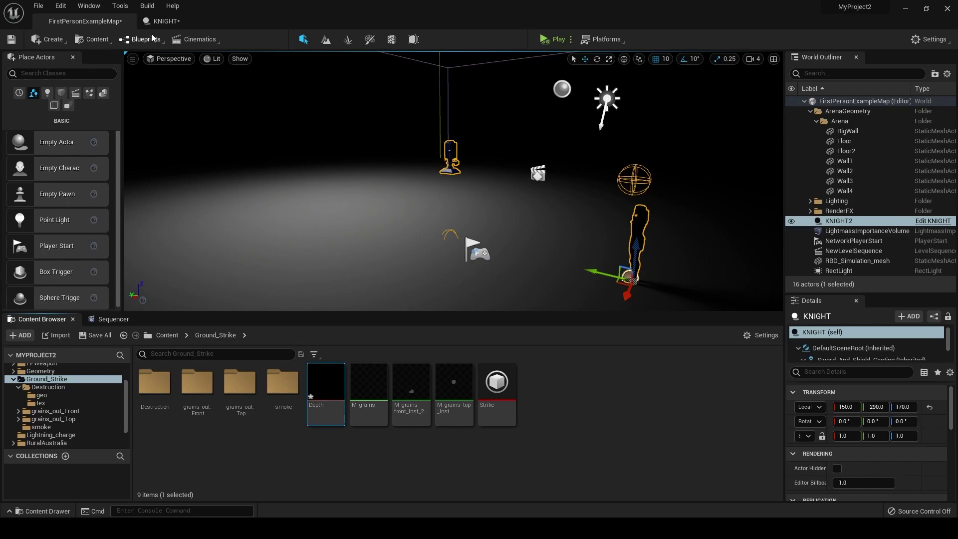
# Step: Assign the Depth render target as the texture target of KNIGHT's scene capture component
pyautogui.click(179, 24)
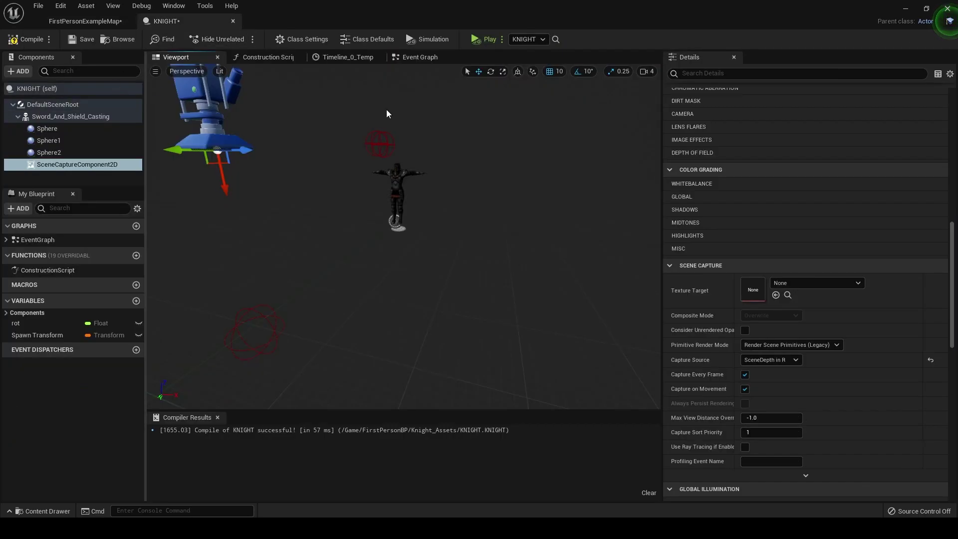
pyautogui.click(831, 283)
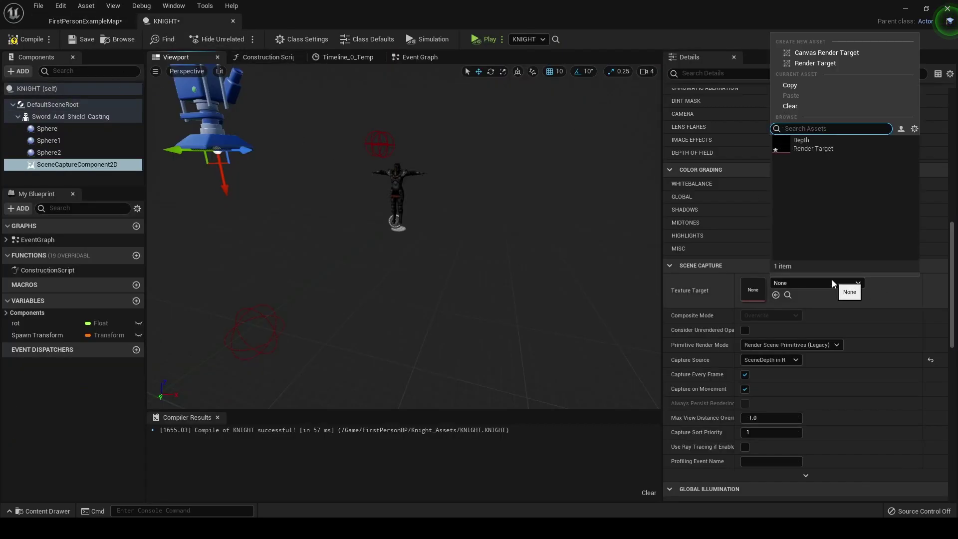
pyautogui.click(842, 143)
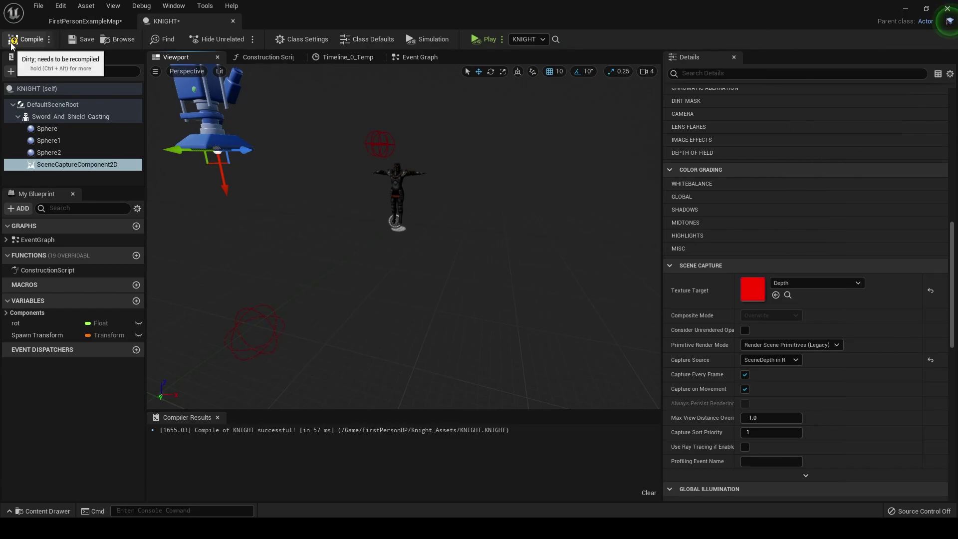
# Step: Open the Depth render target and set its Size X and Size Y to 1024
pyautogui.click(85, 21)
pyautogui.doubleClick(327, 391)
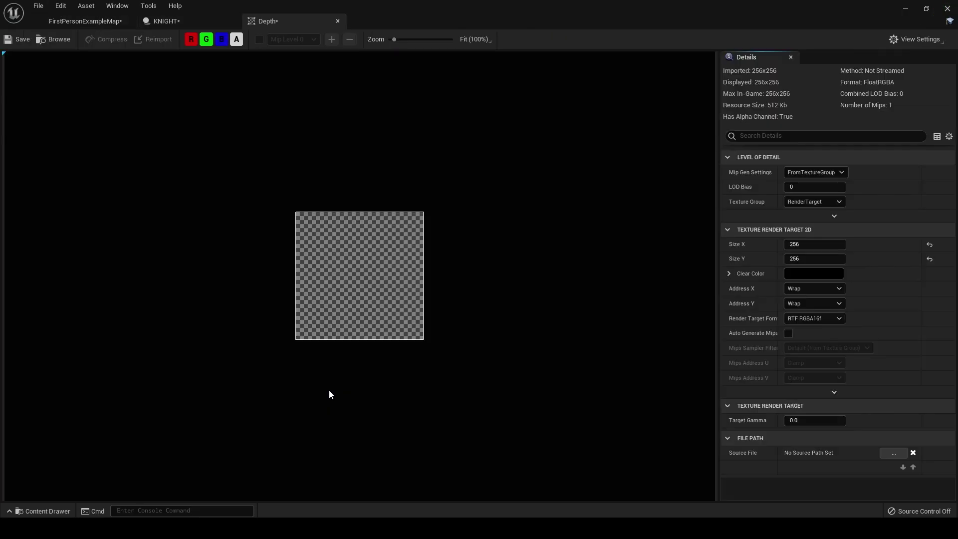
pyautogui.click(803, 244)
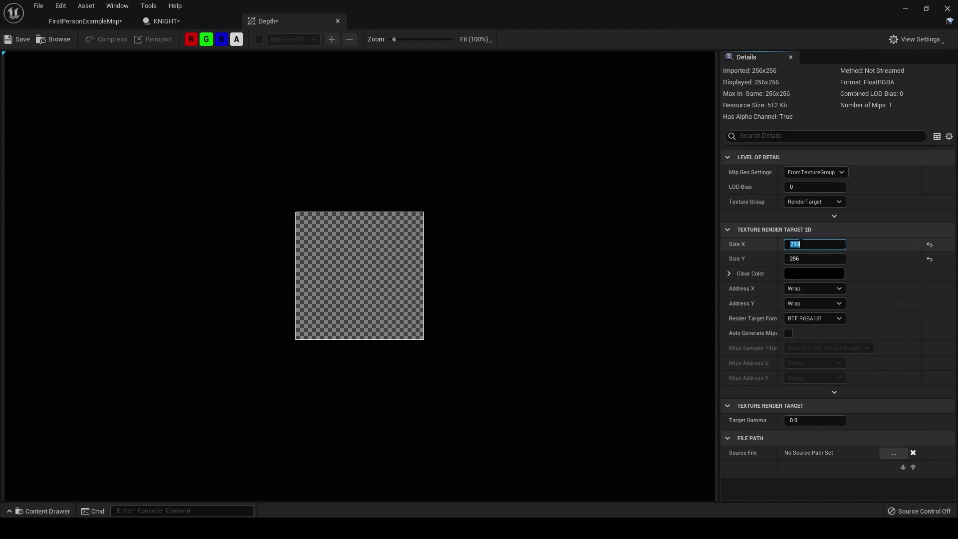
pyautogui.write('1021')
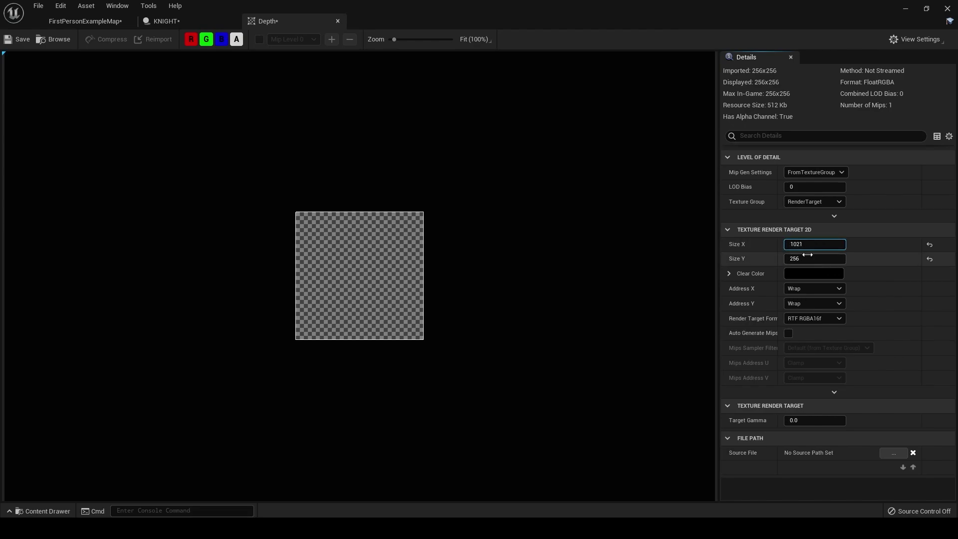
pyautogui.press('Return')
pyautogui.write('1024')
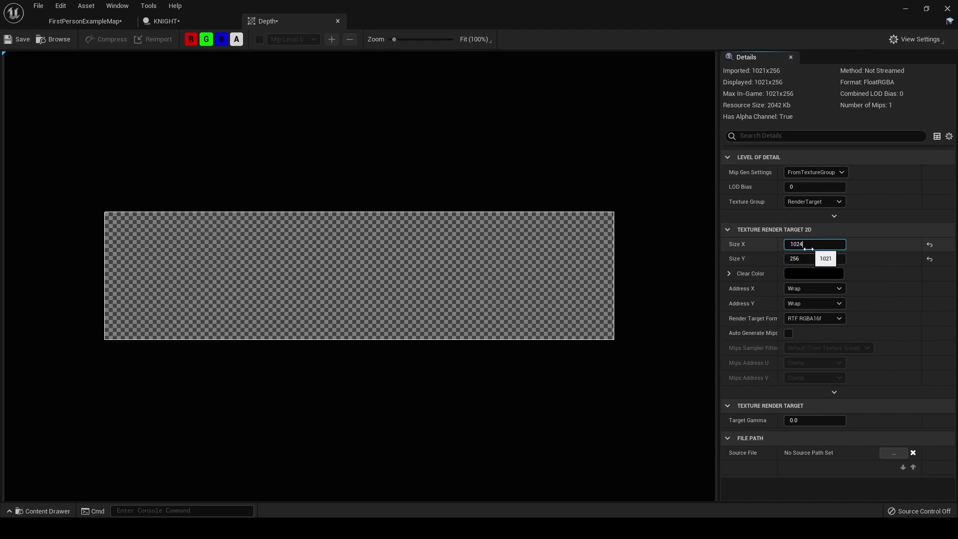
pyautogui.click(807, 256)
pyautogui.write('1024')
pyautogui.press('Return')
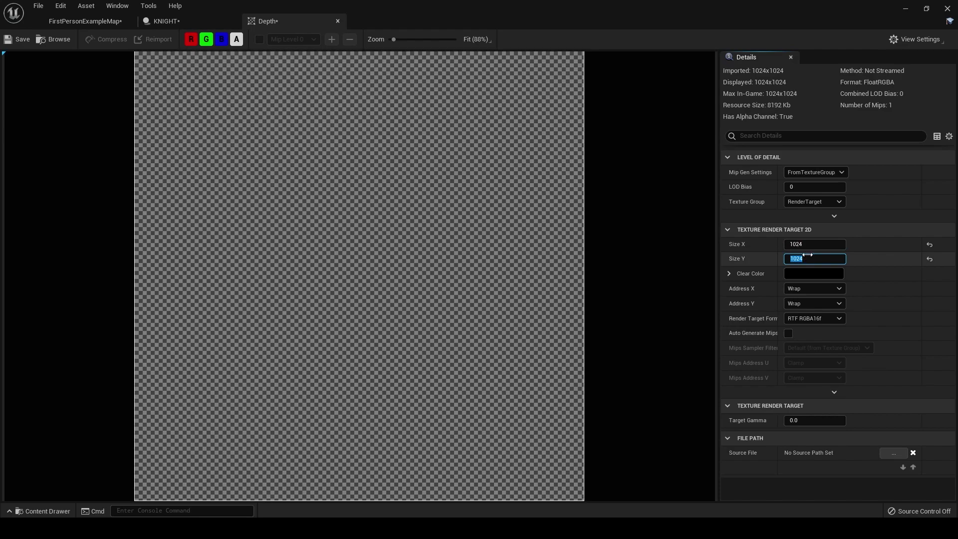
# Step: Set the Depth render target's format to RTF R32f and save the asset
pyautogui.click(811, 321)
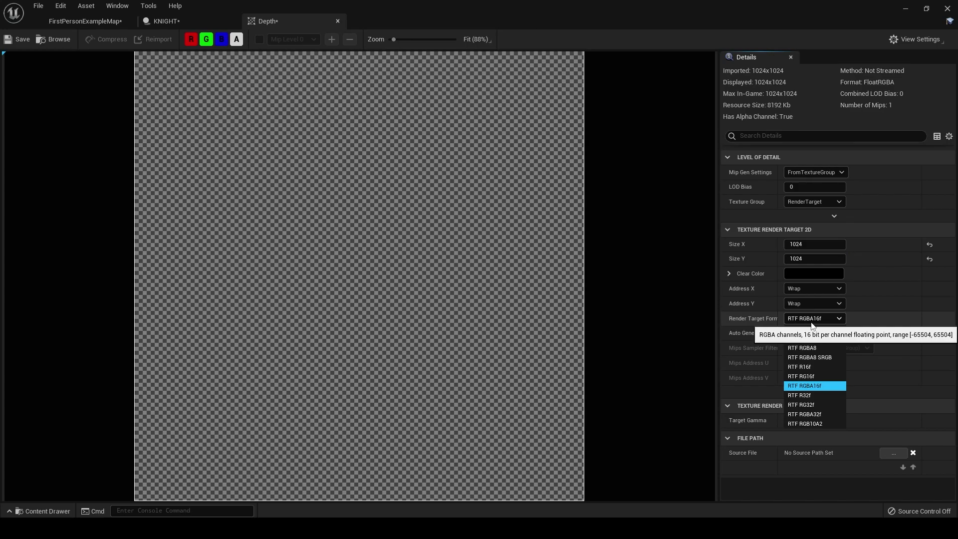
pyautogui.click(821, 395)
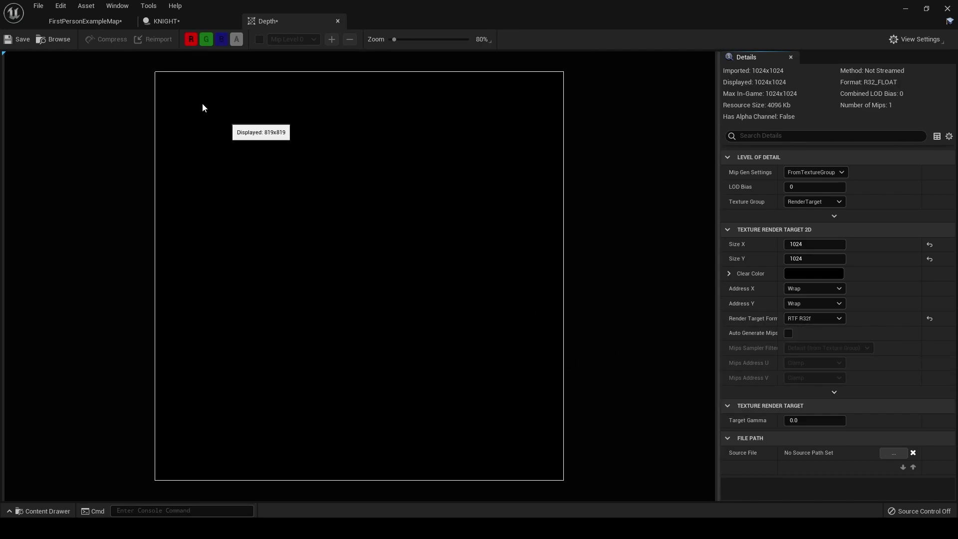
pyautogui.click(30, 44)
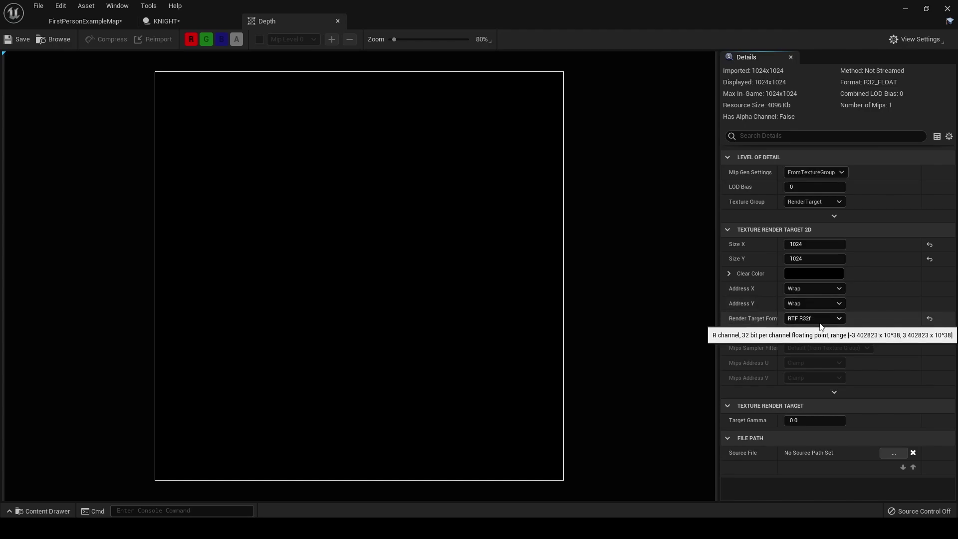
# Step: In KNIGHT's event graph, insert a Deactivate call on SceneCaptureComponent2D between Event BeginPlay and the Delay, and compile the blueprint
pyautogui.click(177, 24)
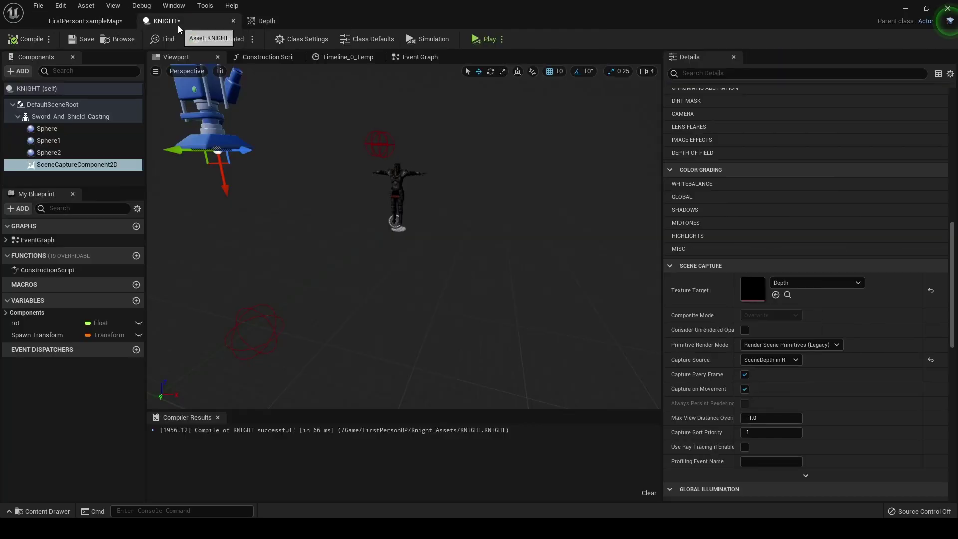
pyautogui.click(27, 39)
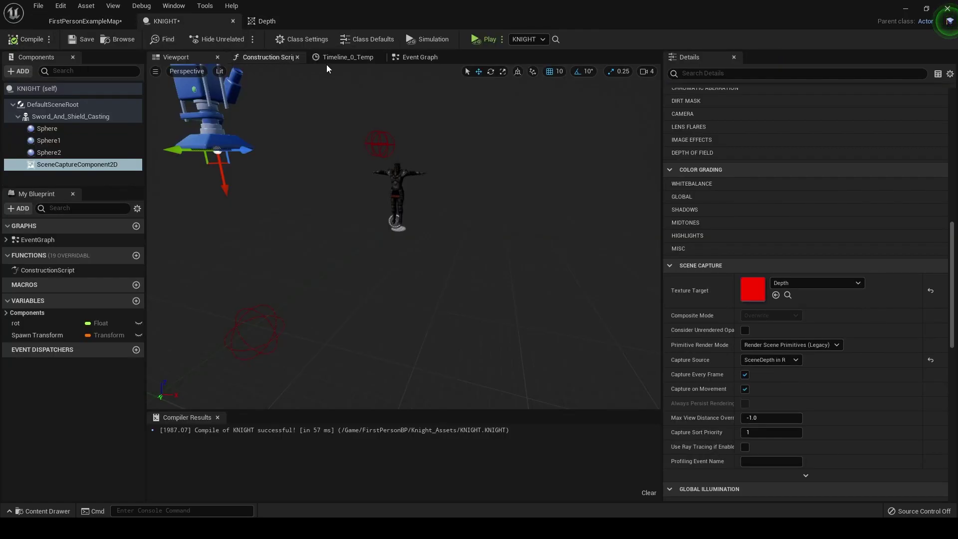
pyautogui.click(419, 59)
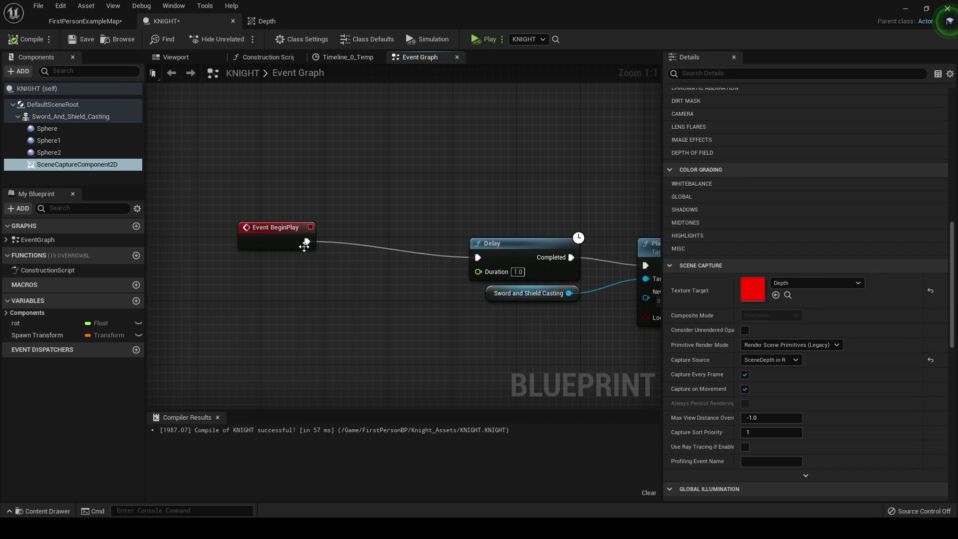
pyautogui.click(176, 57)
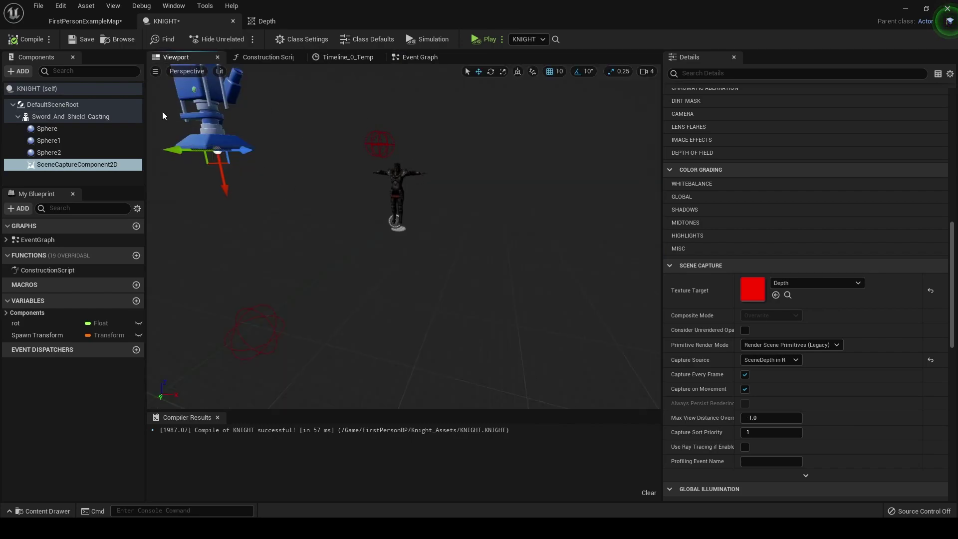
pyautogui.click(419, 57)
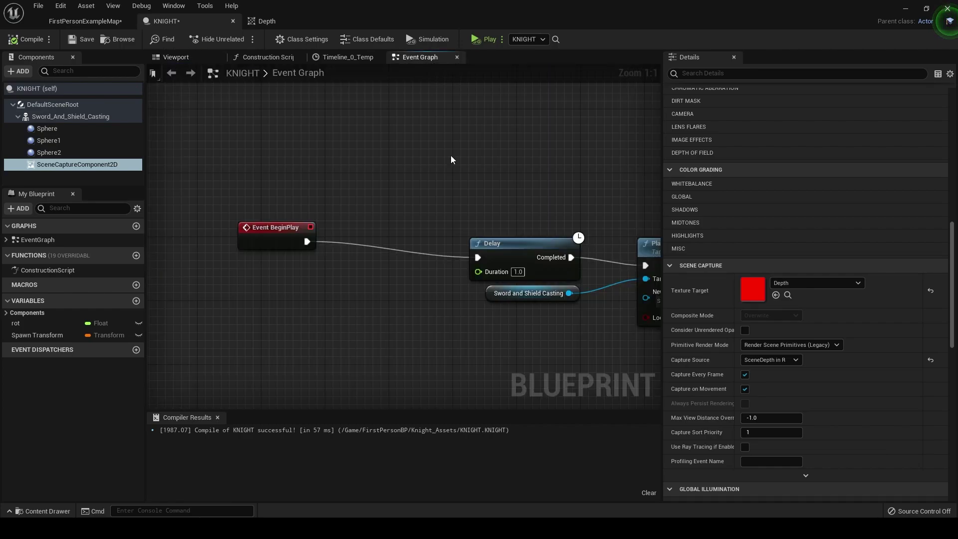
pyautogui.moveTo(305, 244); pyautogui.dragTo(347, 224)
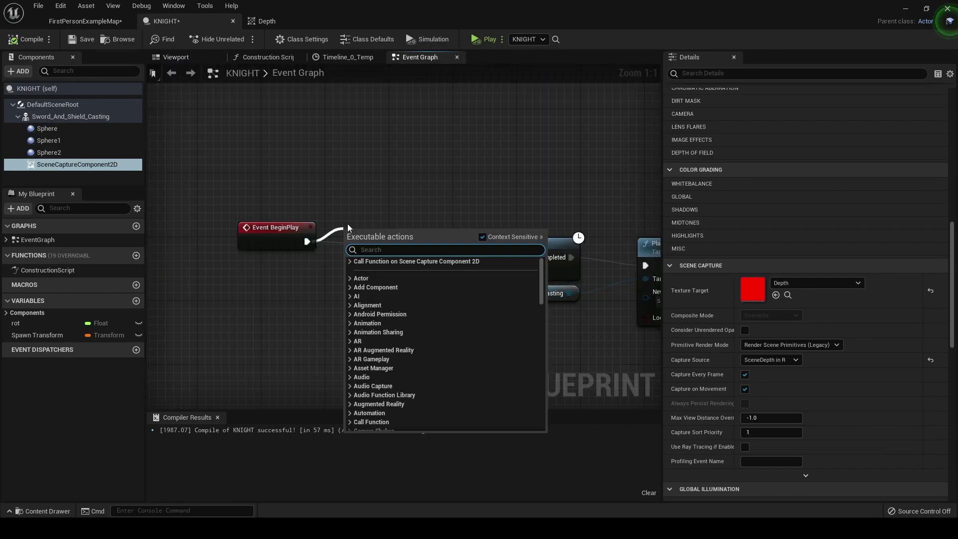
pyautogui.write('deac')
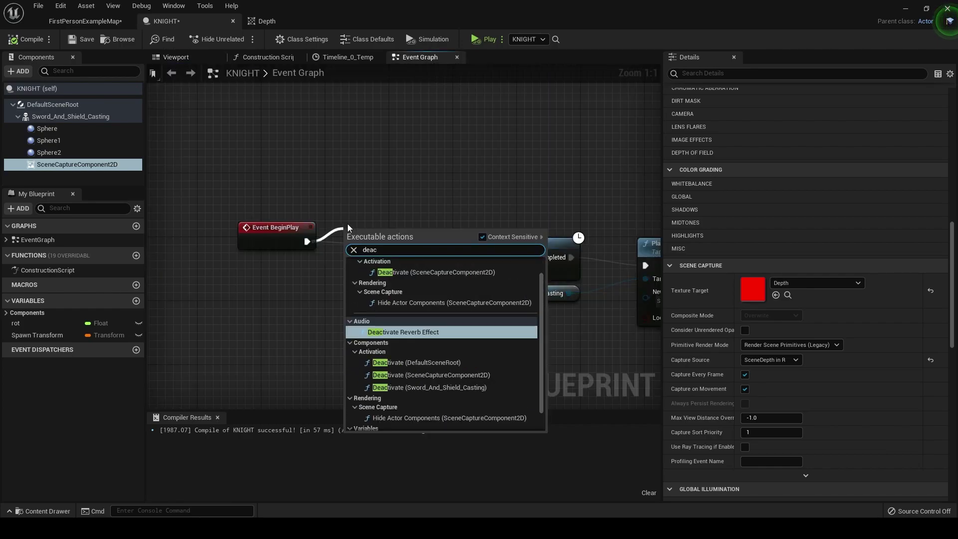
pyautogui.press('Up')
pyautogui.press('Up')
pyautogui.press('Return')
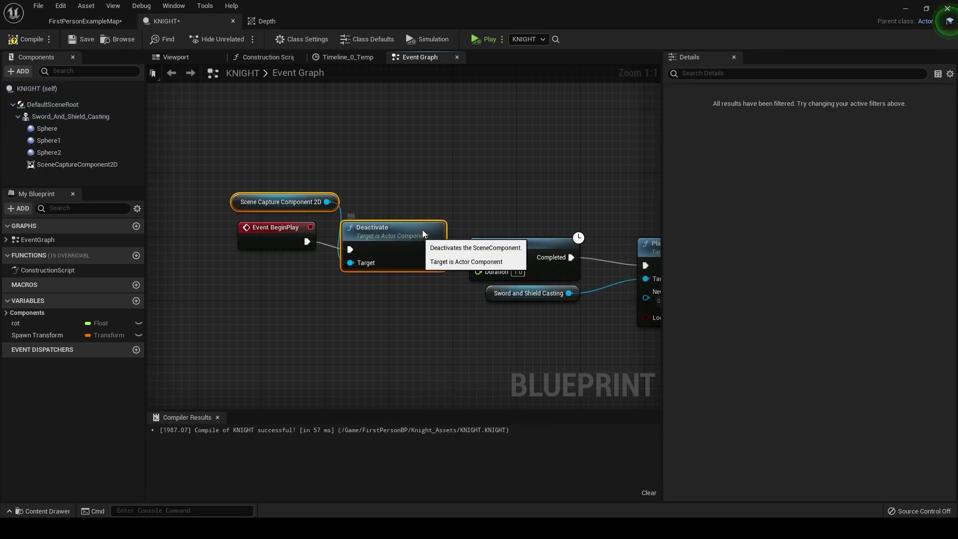
pyautogui.moveTo(422, 230); pyautogui.dragTo(430, 206)
pyautogui.click(20, 39)
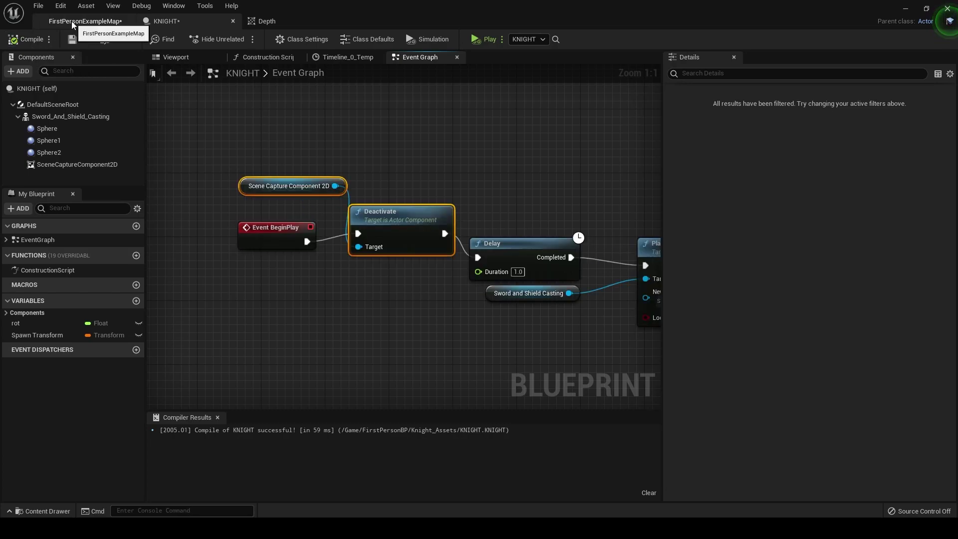
# Step: Simulate FirstPersonExampleMap briefly and inspect the captured image in the Depth render target
pyautogui.click(85, 21)
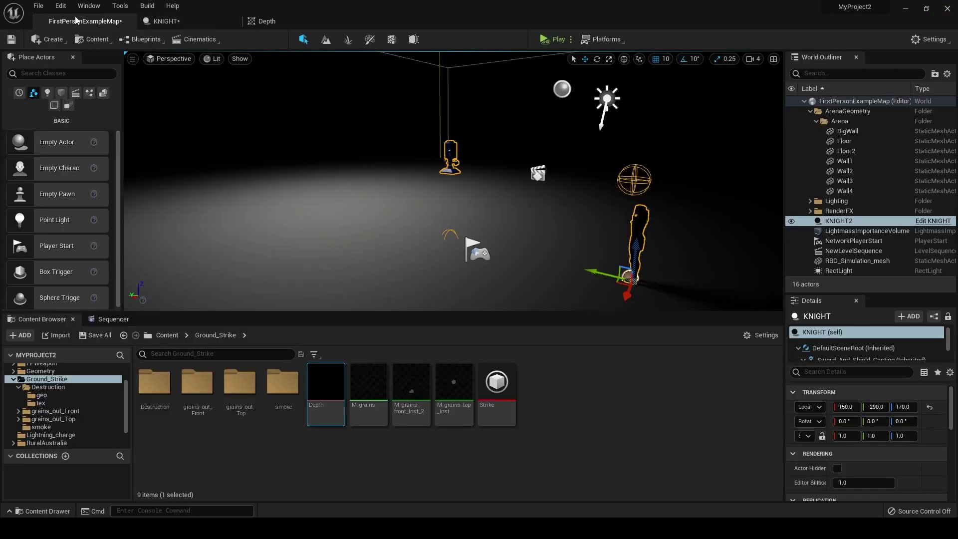
pyautogui.moveTo(449, 200); pyautogui.dragTo(395, 230, button='right')
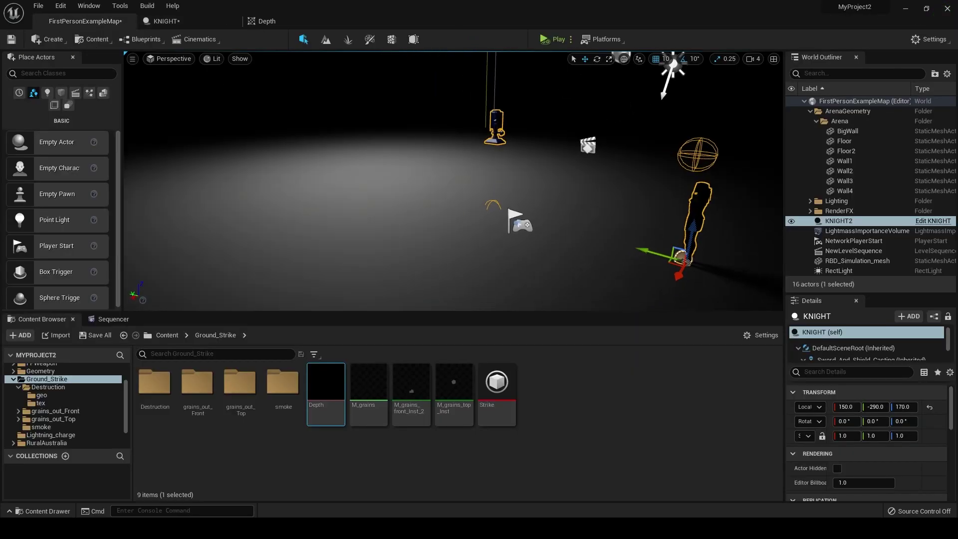
pyautogui.click(548, 39)
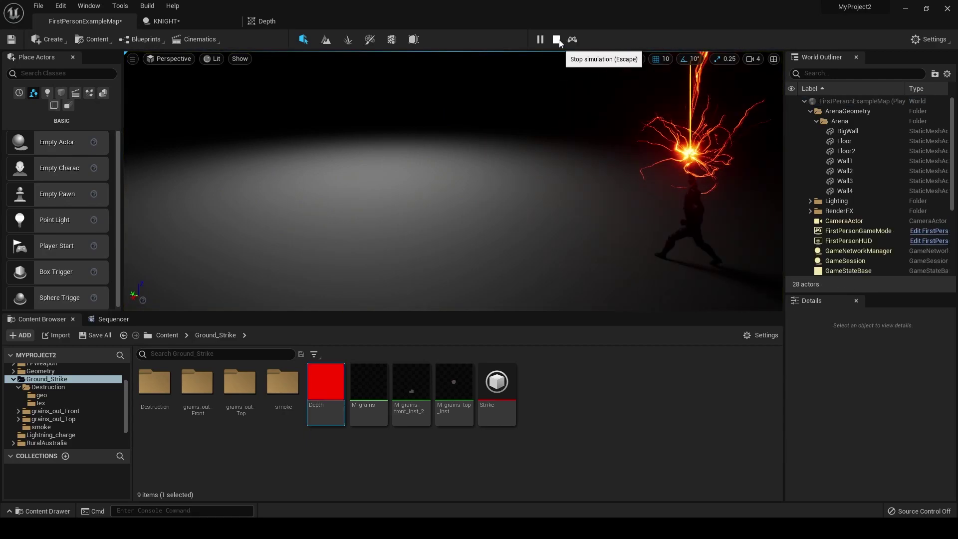
pyautogui.click(556, 39)
pyautogui.doubleClick(322, 389)
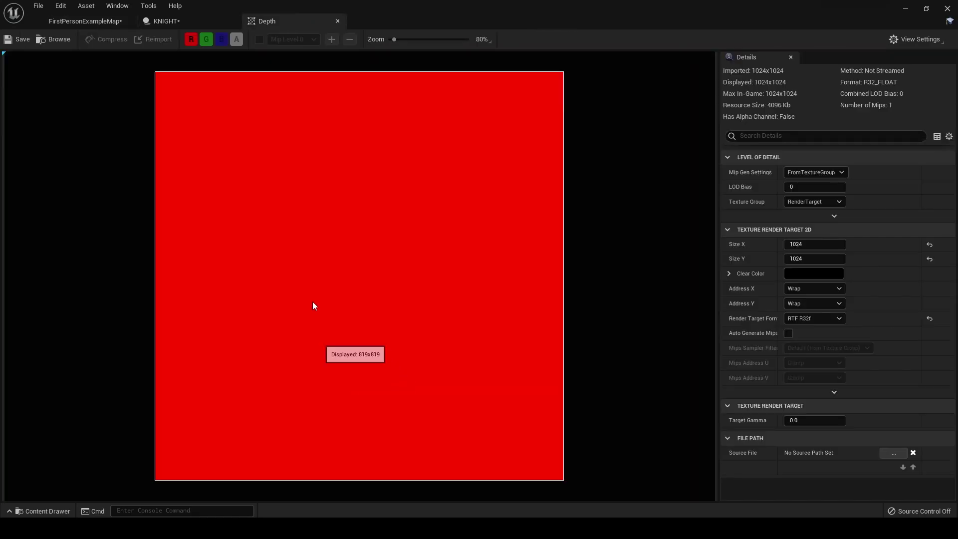
pyautogui.click(336, 21)
pyautogui.click(85, 21)
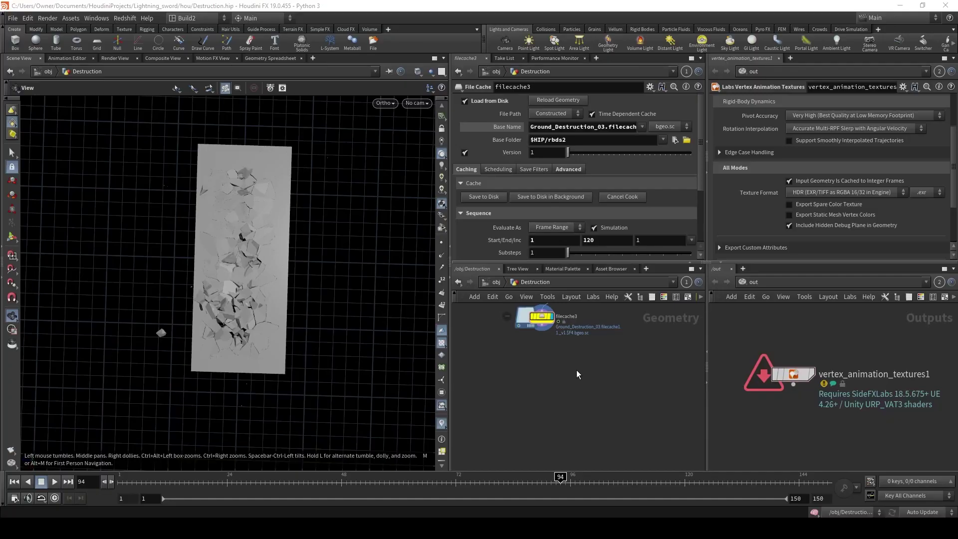
# Step: In Houdini's Destruction network, add a Solver node and wire filecache3 into its first input
pyautogui.press('Tab')
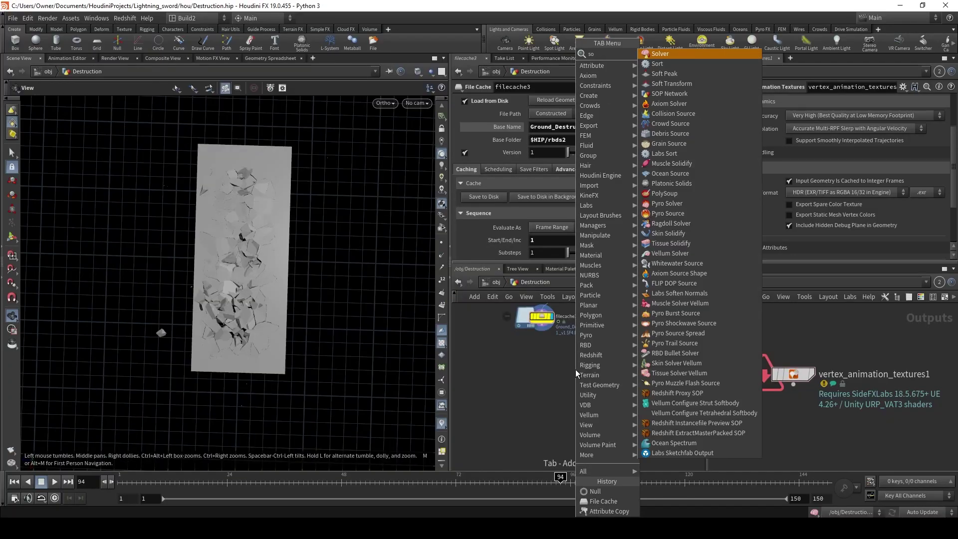
pyautogui.press('Return')
pyautogui.click(576, 369)
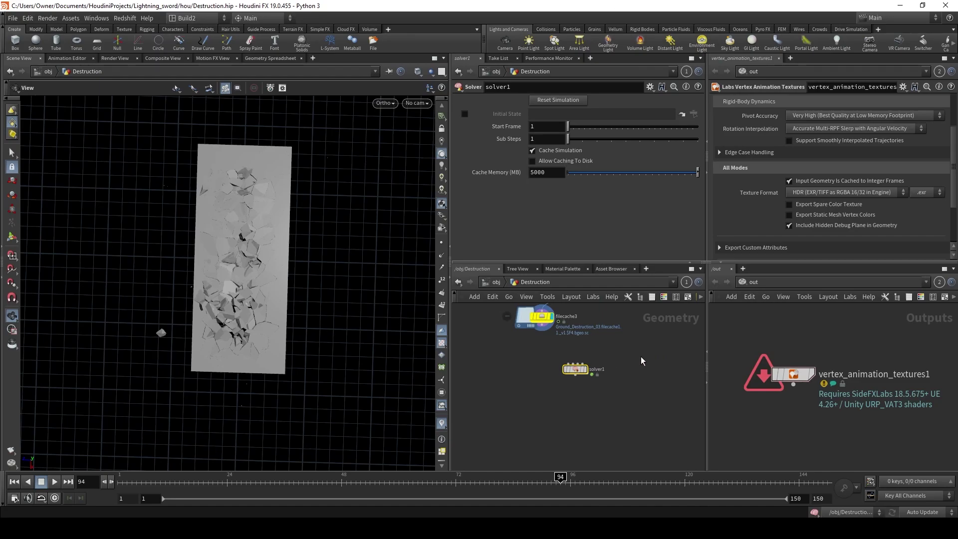
pyautogui.moveTo(572, 365); pyautogui.dragTo(538, 330)
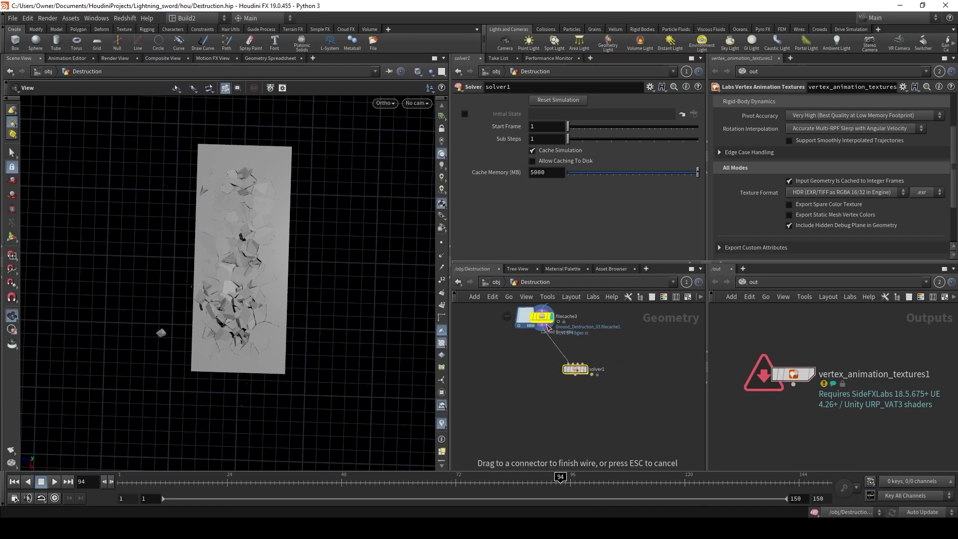
# Step: Enter the solver1 network and move the other input nodes away from Input_1 to free up space
pyautogui.doubleClick(583, 372)
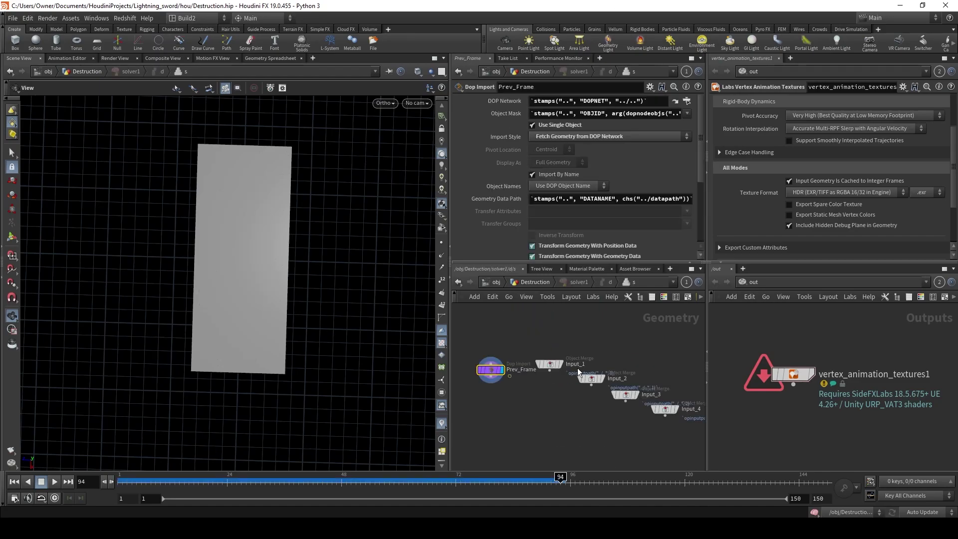
pyautogui.moveTo(482, 417); pyautogui.dragTo(573, 338)
pyautogui.moveTo(551, 369)
pyautogui.mouseDown()
pyautogui.moveTo(606, 338)
pyautogui.moveTo(566, 379)
pyautogui.mouseUp()
pyautogui.click(558, 412)
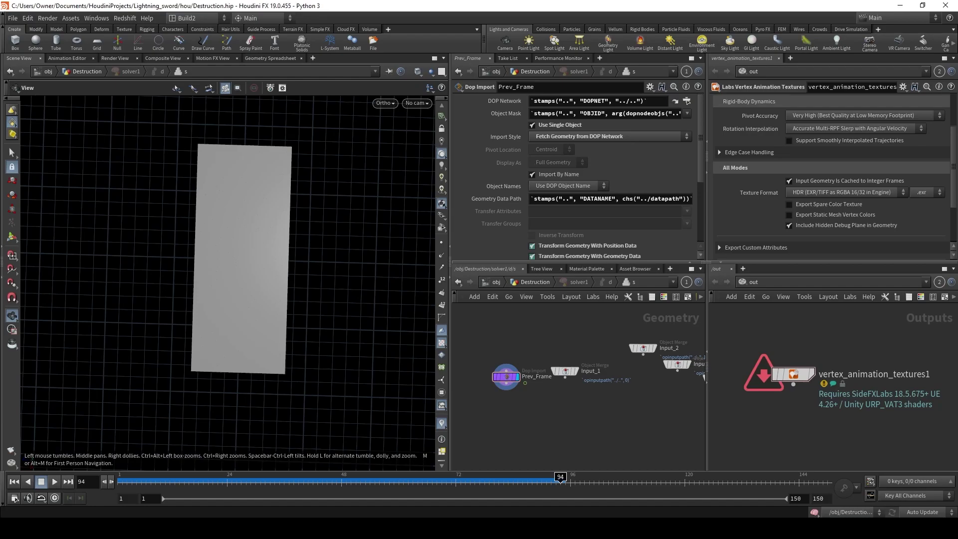
# Step: Add an Attribute Create node below Input_1 and wire Input_1 into it
pyautogui.press('Tab')
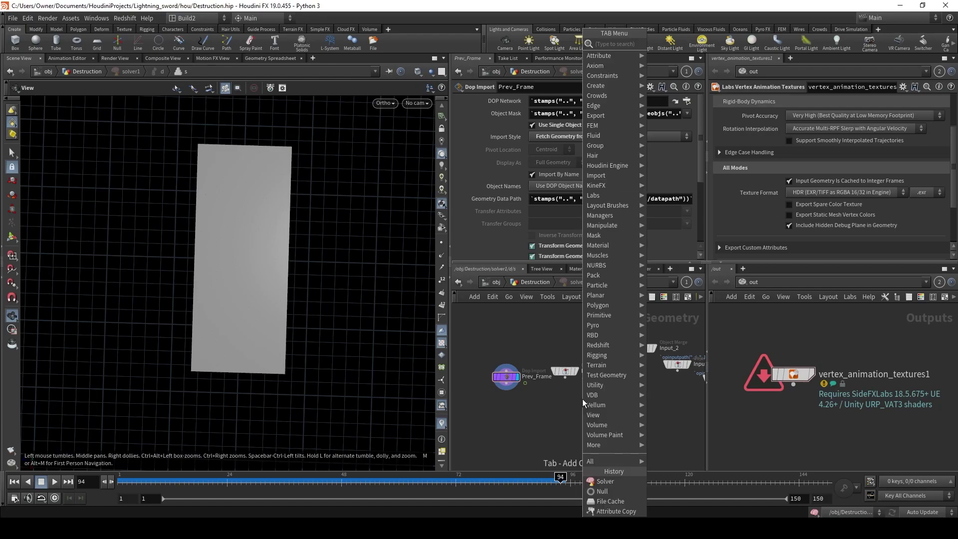
pyautogui.write('attribute cre')
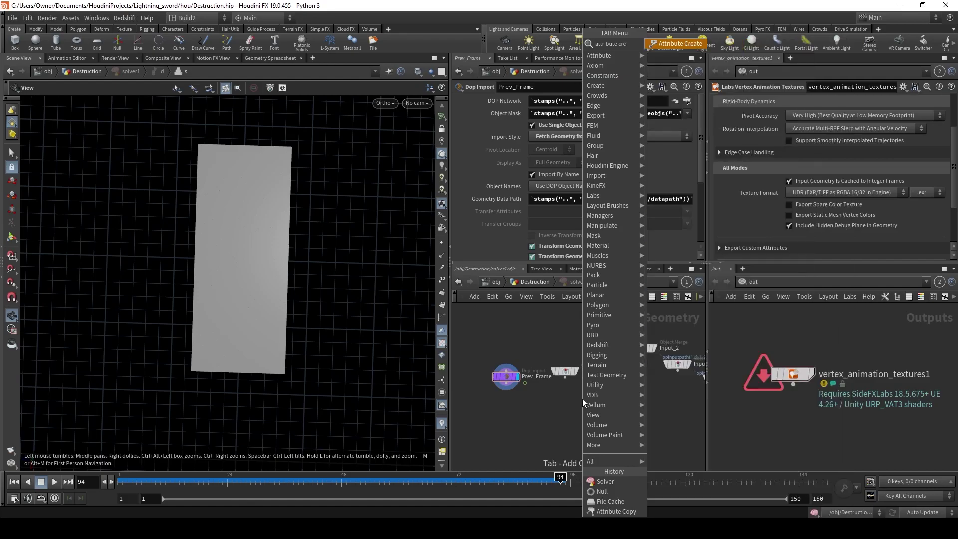
pyautogui.press('Return')
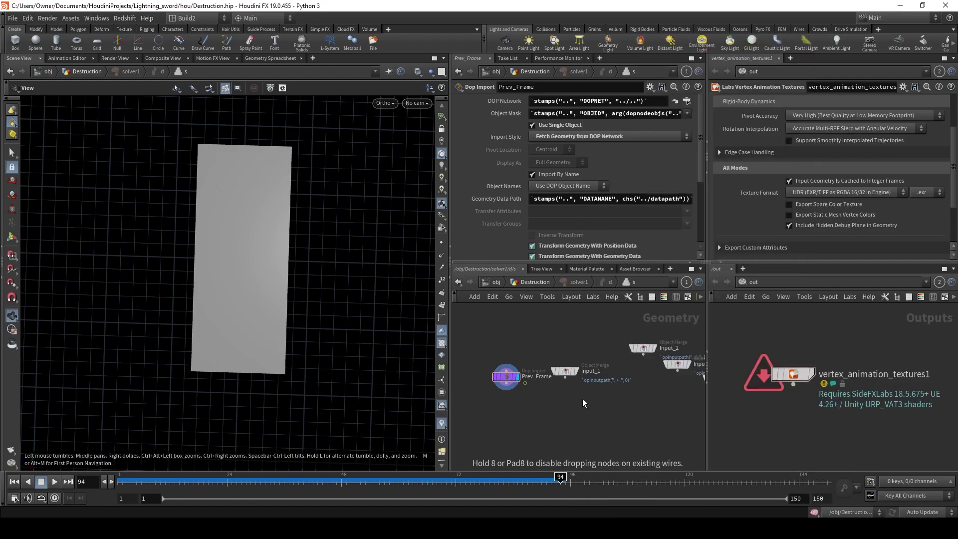
pyautogui.click(582, 399)
pyautogui.scroll(2, 583, 399)
pyautogui.moveTo(580, 396); pyautogui.dragTo(580, 415)
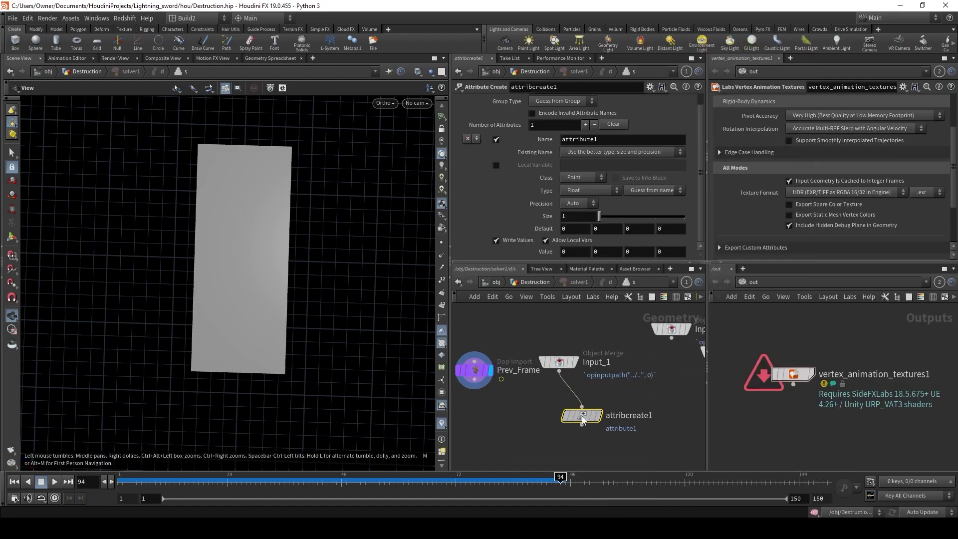
# Step: Set the number of attributes in the Attribute Create node to 4
pyautogui.click(585, 124)
pyautogui.scroll(5, 517, 167)
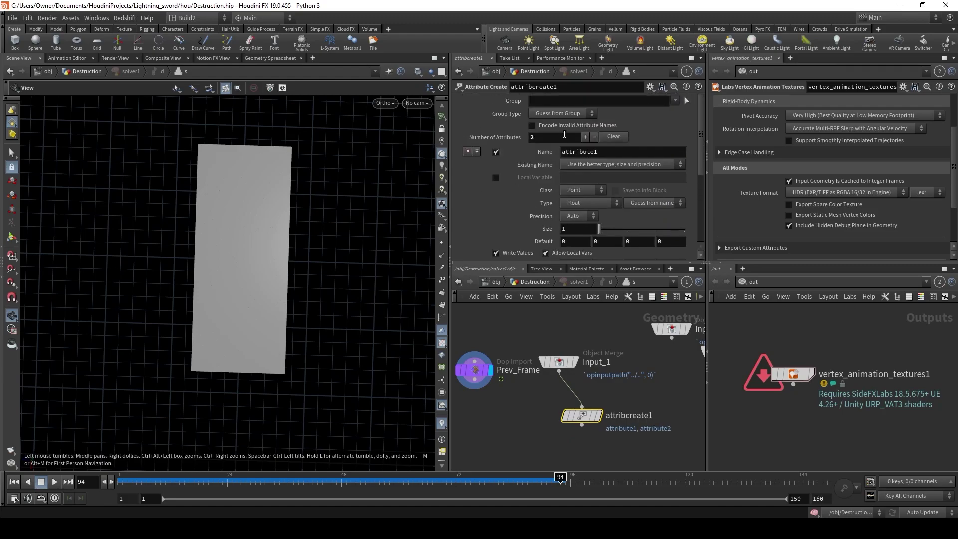
pyautogui.click(588, 137)
pyautogui.click(588, 138)
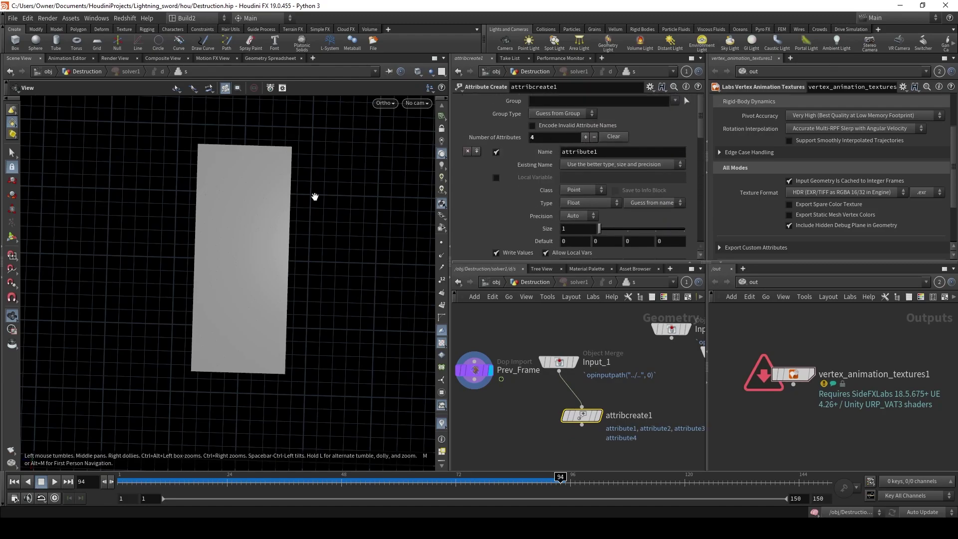
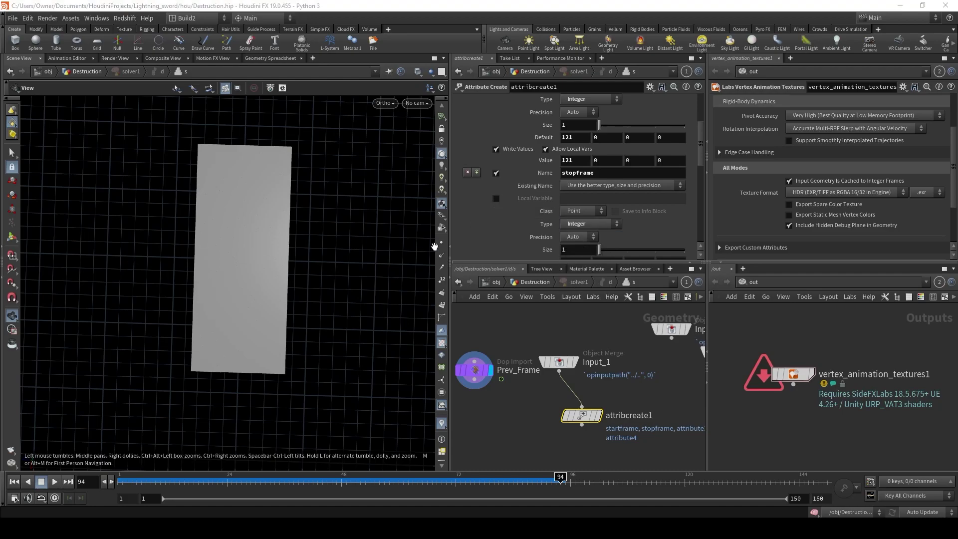
# Step: Set both the default and the value of the stopframe attribute to -1
pyautogui.scroll(-3, 507, 237)
pyautogui.click(575, 213)
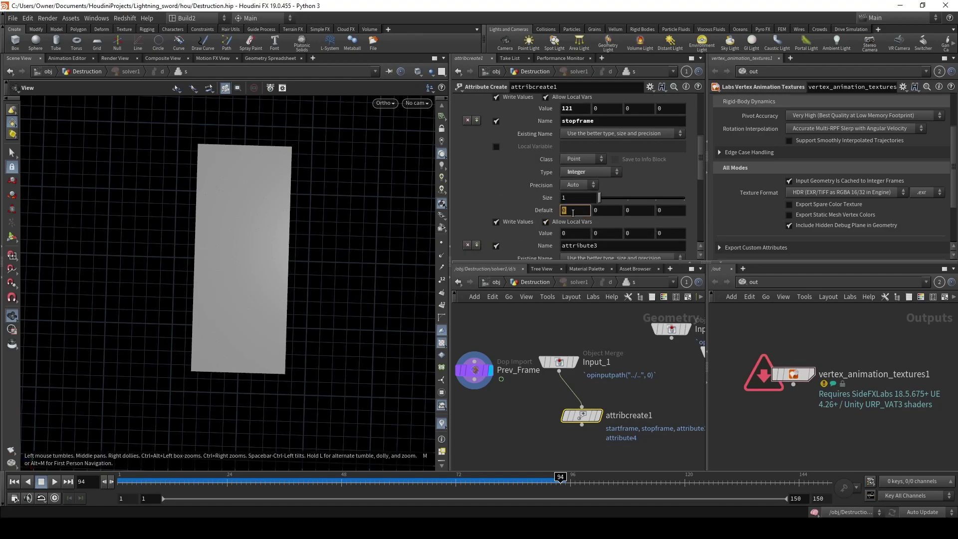
pyautogui.write('-1')
pyautogui.press('Return')
pyautogui.click(574, 234)
pyautogui.write('-1')
pyautogui.press('Return')
# Step: Name the third attribute stop_P and set its float type qualifier to Position
pyautogui.scroll(-1, 569, 236)
pyautogui.click(579, 220)
pyautogui.write('stop')
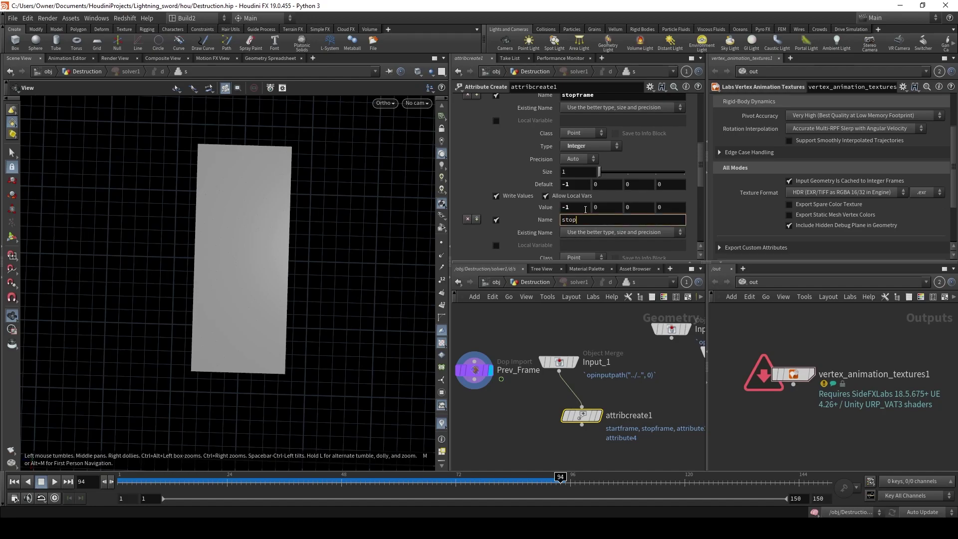
pyautogui.write('_P')
pyautogui.press('Return')
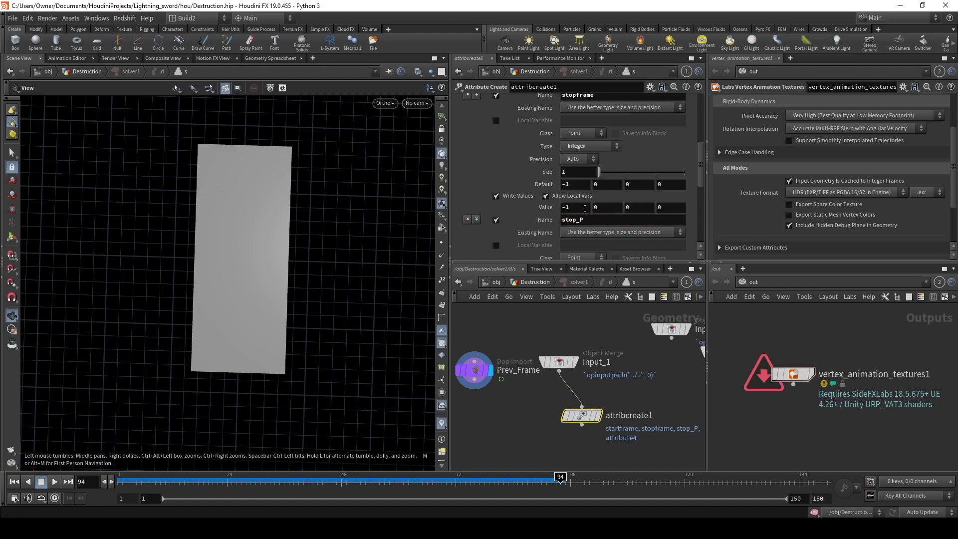
pyautogui.scroll(-2, 501, 203)
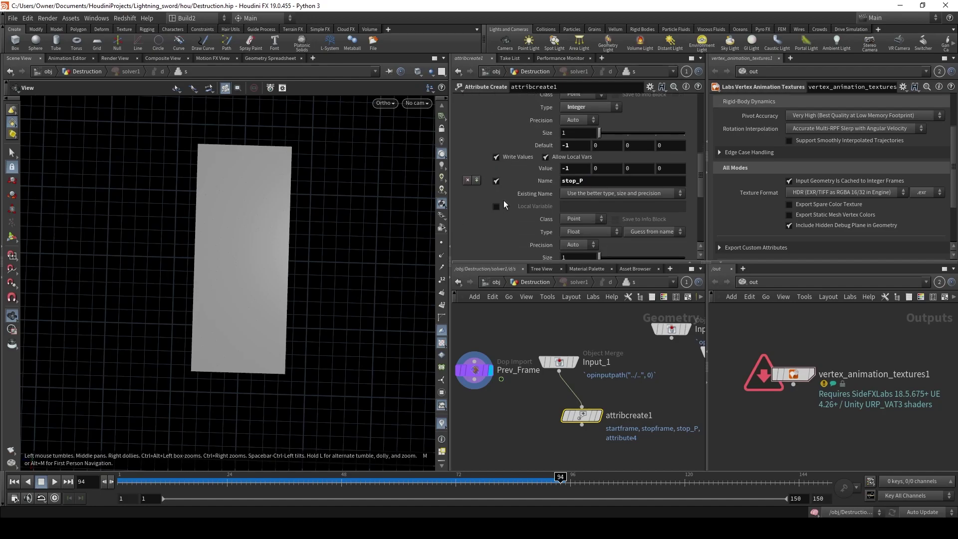
pyautogui.click(651, 235)
pyautogui.click(643, 262)
pyautogui.scroll(-4, 543, 208)
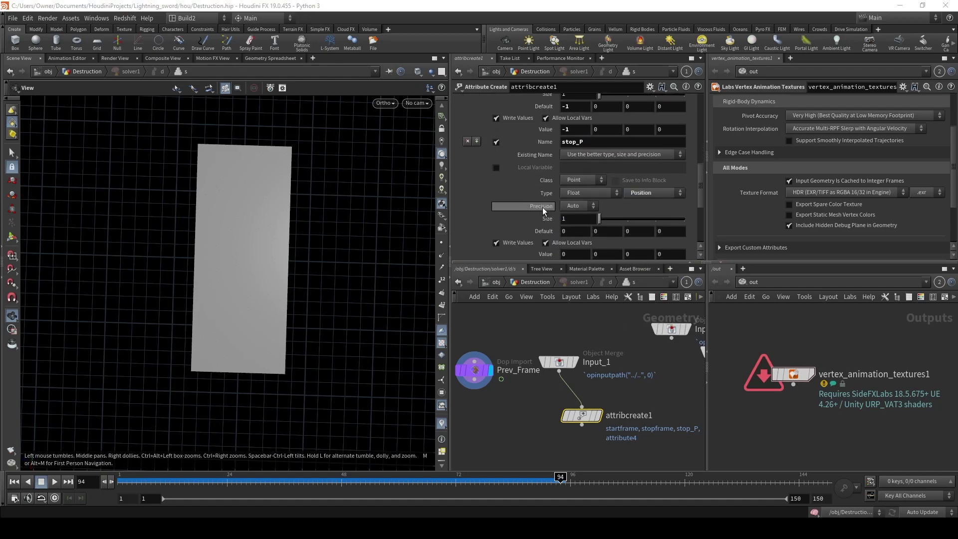
pyautogui.scroll(-1, 532, 208)
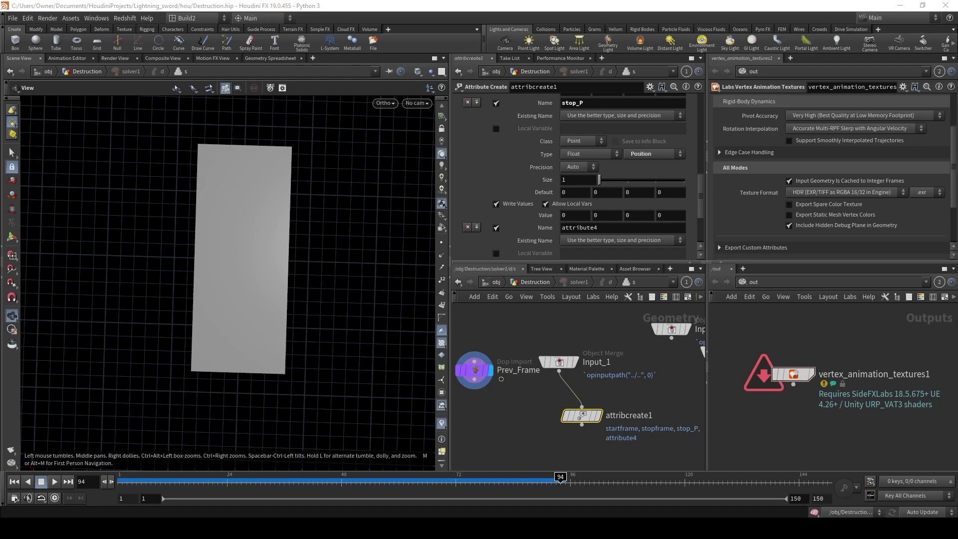
# Step: Set the stop_P attribute's size to 3 and the first three components of its default and value to -1
pyautogui.click(580, 180)
pyautogui.write('3')
pyautogui.press('Tab')
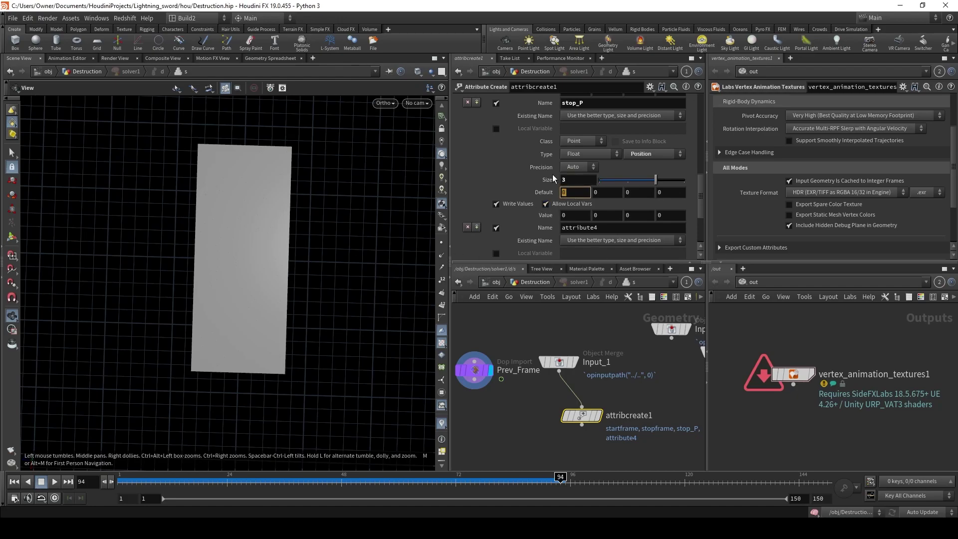
pyautogui.write('-1')
pyautogui.press('Tab')
pyautogui.write('-1')
pyautogui.press('Tab')
pyautogui.write('-1')
pyautogui.press('Tab')
pyautogui.press('Tab')
pyautogui.write('-1')
pyautogui.press('Tab')
pyautogui.write('-1')
pyautogui.press('Tab')
pyautogui.write('-1')
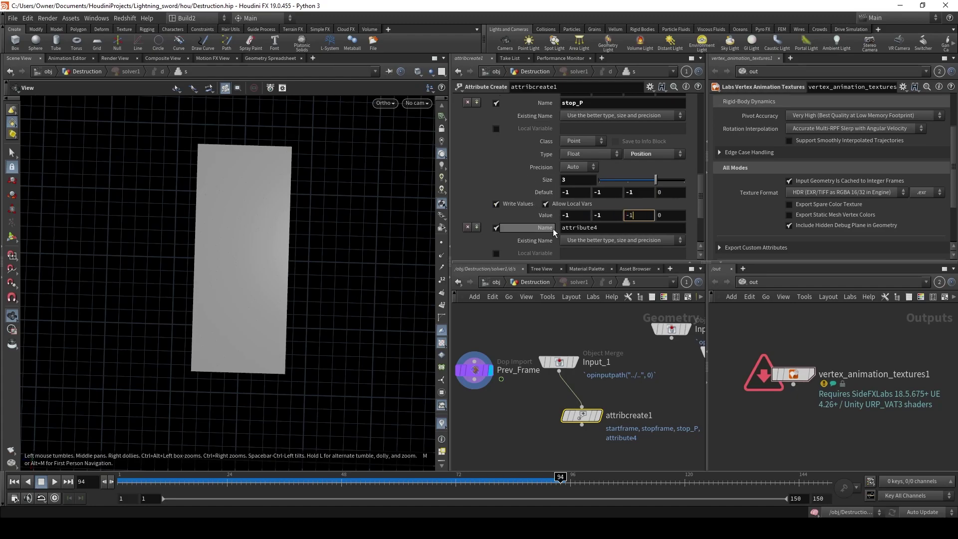
# Step: Name the fourth attribute start_P and set its size to 3
pyautogui.click(580, 228)
pyautogui.doubleClick(580, 229)
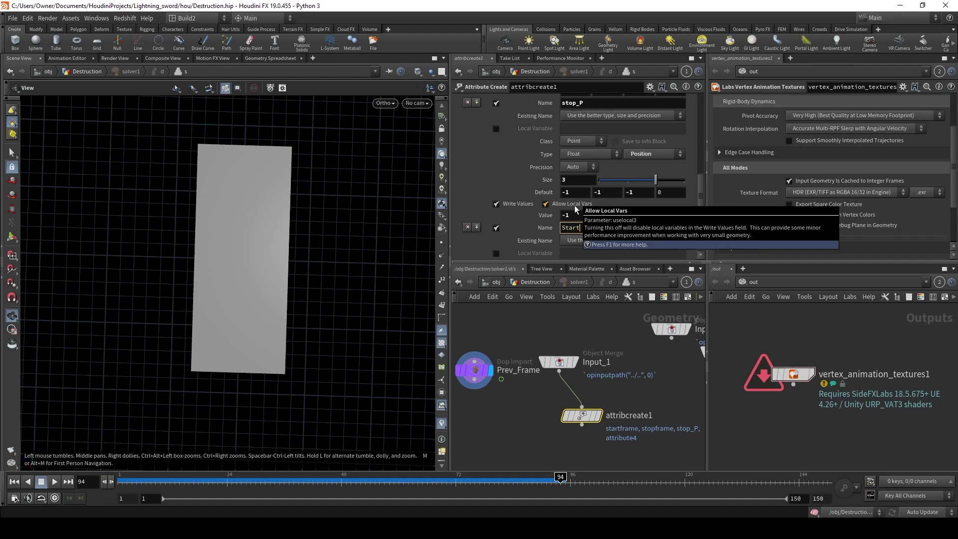
pyautogui.write('Start_P')
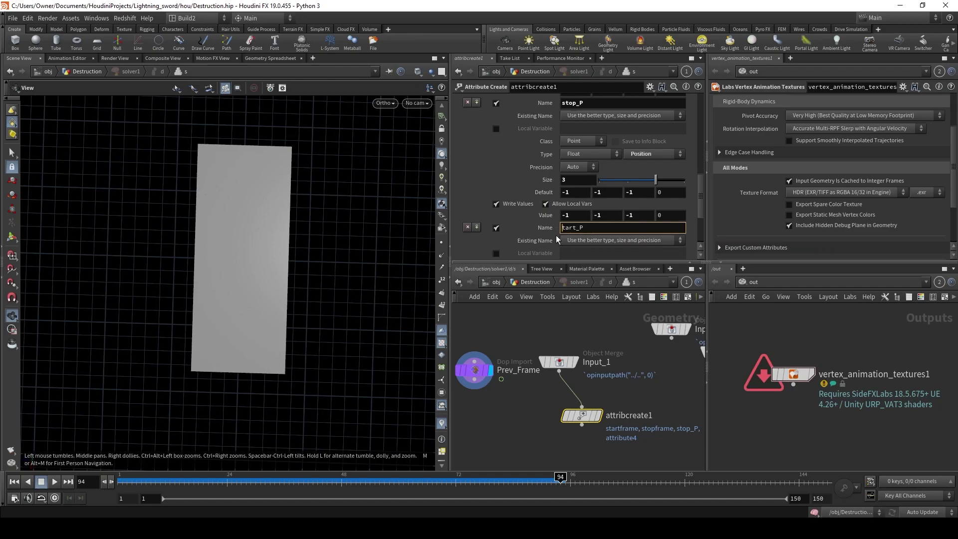
pyautogui.write('s')
pyautogui.scroll(-3, 515, 236)
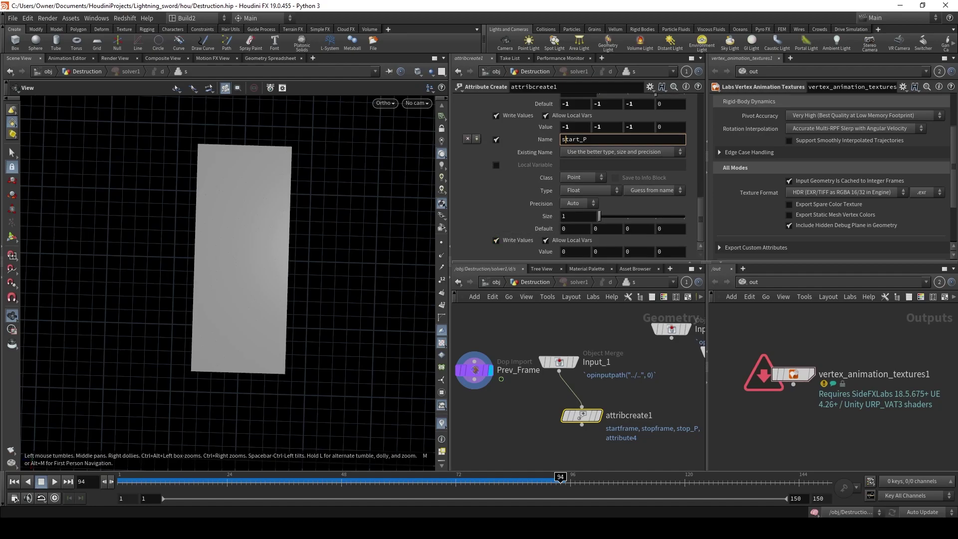
pyautogui.doubleClick(580, 217)
pyautogui.write('3')
pyautogui.press('Tab')
pyautogui.press('Tab')
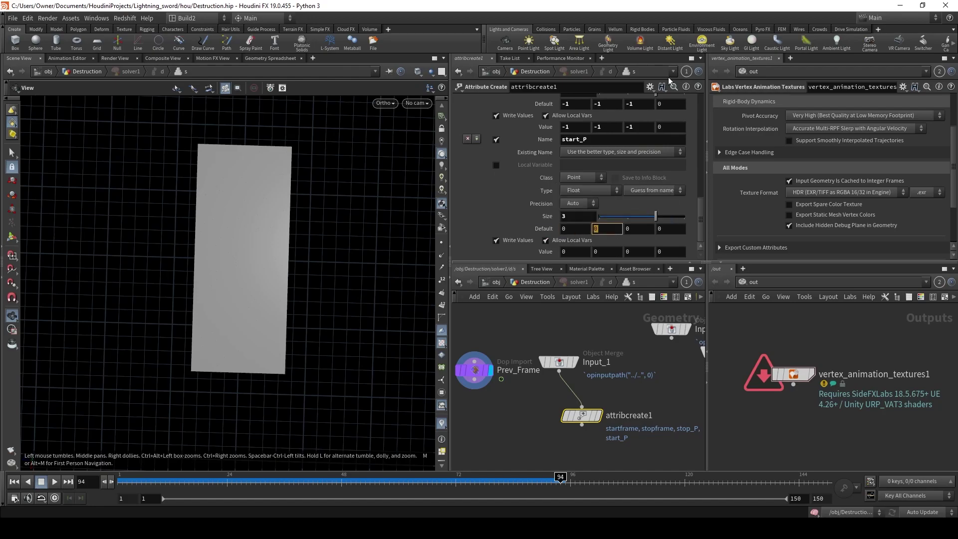
# Step: Set the first three default and value components of start_P to -1, and set stop_P's type qualifier to Position
pyautogui.click(575, 230)
pyautogui.write('-1')
pyautogui.press('Tab')
pyautogui.write('-1')
pyautogui.press('Tab')
pyautogui.write('-1')
pyautogui.press('Tab')
pyautogui.press('Tab')
pyautogui.write('-1')
pyautogui.press('Tab')
pyautogui.write('-1')
pyautogui.press('Tab')
pyautogui.write('-1')
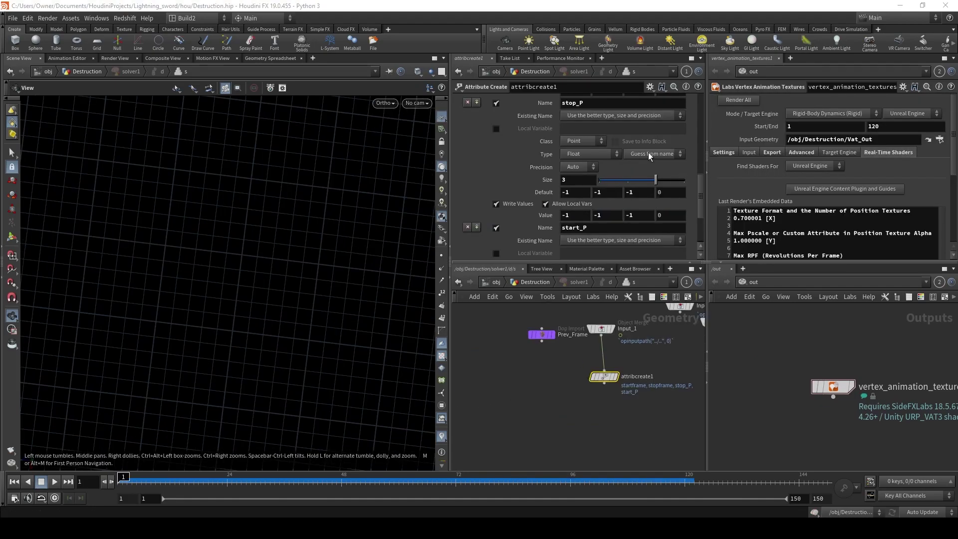
pyautogui.click(660, 149)
pyautogui.click(649, 182)
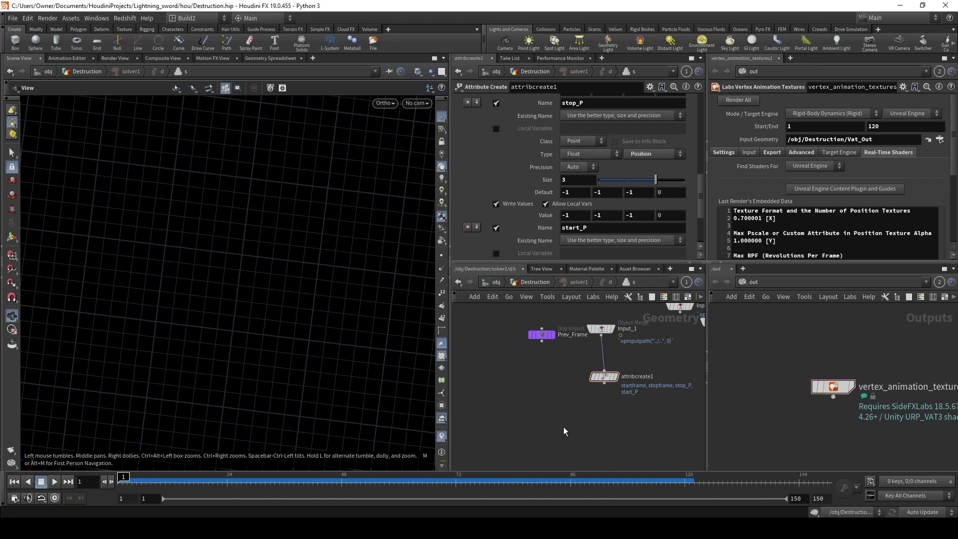
# Step: Add a Switch node below Prev_Frame and wire Prev_Frame and attribcreate1 into it, in that order
pyautogui.press('Tab')
pyautogui.write('swit')
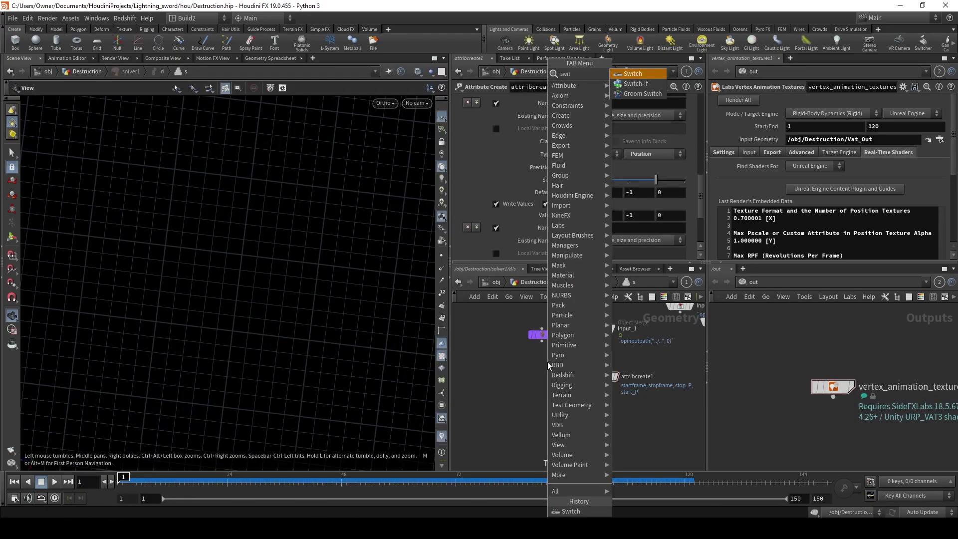
pyautogui.press('Return')
pyautogui.click(547, 362)
pyautogui.moveTo(549, 365); pyautogui.dragTo(535, 427)
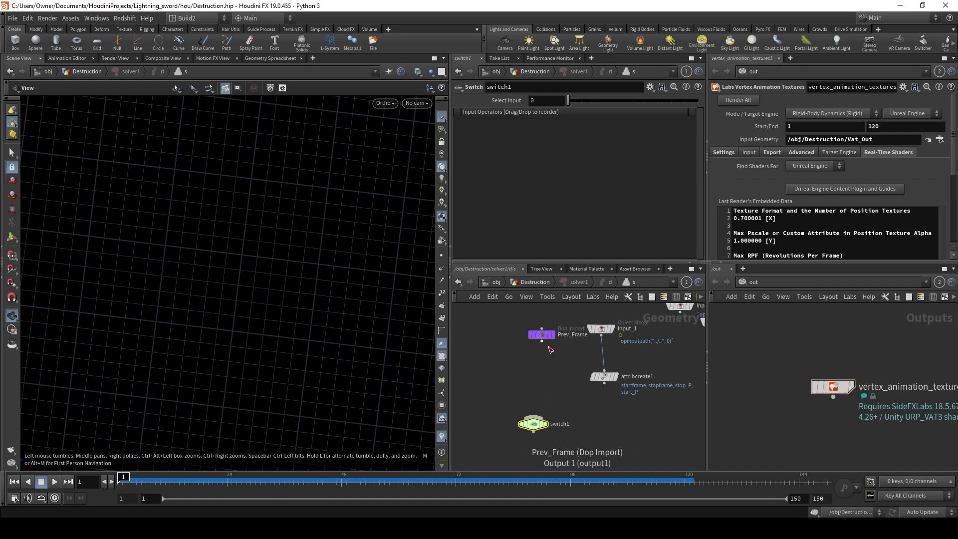
pyautogui.moveTo(542, 341); pyautogui.dragTo(534, 418)
pyautogui.moveTo(604, 383); pyautogui.dragTo(568, 431)
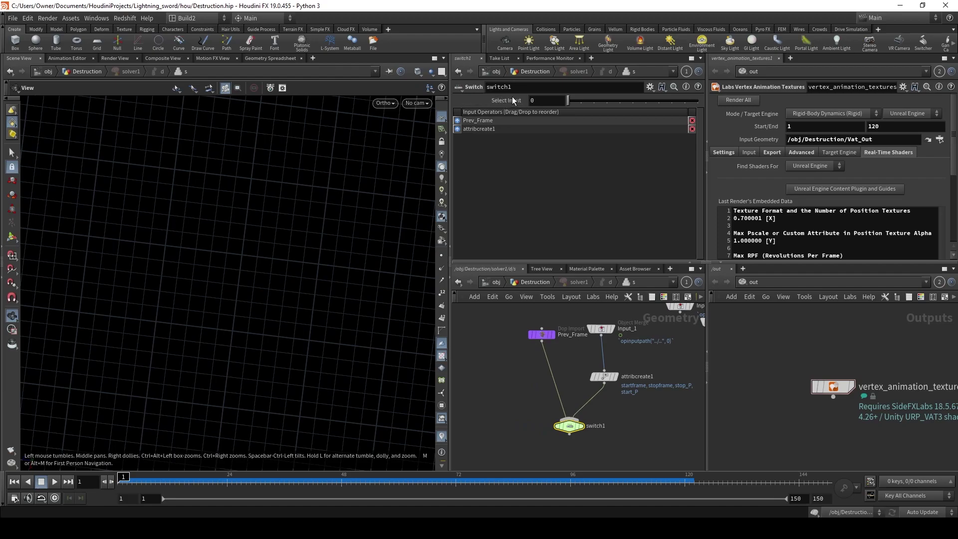
# Step: Keyframe the switch's Select Input to 1 at frame 1 and to 0 at frame 2
pyautogui.keyDown('alt'); pyautogui.click(549, 102); pyautogui.keyUp('alt')
pyautogui.write('1')
pyautogui.press('Return')
pyautogui.press('Right')
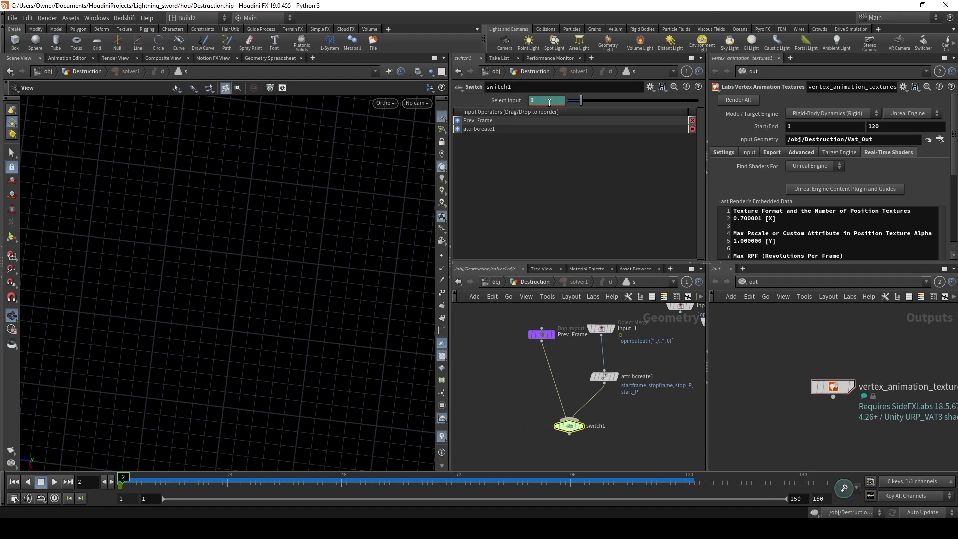
pyautogui.moveTo(582, 101); pyautogui.dragTo(517, 101)
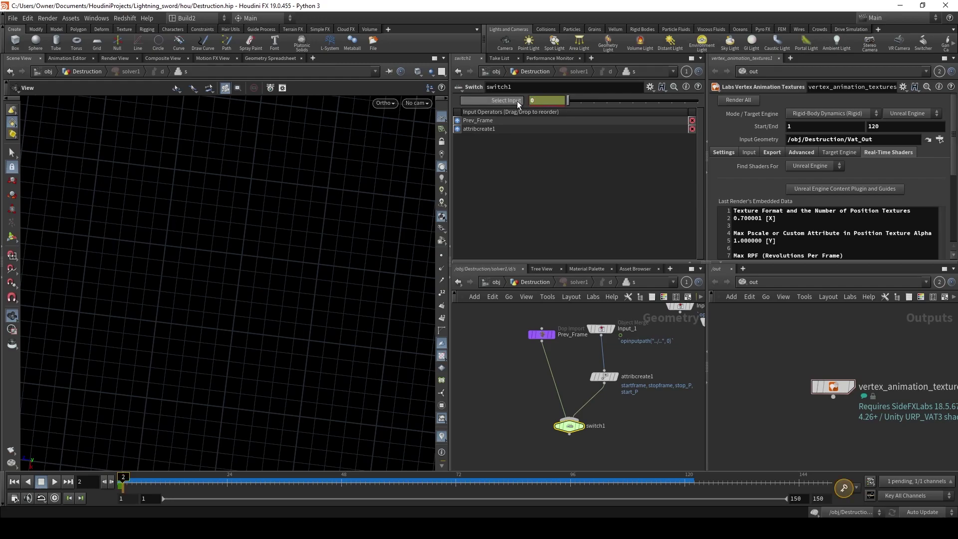
pyautogui.keyDown('alt'); pyautogui.click(517, 100); pyautogui.keyUp('alt')
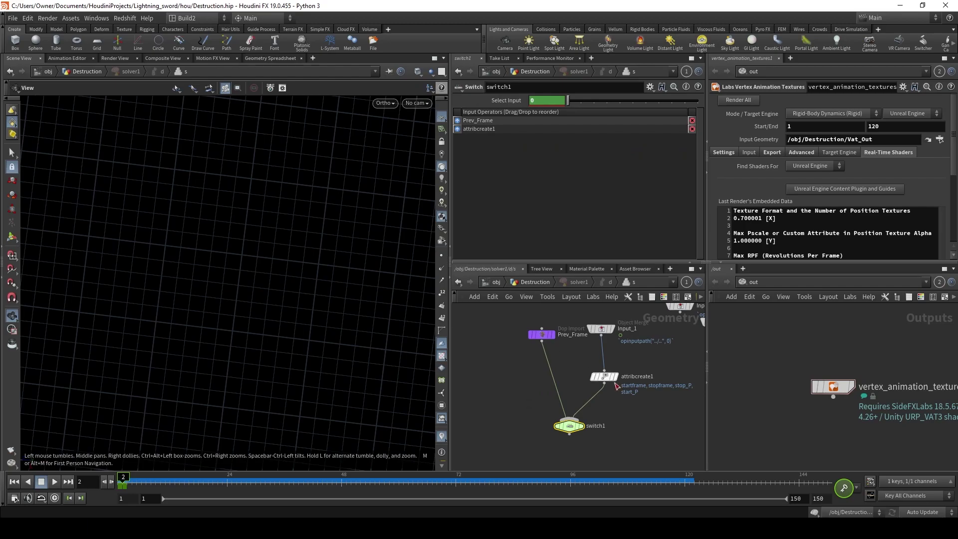
# Step: Paste the Attribute Wrangle with the startframe and stopframe code below switch1, fed by Input_1 and switch1
pyautogui.moveTo(588, 370)
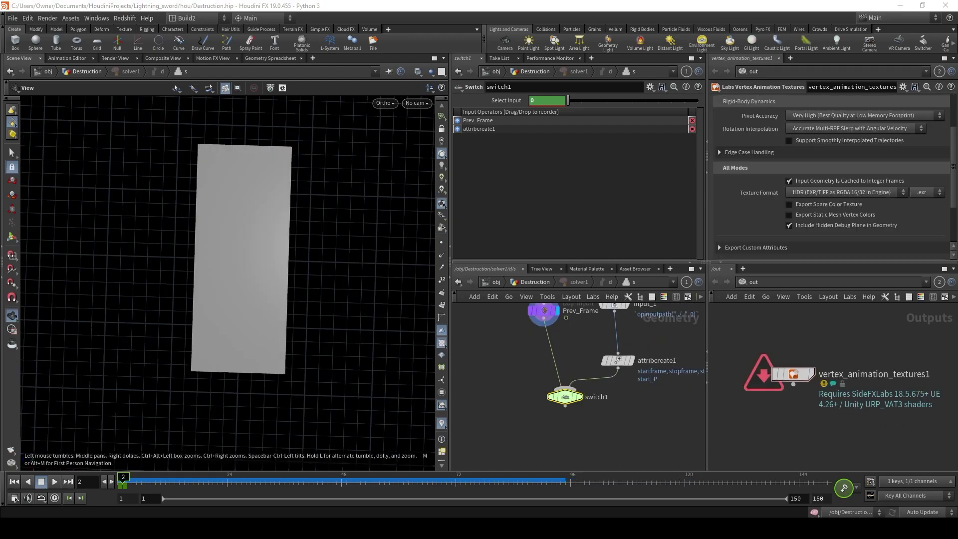
pyautogui.hotkey('ctrl', 'v')
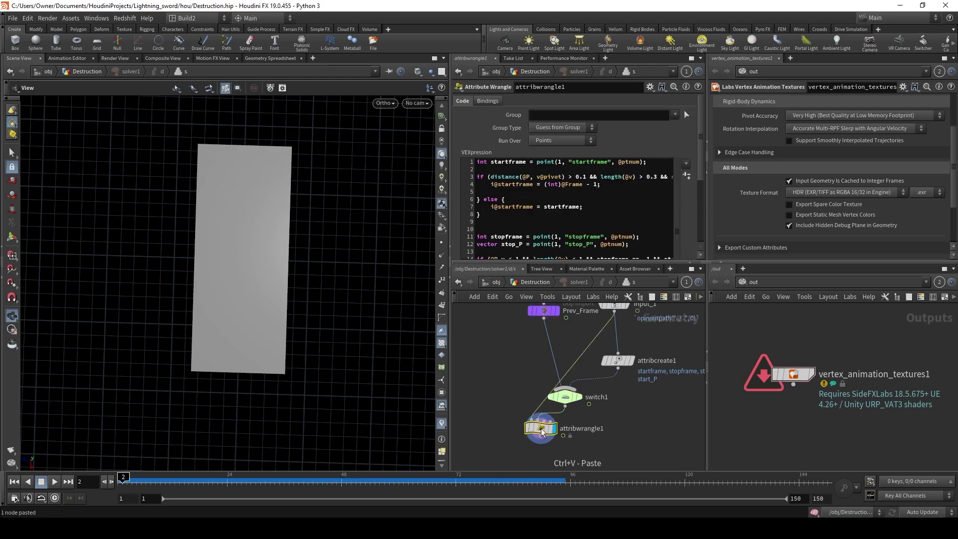
pyautogui.moveTo(543, 436)
pyautogui.mouseDown()
pyautogui.moveTo(554, 419)
pyautogui.moveTo(545, 438)
pyautogui.mouseUp()
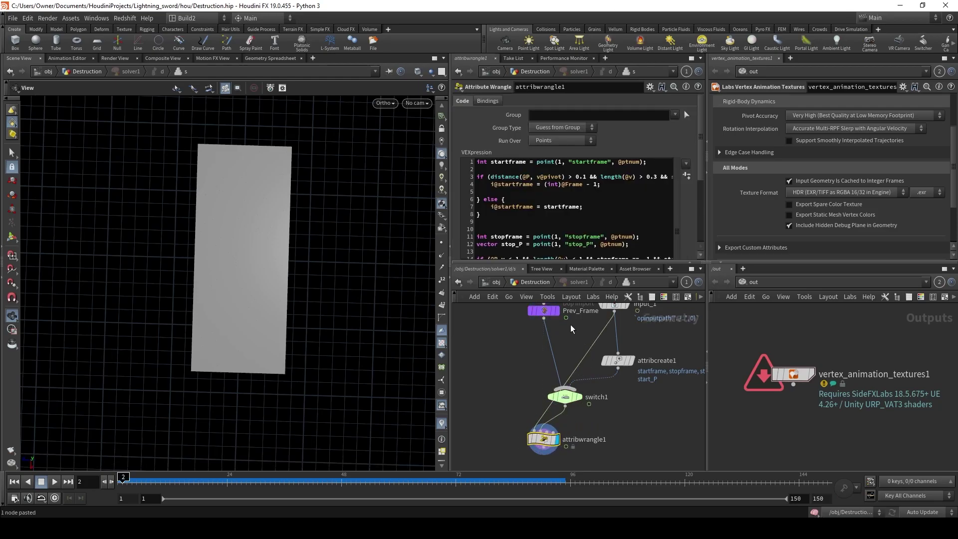
pyautogui.moveTo(578, 361); pyautogui.dragTo(578, 398, button='middle')
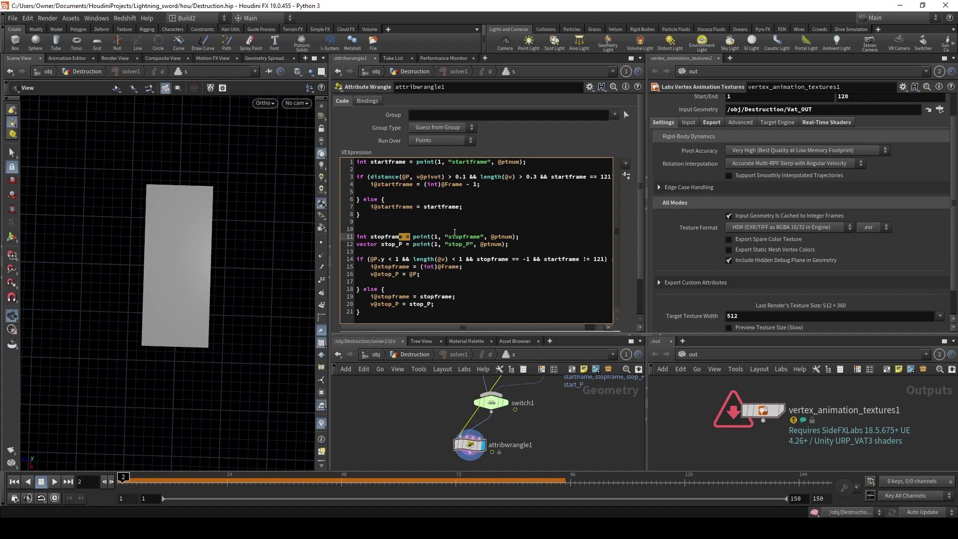
# Step: Add an Output node below attribwrangle1 and wire the wrangle into it
pyautogui.moveTo(499, 439); pyautogui.dragTo(502, 411, button='middle')
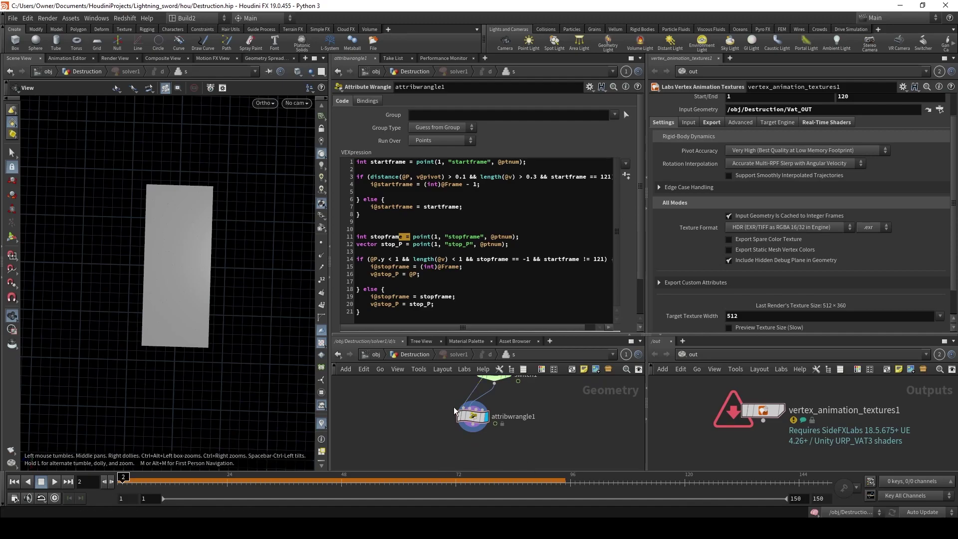
pyautogui.press('Tab')
pyautogui.write('out')
pyautogui.press('Return')
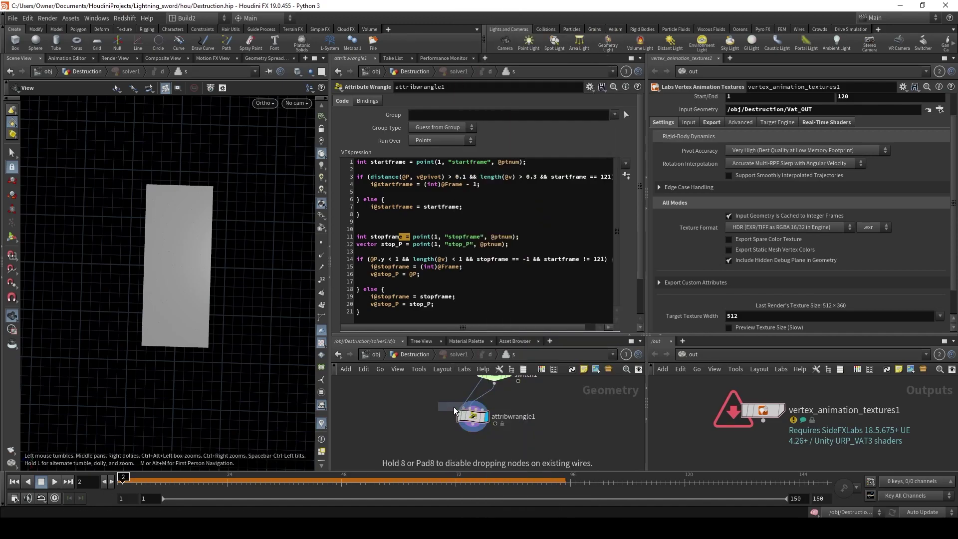
pyautogui.moveTo(454, 406); pyautogui.dragTo(439, 465)
pyautogui.moveTo(484, 442); pyautogui.dragTo(498, 401, button='middle')
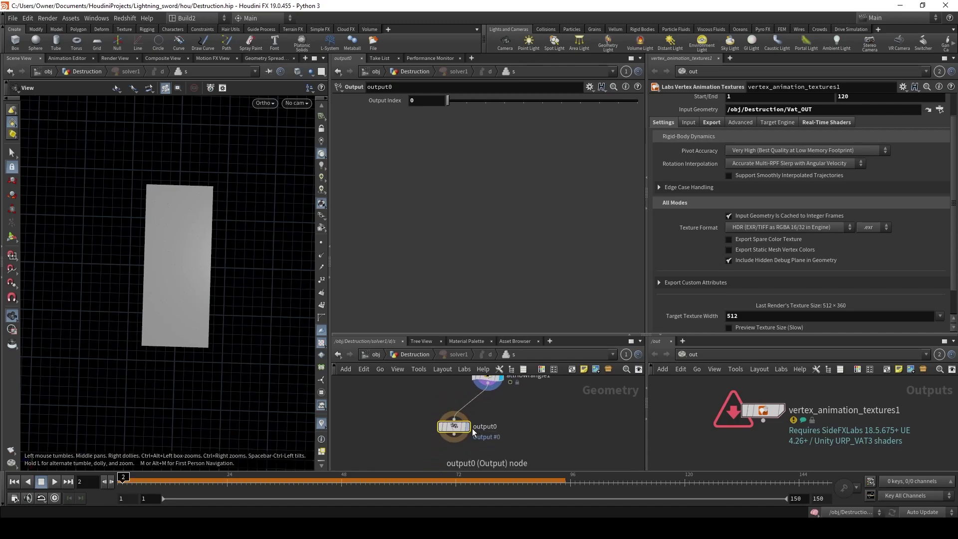
# Step: Return to the Destruction network, add a Time Shift node below solver1, wire the solver into it and display it
pyautogui.click(415, 354)
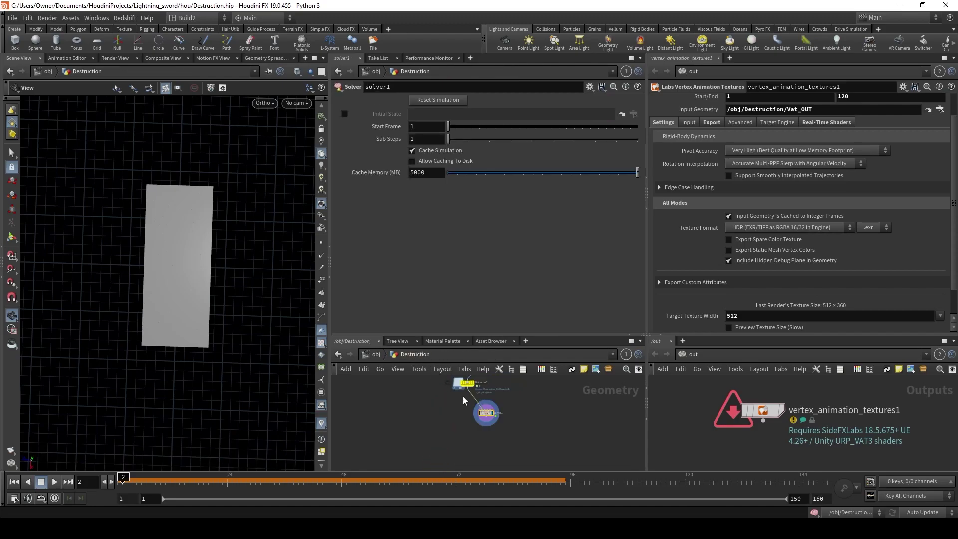
pyautogui.moveTo(556, 335); pyautogui.dragTo(556, 232)
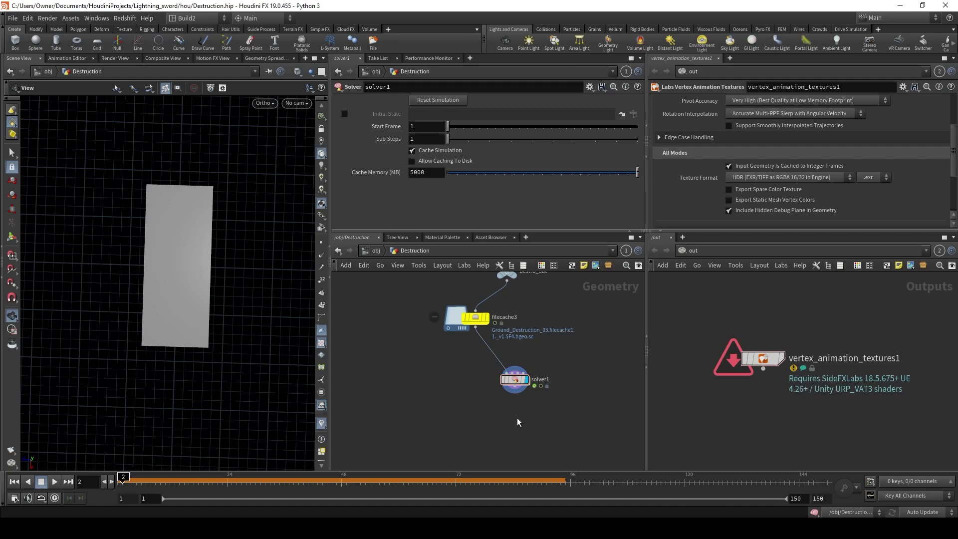
pyautogui.press('Tab')
pyautogui.write('timeshif')
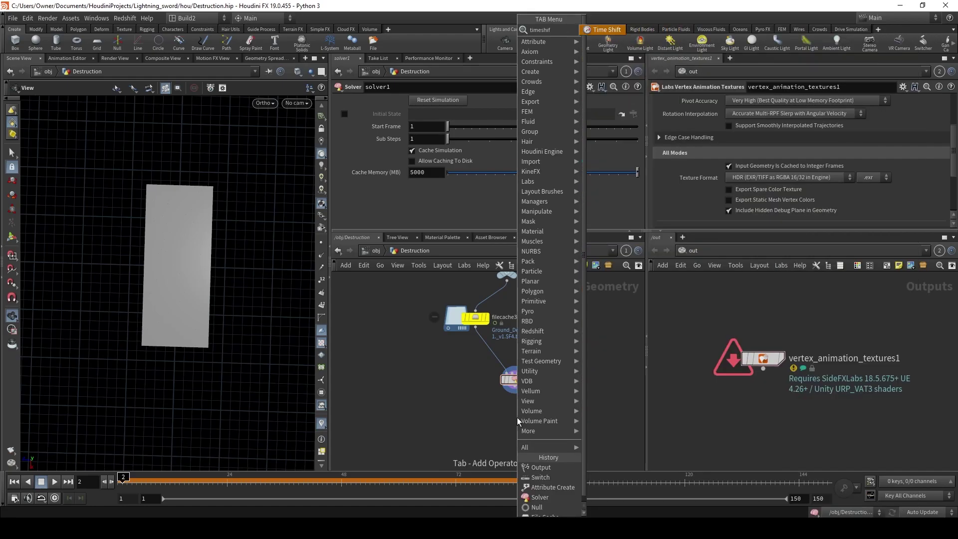
pyautogui.press('Return')
pyautogui.click(517, 418)
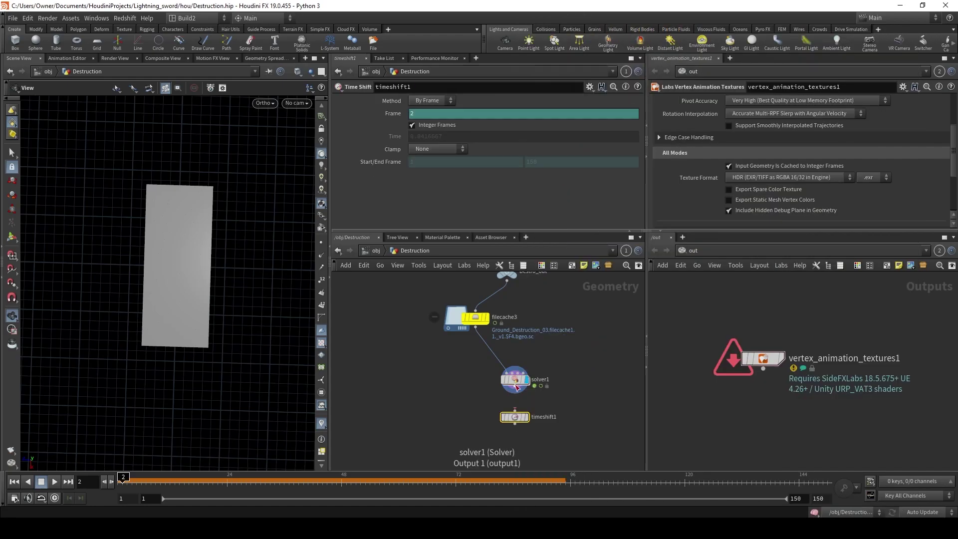
pyautogui.moveTo(514, 393); pyautogui.dragTo(514, 412)
pyautogui.click(526, 416)
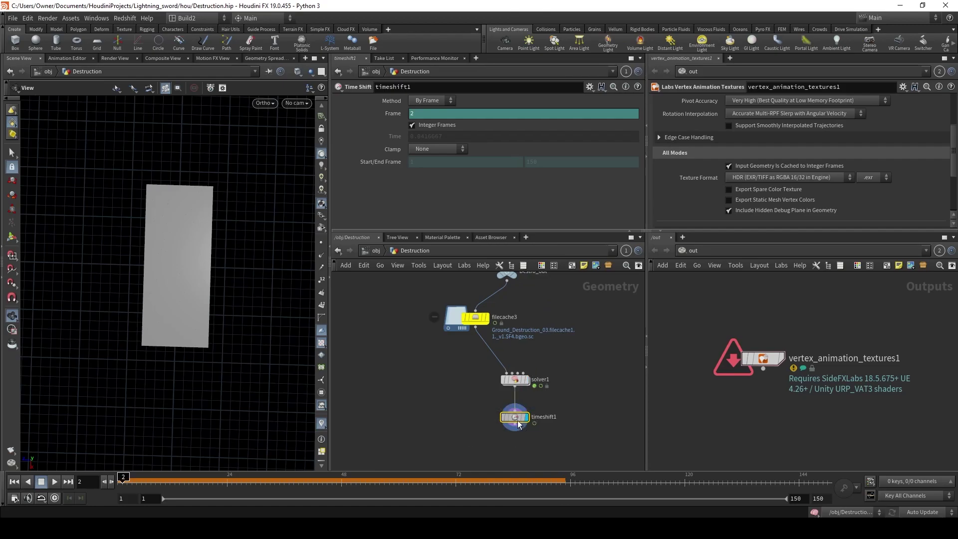
# Step: Delete the channels on the Time Shift's Frame parameter and set the frame to 121
pyautogui.rightClick(395, 115)
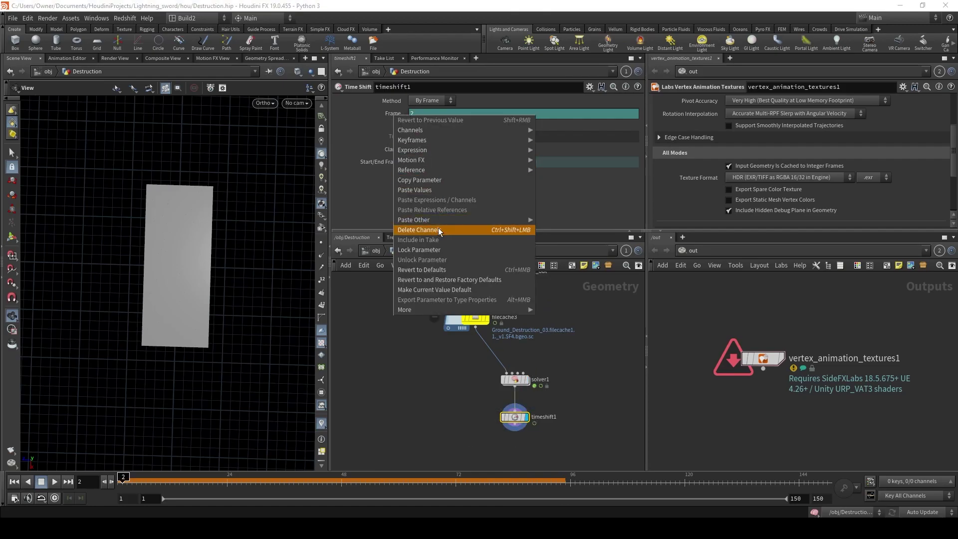
pyautogui.click(438, 228)
pyautogui.press('BackSpace')
pyautogui.write('121')
pyautogui.press('Return')
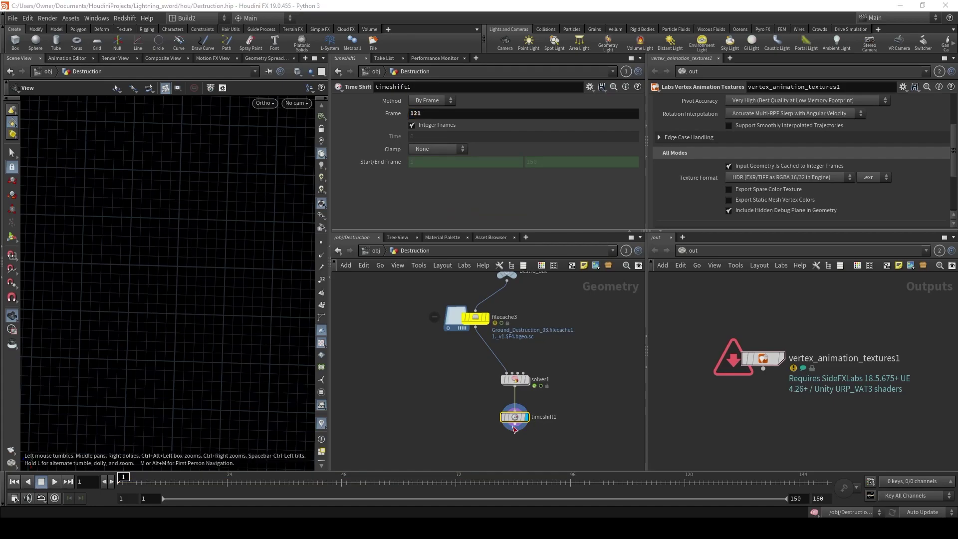
# Step: Add an Extract All Points node below timeshift1, wire the time shift into it and display it
pyautogui.press('Tab')
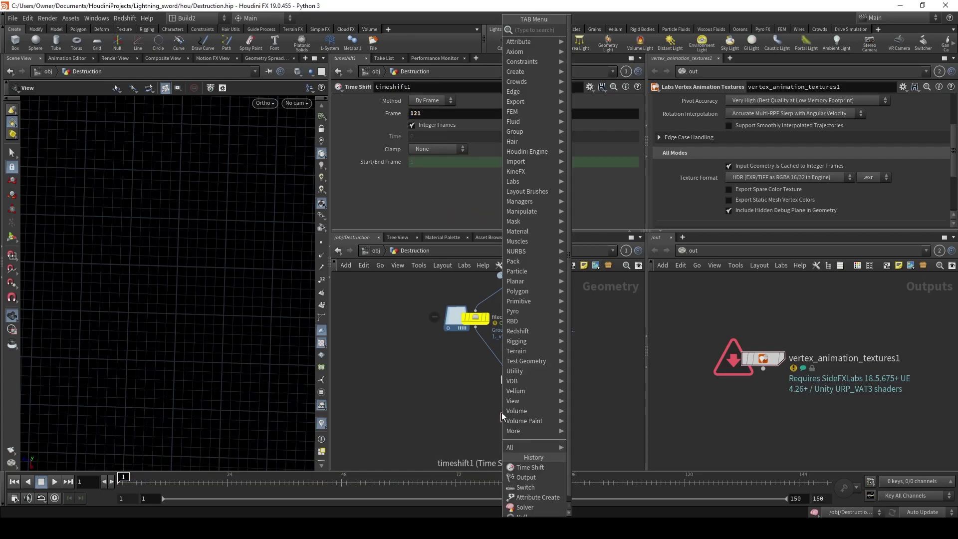
pyautogui.write('extract all po')
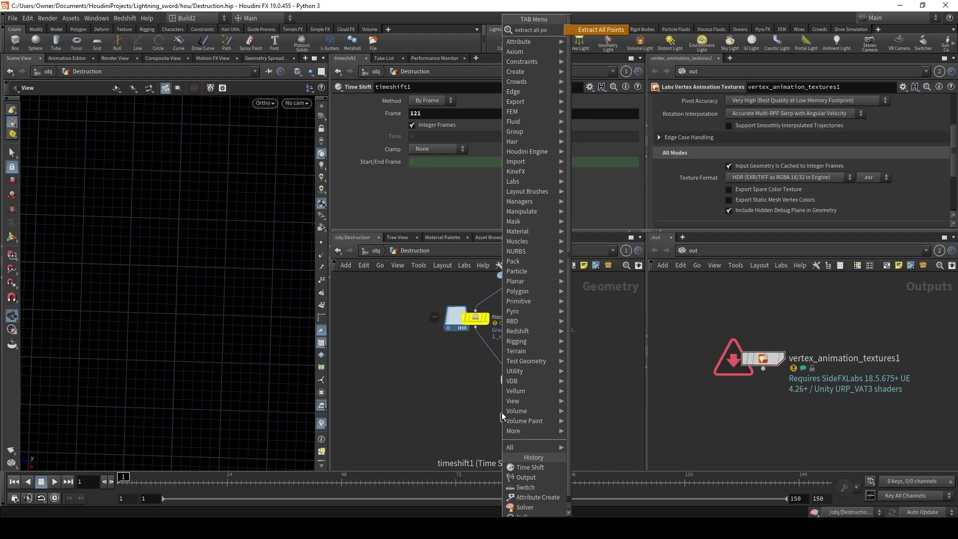
pyautogui.press('Return')
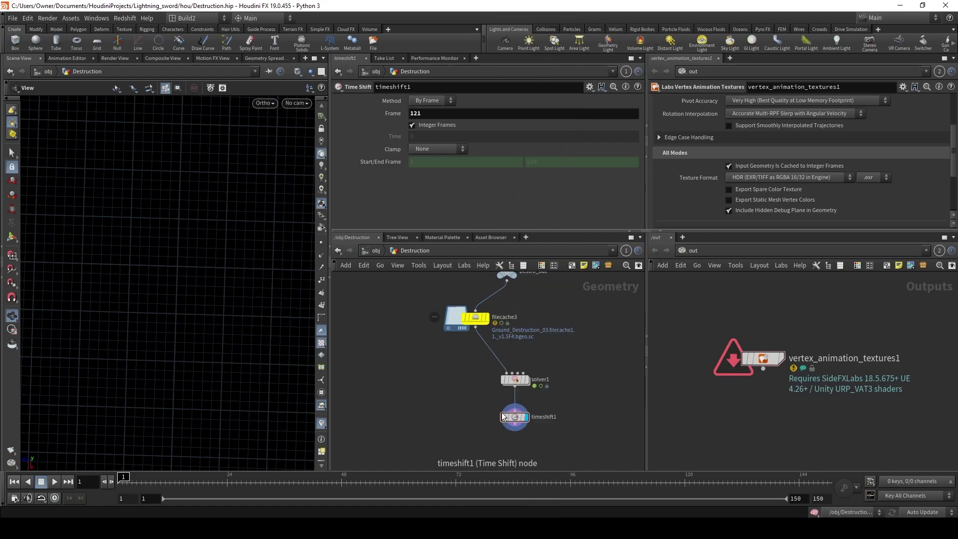
pyautogui.moveTo(432, 391); pyautogui.dragTo(440, 350, button='middle')
pyautogui.moveTo(512, 377); pyautogui.dragTo(515, 404)
pyautogui.click(499, 407)
pyautogui.click(521, 384)
pyautogui.click(508, 414)
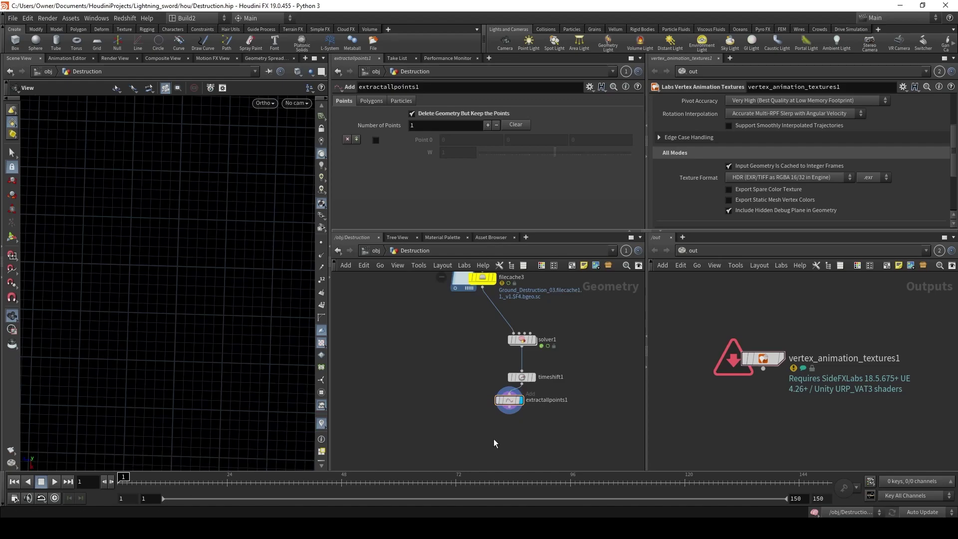
# Step: Paste the Attribute Wrangle with the bounding-box UV code below extractallpoints1 and wire the extracted points into it
pyautogui.hotkey('ctrl', 'v')
pyautogui.click(513, 425)
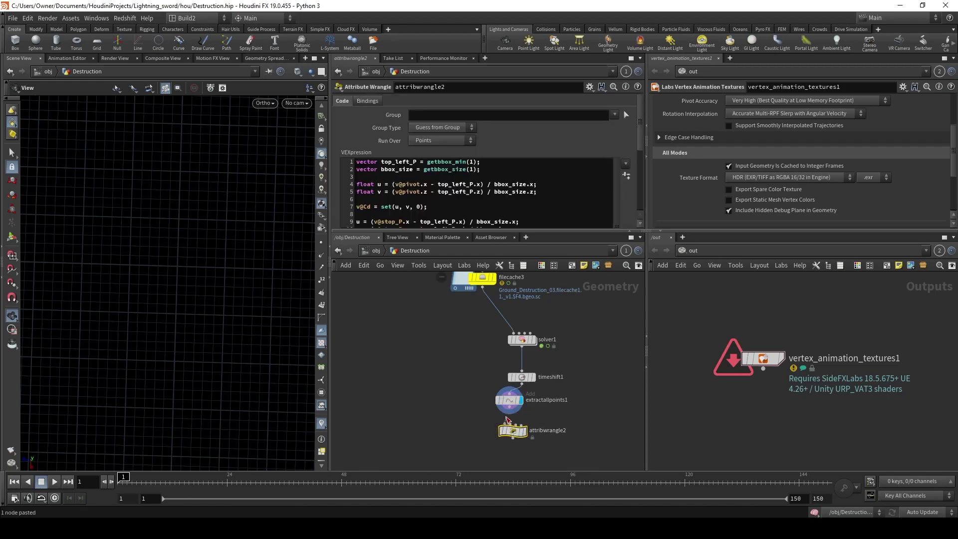
pyautogui.click(509, 413)
# Step: Add a Grid node beside extractallpoints1 and wire it into the second input of attribwrangle2
pyautogui.moveTo(555, 424); pyautogui.dragTo(495, 416, button='middle')
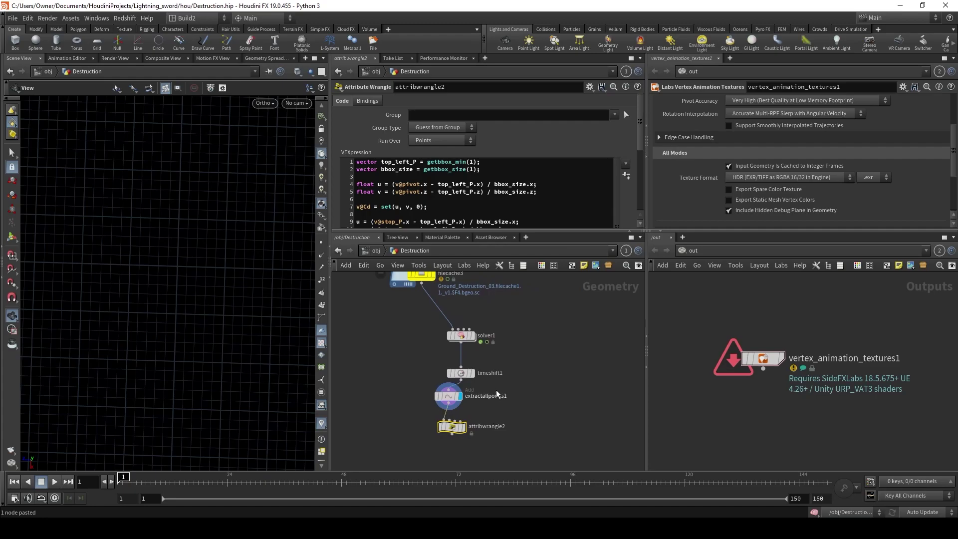
pyautogui.press('Tab')
pyautogui.write('grid')
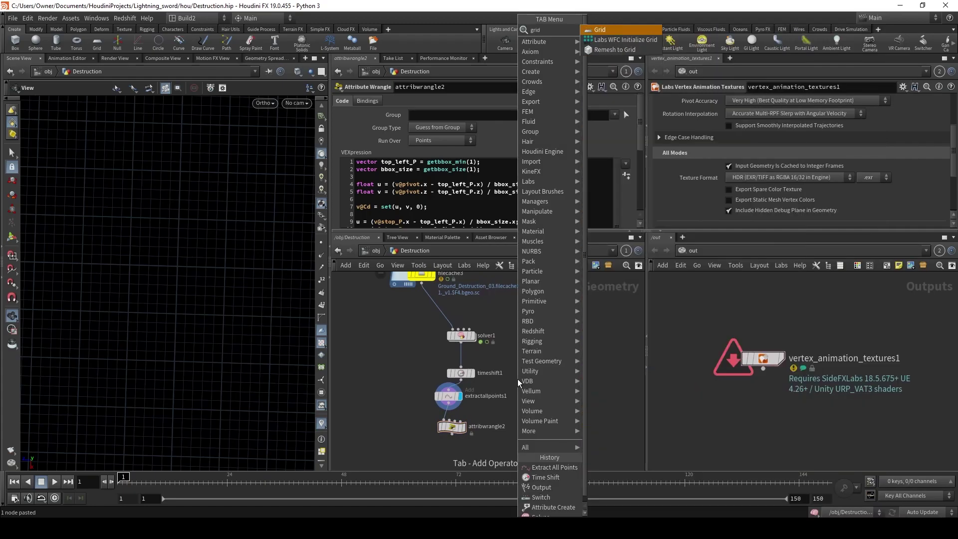
pyautogui.press('Return')
pyautogui.click(517, 379)
pyautogui.click(518, 384)
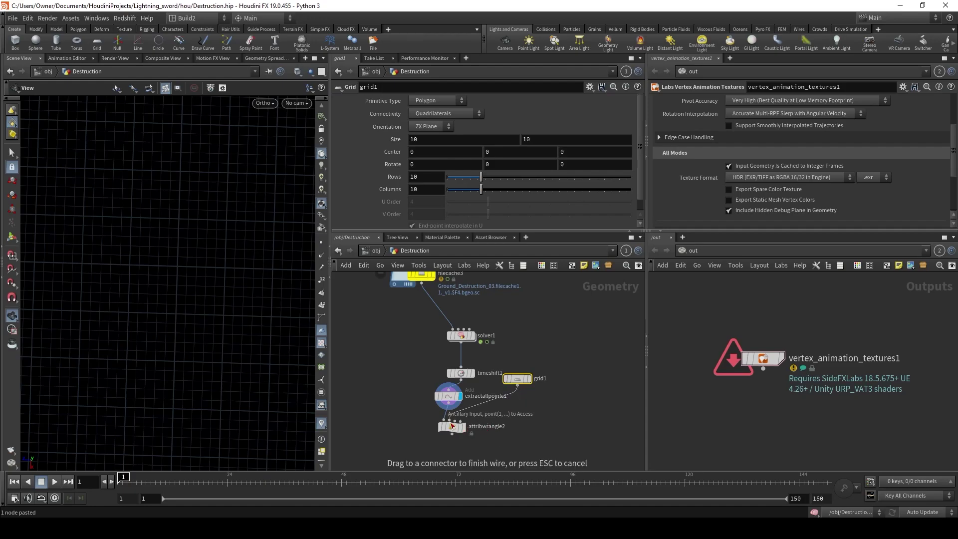
pyautogui.click(450, 422)
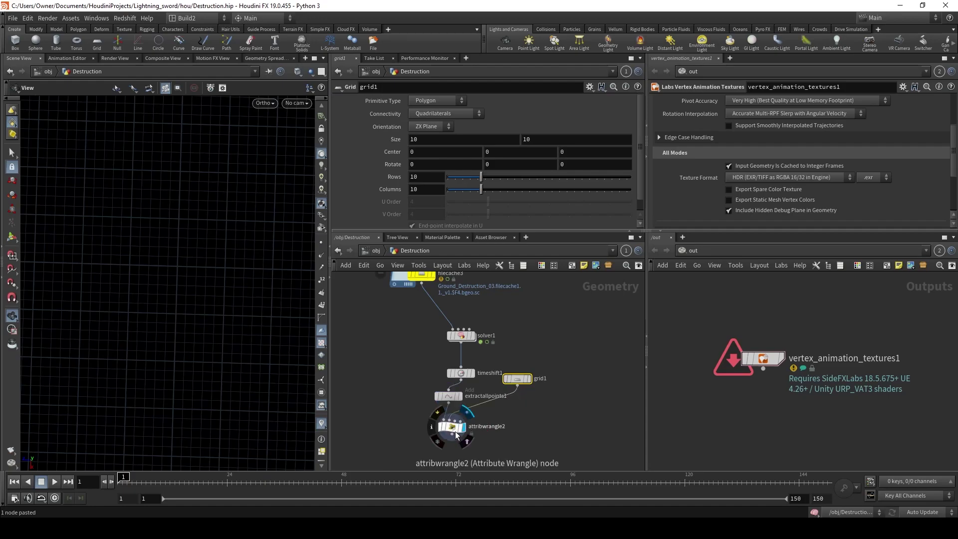
# Step: Display attribwrangle2 and turn on the template flag of grid1
pyautogui.click(455, 433)
pyautogui.click(527, 379)
pyautogui.click(517, 379)
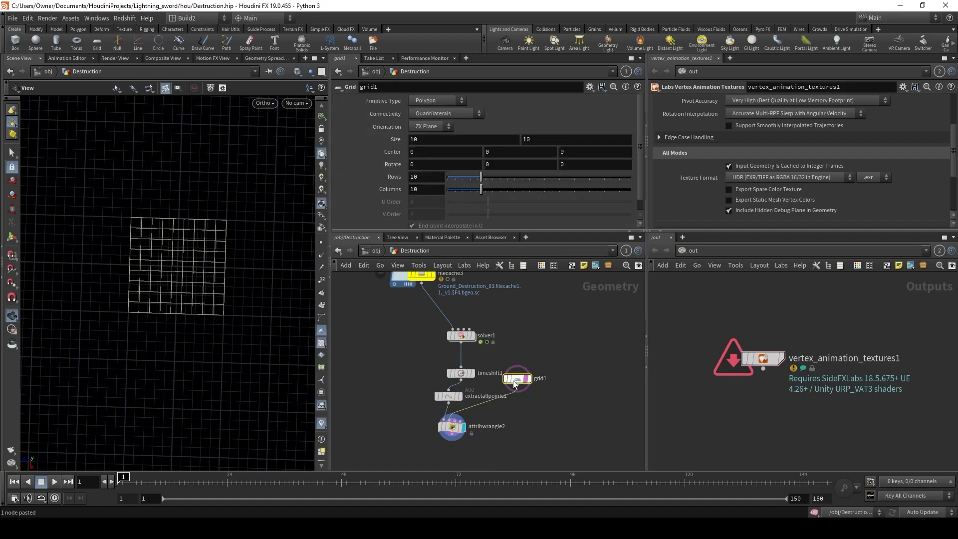
# Step: Set the grid's size to 20 by 20 with 2 rows and 2 columns
pyautogui.click(445, 139)
pyautogui.write('20')
pyautogui.click(548, 142)
pyautogui.press('BackSpace')
pyautogui.press('BackSpace')
pyautogui.write('20')
pyautogui.press('Return')
pyautogui.doubleClick(427, 177)
pyautogui.write('2')
pyautogui.doubleClick(427, 193)
pyautogui.write('2')
pyautogui.press('Return')
# Step: Add an Attribute Copy node below attribwrangle2 and wire the wrangle into its second input
pyautogui.click(451, 427)
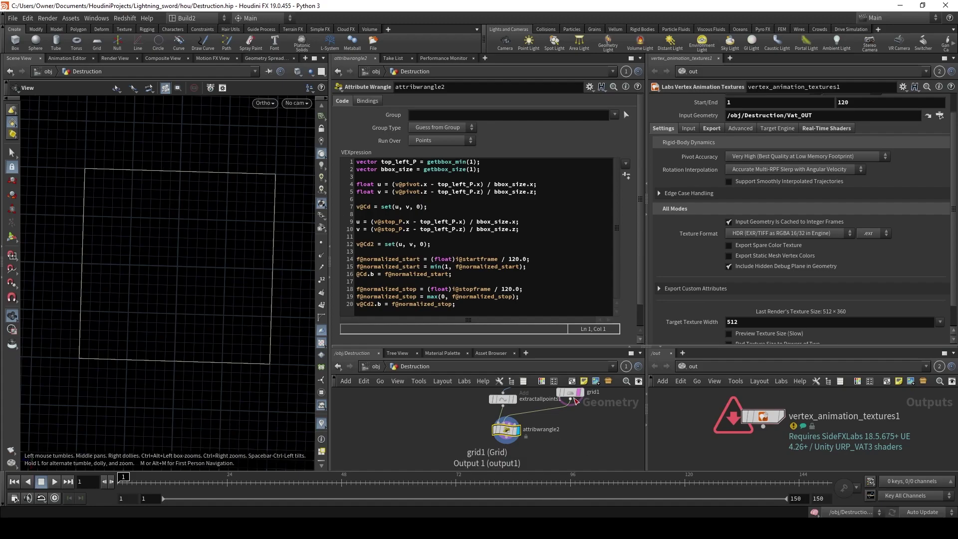
pyautogui.moveTo(446, 399); pyautogui.dragTo(382, 404, button='middle')
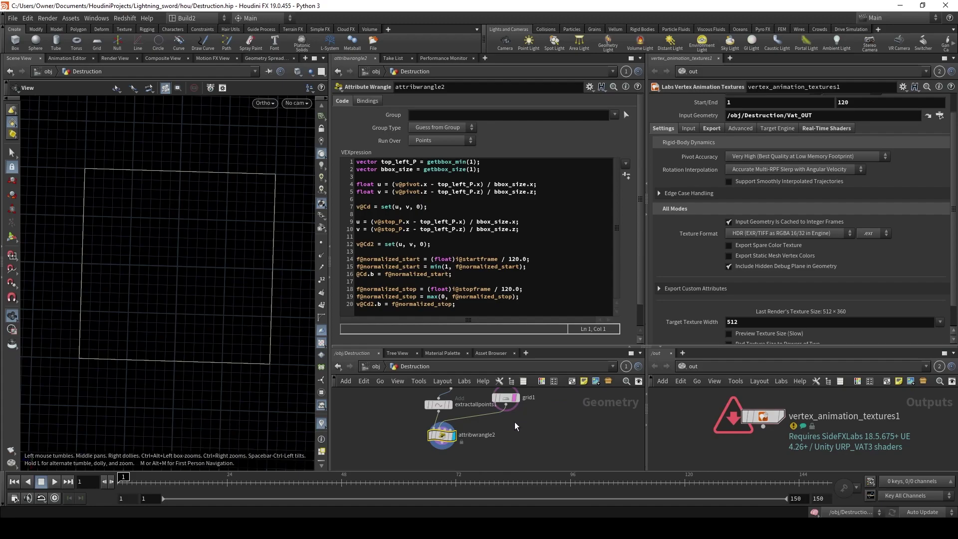
pyautogui.moveTo(517, 427); pyautogui.dragTo(509, 465, button='middle')
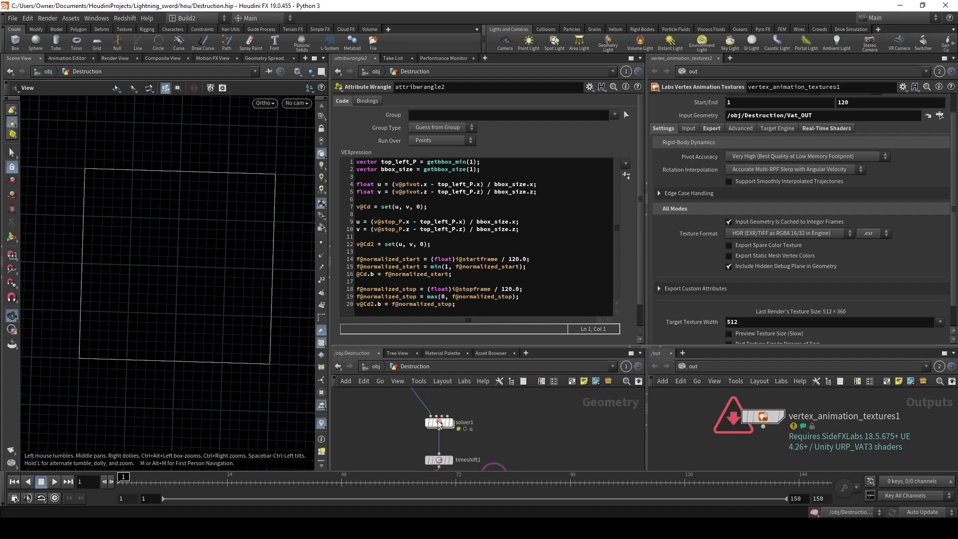
pyautogui.press('f')
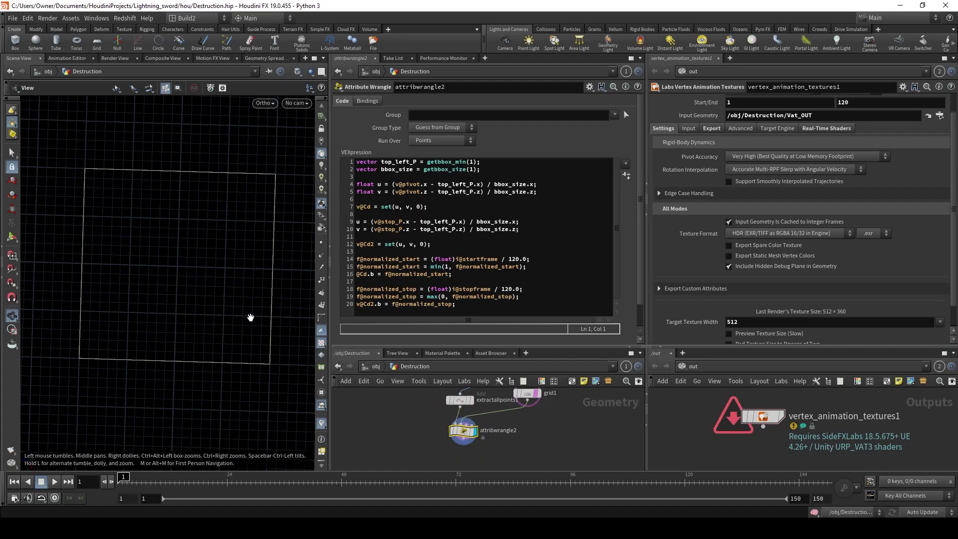
pyautogui.moveTo(422, 460); pyautogui.dragTo(424, 453, button='middle')
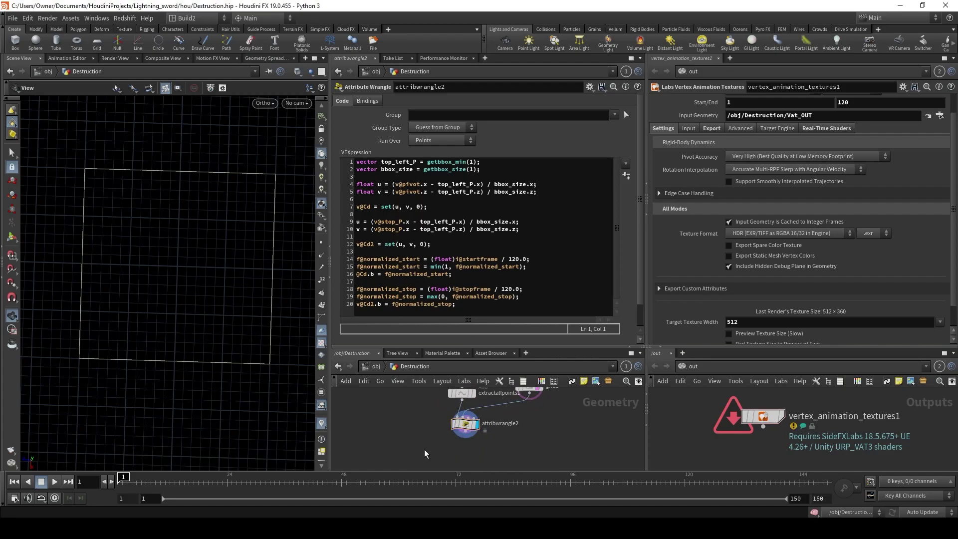
pyautogui.press('Tab')
pyautogui.write('att')
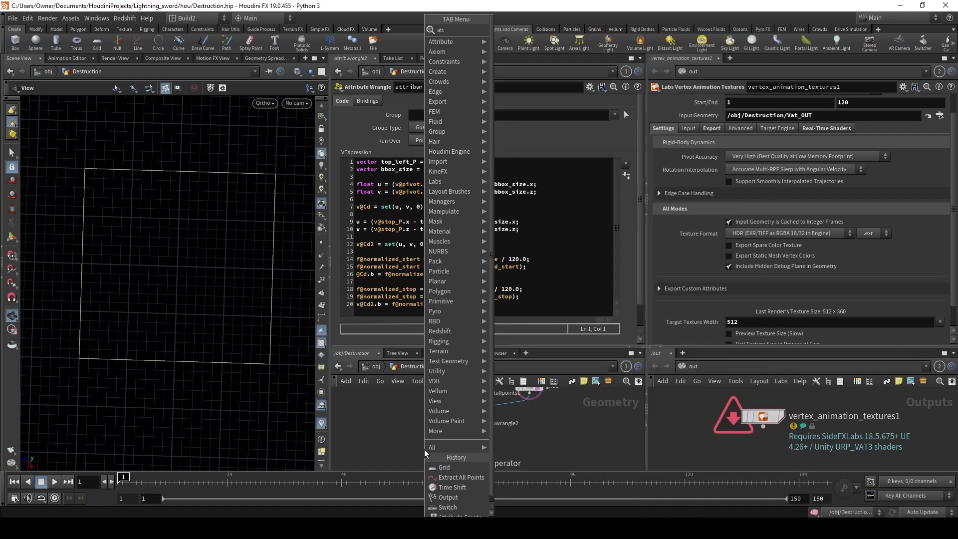
pyautogui.write('ribcopy')
pyautogui.press('Return')
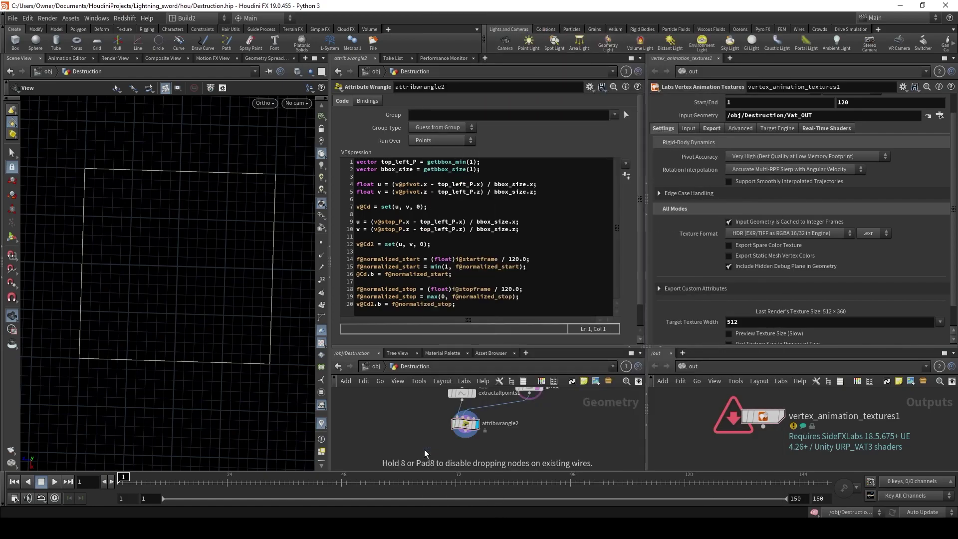
pyautogui.click(425, 449)
pyautogui.moveTo(425, 452); pyautogui.dragTo(453, 433, button='middle')
pyautogui.click(430, 442)
# Step: Enlarge the Destruction network pane and wire filecache3 into the first input of attribcopy1
pyautogui.scroll(-3, 460, 433)
pyautogui.moveTo(505, 346); pyautogui.dragTo(499, 219)
pyautogui.scroll(1, 454, 343)
pyautogui.scroll(1, 463, 336)
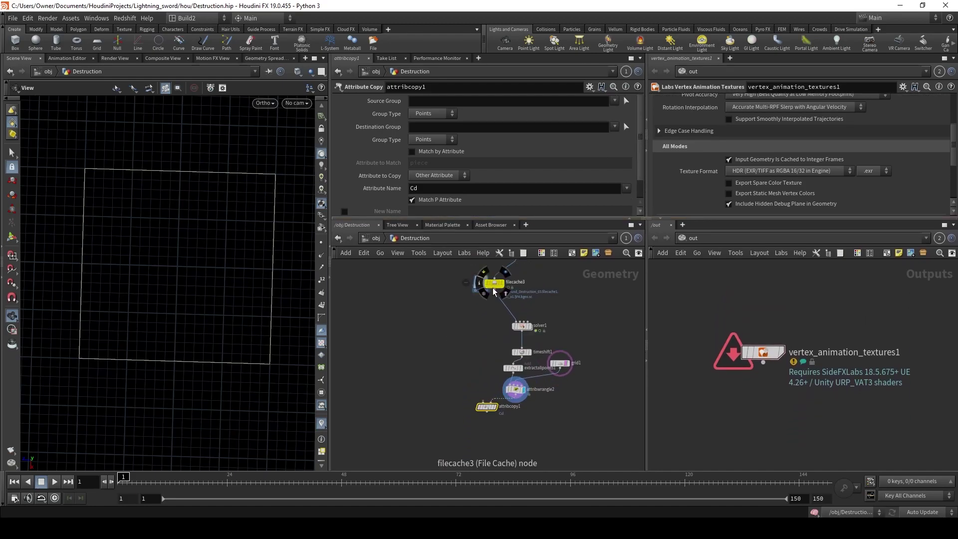
pyautogui.moveTo(494, 290); pyautogui.dragTo(486, 421)
# Step: Make the Attribute Copy transfer Cd and Cd2 with Match P Attribute off and Attribute Class set to Points
pyautogui.scroll(-2, 377, 169)
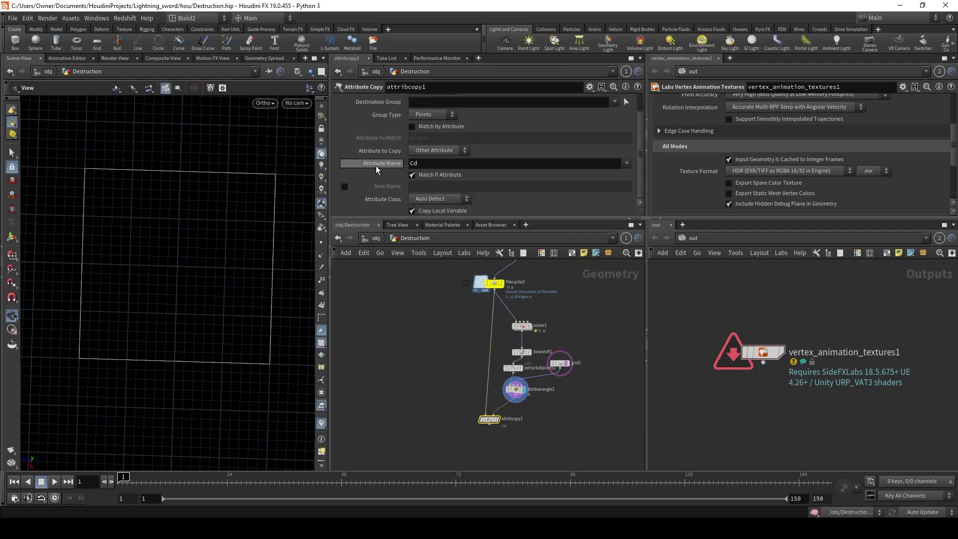
pyautogui.click(420, 177)
pyautogui.click(421, 198)
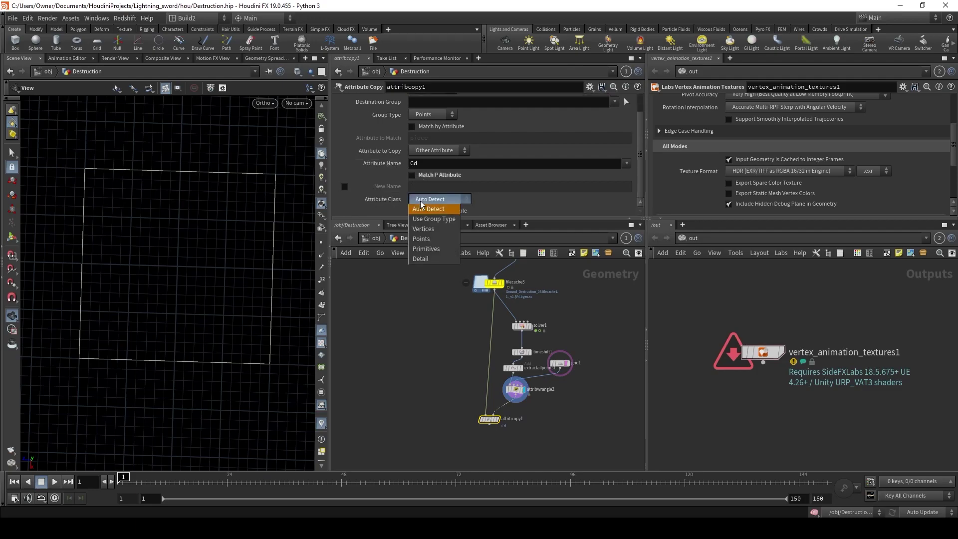
pyautogui.click(432, 233)
pyautogui.click(421, 164)
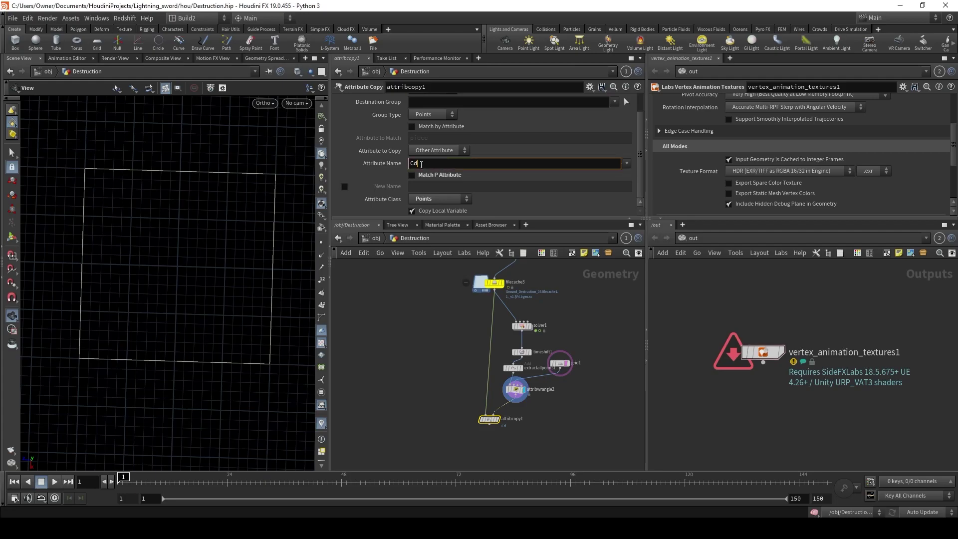
pyautogui.click(627, 164)
pyautogui.click(634, 179)
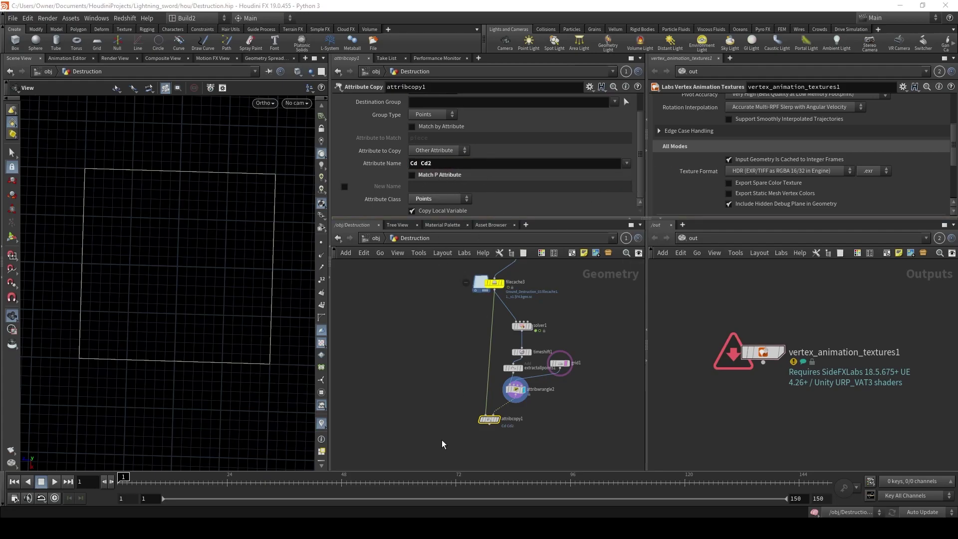
# Step: Add a Null node and place it below attribcopy1
pyautogui.scroll(5, 441, 443)
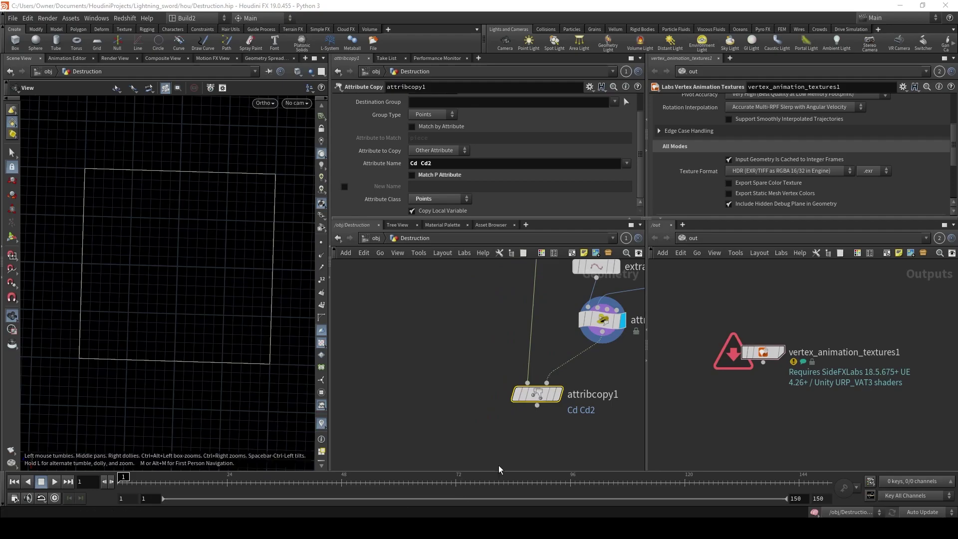
pyautogui.press('Tab')
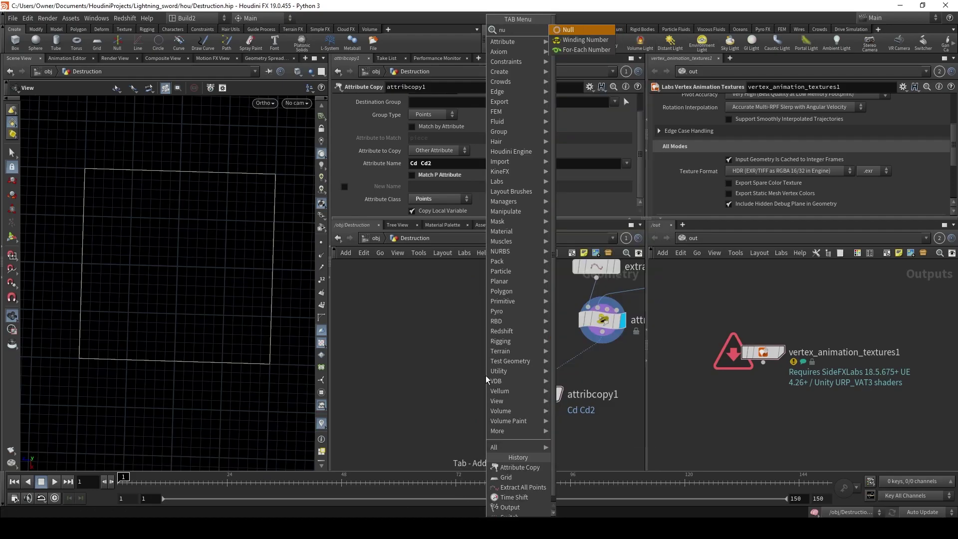
pyautogui.write('null')
pyautogui.press('Return')
pyautogui.click(485, 373)
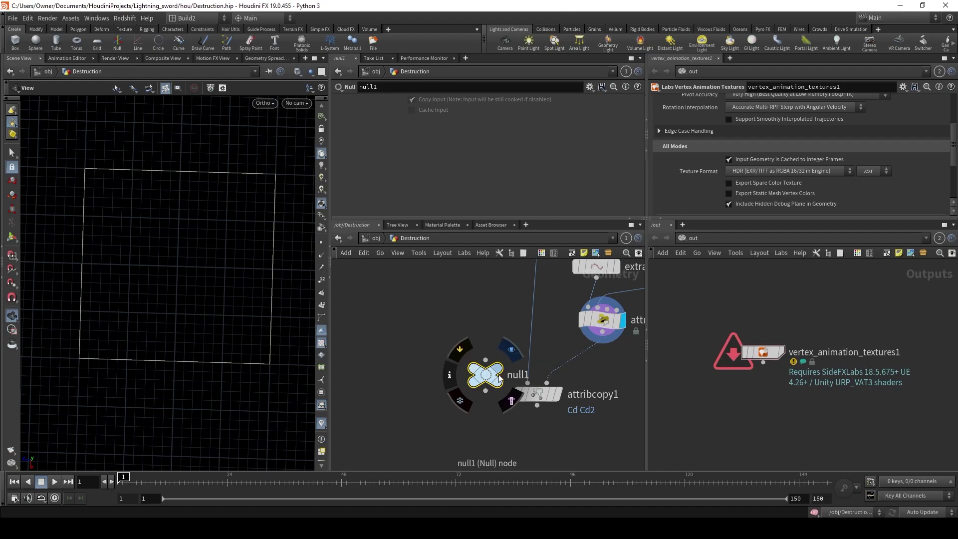
pyautogui.moveTo(484, 377); pyautogui.dragTo(493, 456)
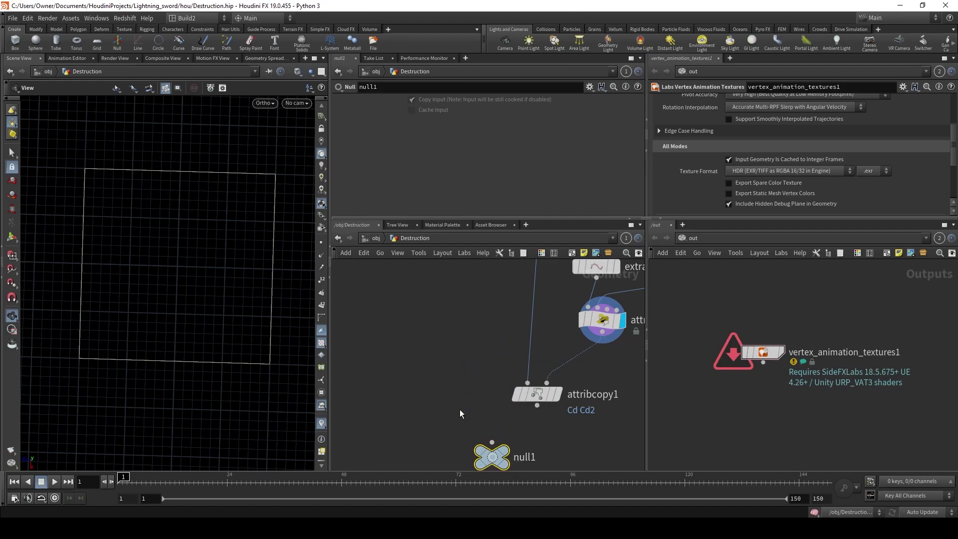
# Step: Add a File Cache node between attribcopy1 and null1, wiring the copy into the cache and the cache into the null
pyautogui.press('Tab')
pyautogui.write('c')
pyautogui.press('BackSpace')
pyautogui.write('filecache')
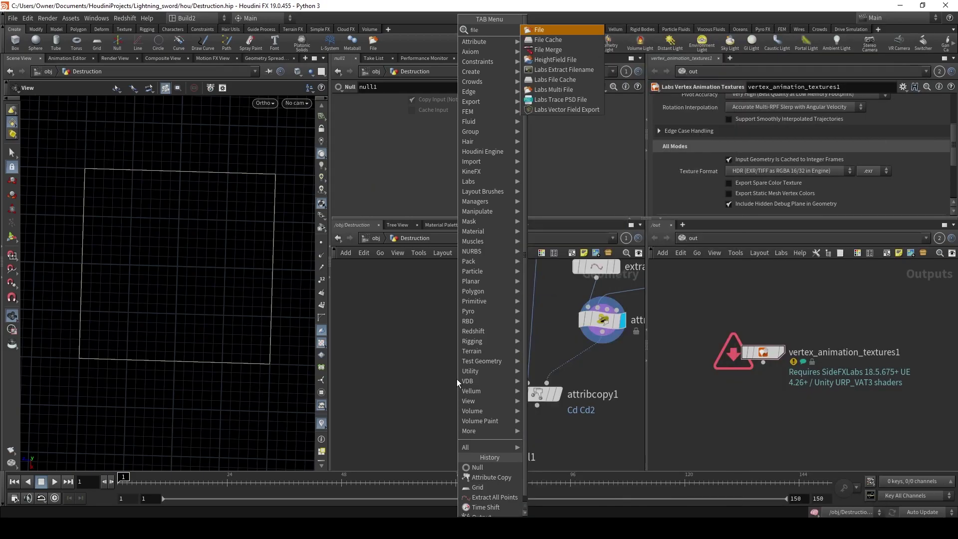
pyautogui.press('Return')
pyautogui.click(457, 379)
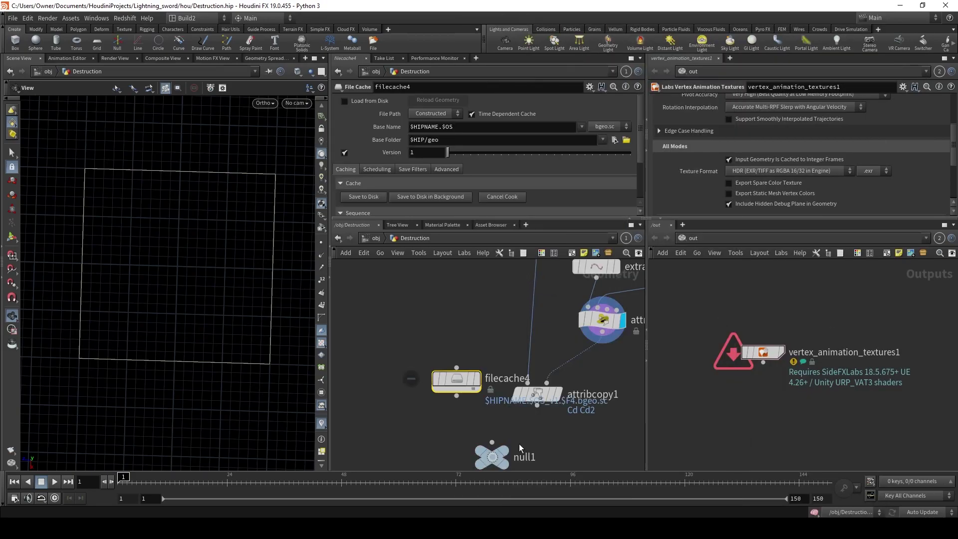
pyautogui.moveTo(526, 444); pyautogui.dragTo(524, 380, button='middle')
pyautogui.moveTo(488, 404); pyautogui.dragTo(527, 446)
pyautogui.moveTo(451, 315); pyautogui.dragTo(493, 403)
pyautogui.moveTo(524, 438); pyautogui.dragTo(510, 462)
pyautogui.moveTo(495, 415); pyautogui.dragTo(515, 444)
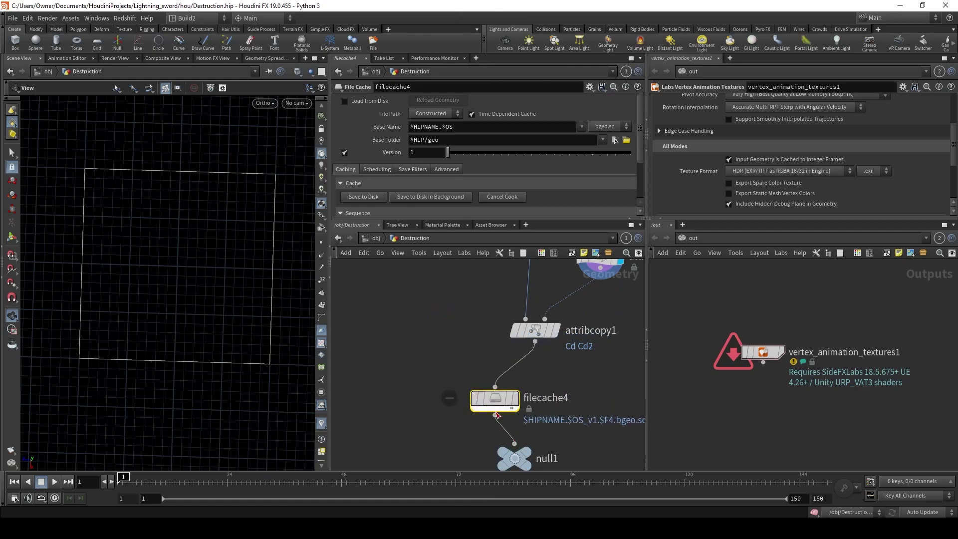
# Step: Set filecache4's base folder to $HIP/vat_c and base name to vat_C_$F.$OS, and save the cache to disk
pyautogui.click(469, 137)
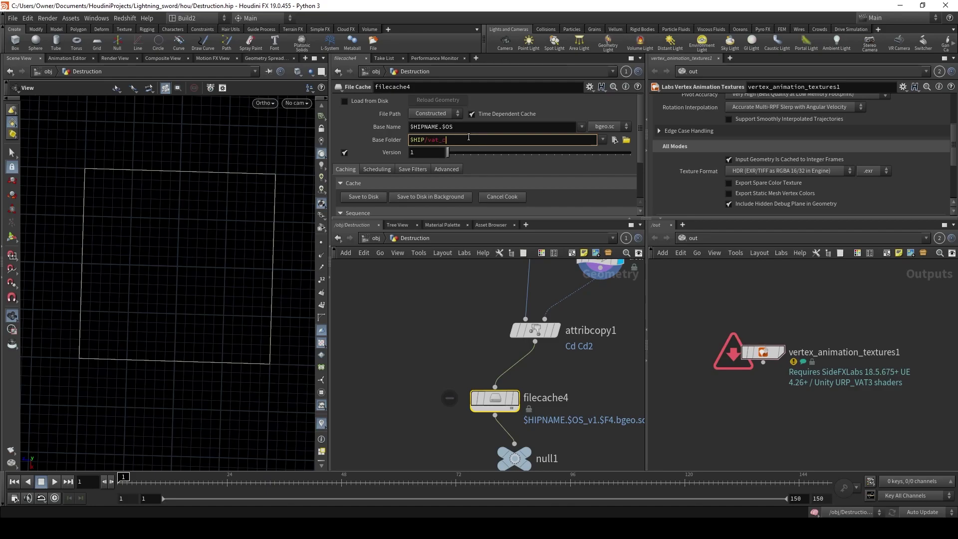
pyautogui.doubleClick(438, 127)
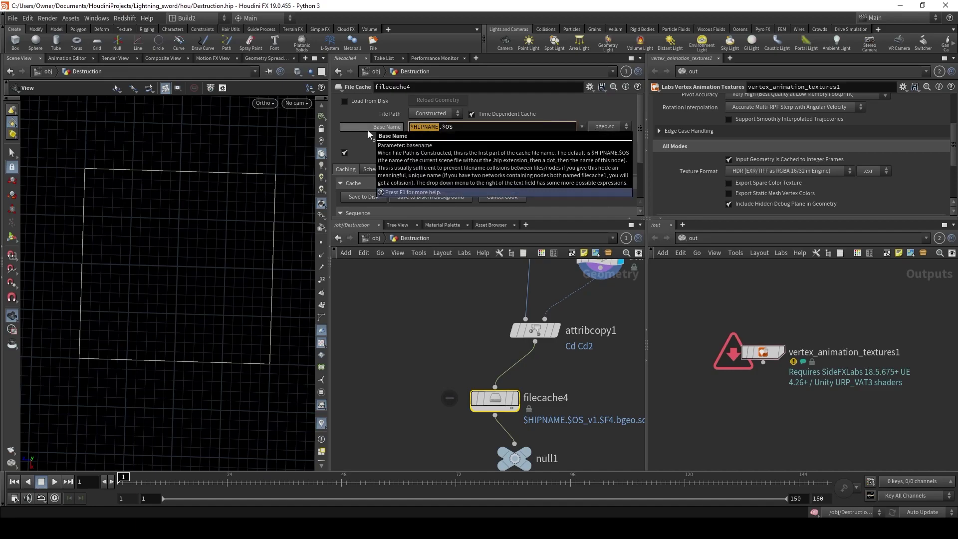
pyautogui.write('vat_C_$F')
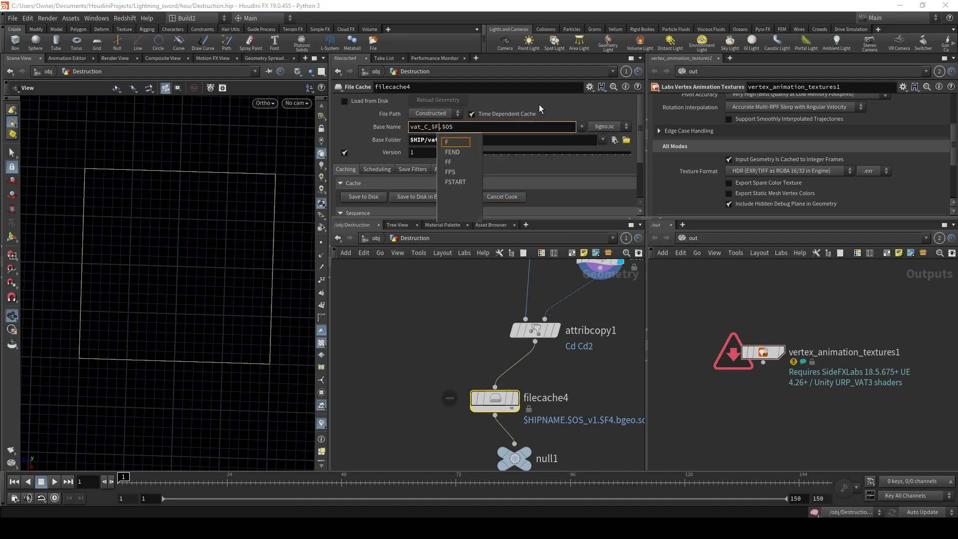
pyautogui.press('Return')
pyautogui.click(366, 200)
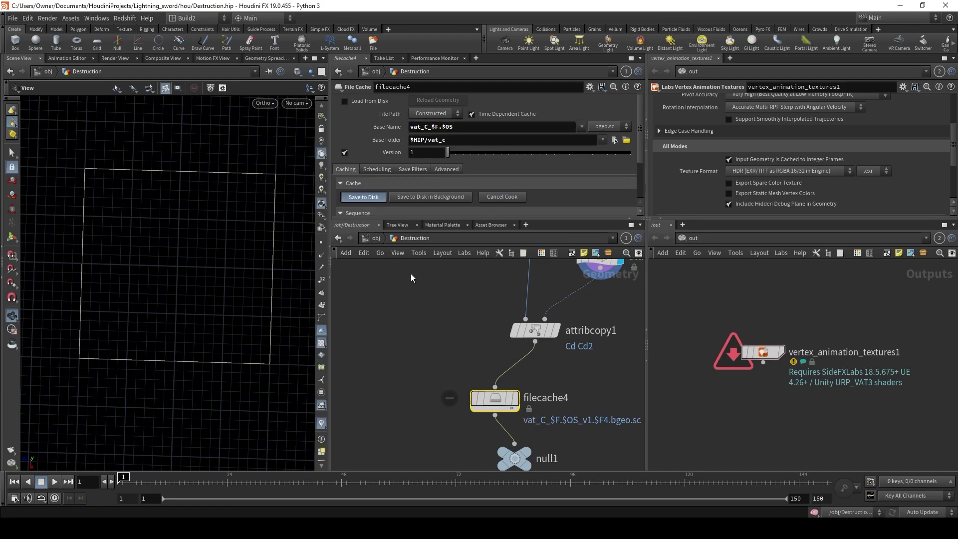
# Step: Rename the null below filecache4 to Vat_Out
pyautogui.doubleClick(537, 413)
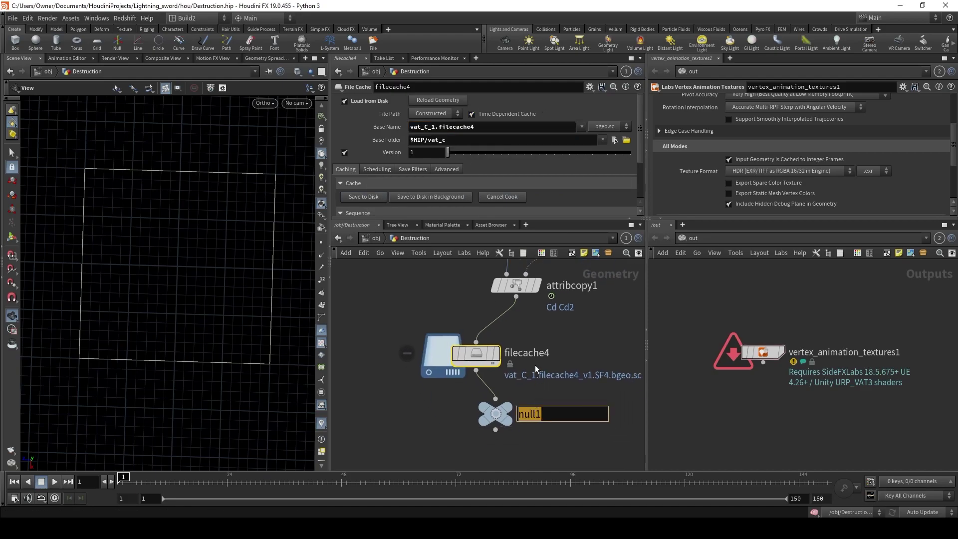
pyautogui.write('Vat_Out')
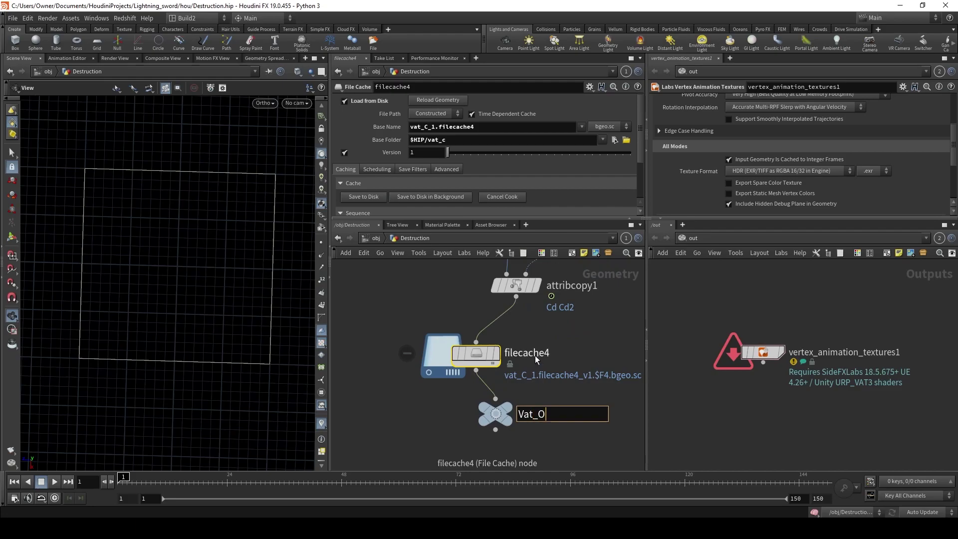
pyautogui.press('Return')
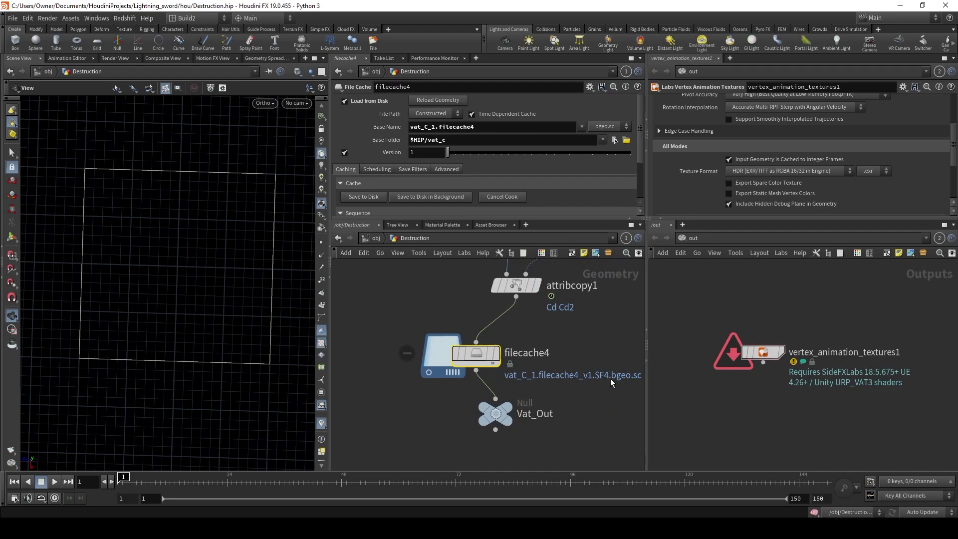
# Step: Set the Input Geometry of vertex_animation_textures1 to /obj/Destruction/Vat_Out
pyautogui.scroll(4, 666, 202)
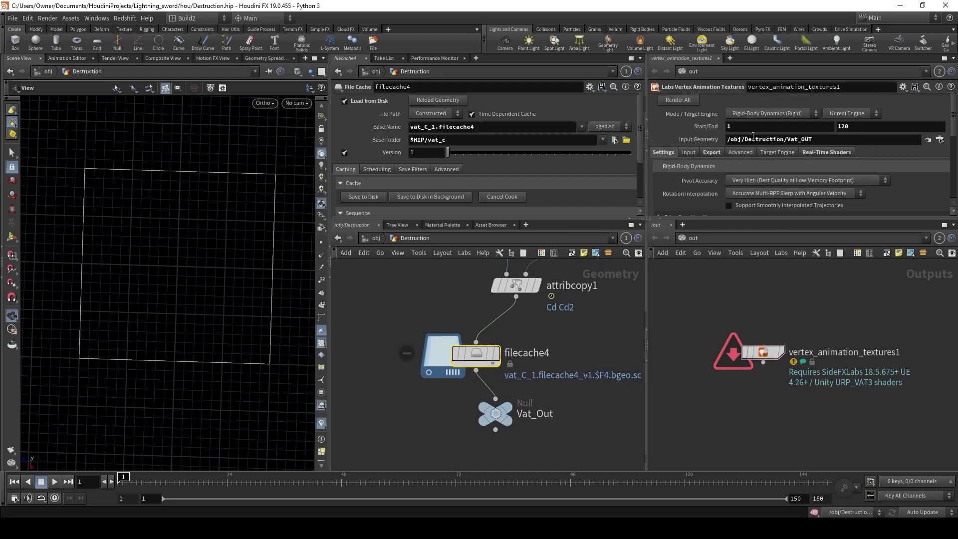
pyautogui.moveTo(503, 409); pyautogui.dragTo(789, 183)
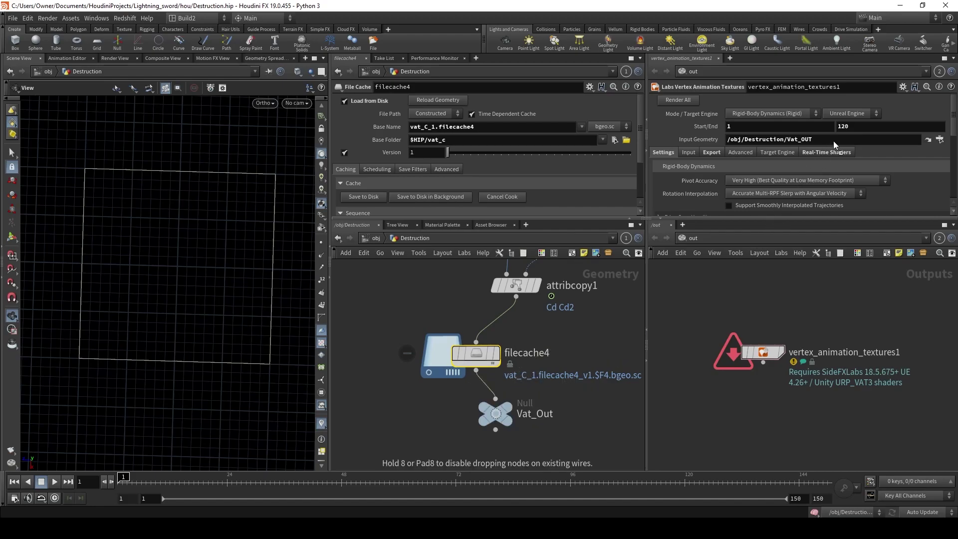
pyautogui.moveTo(822, 148); pyautogui.dragTo(796, 140)
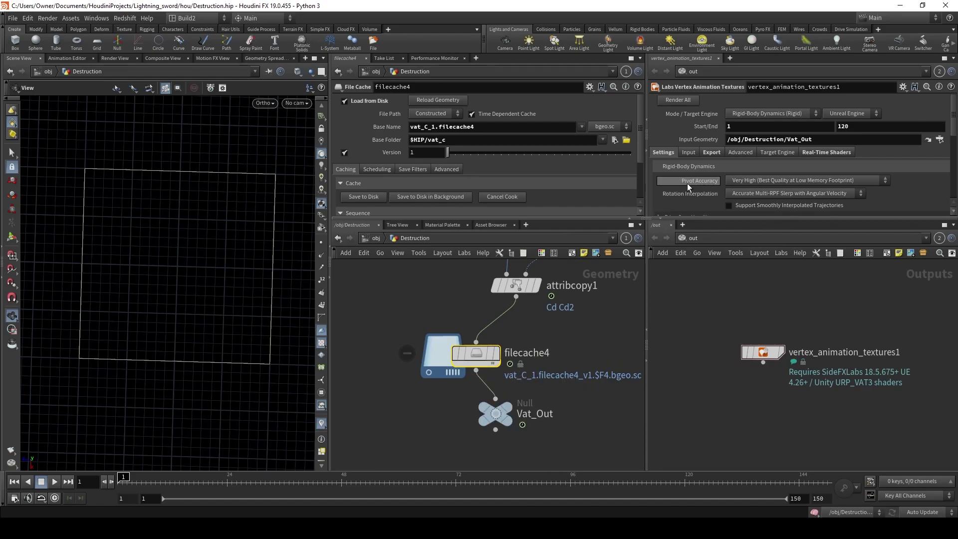
pyautogui.scroll(-5, 687, 183)
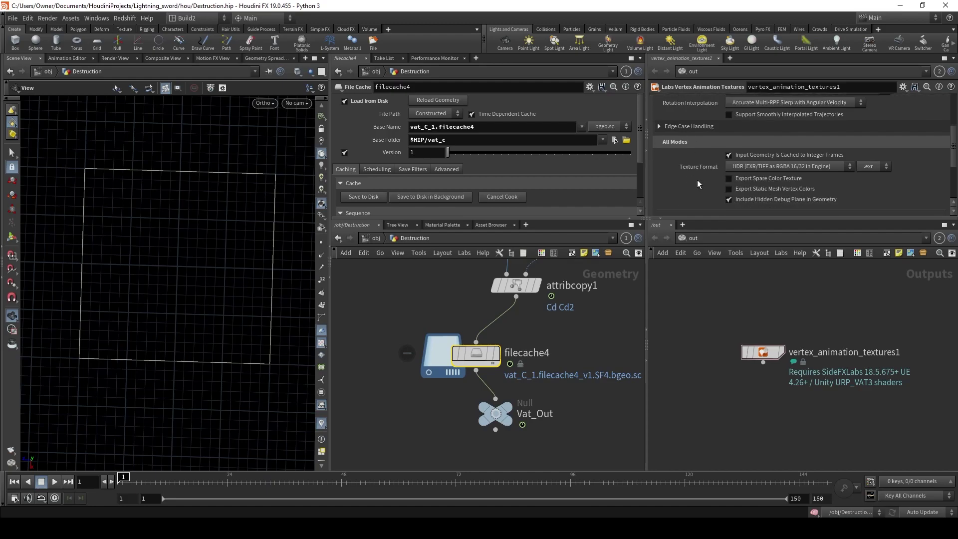
# Step: Enable Export Spare Color Texture and Crop Textures to First Frame Only on vertex_animation_textures1, and render all outputs
pyautogui.click(729, 176)
pyautogui.scroll(4, 720, 187)
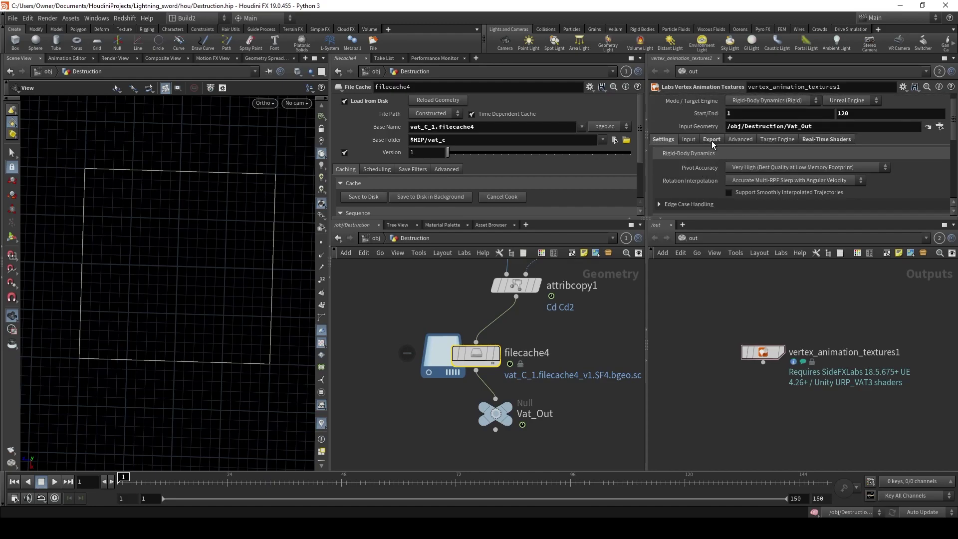
pyautogui.click(704, 139)
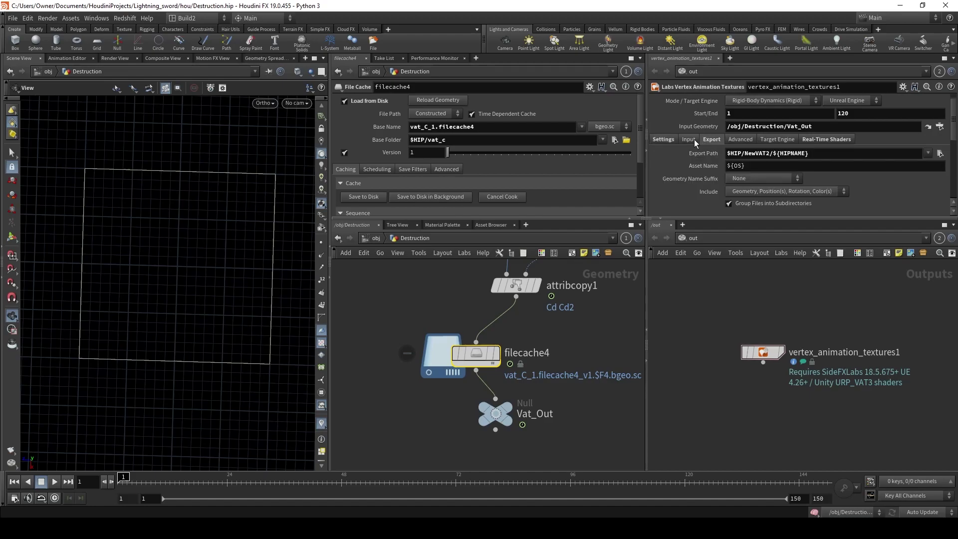
pyautogui.click(738, 139)
pyautogui.scroll(-1, 708, 173)
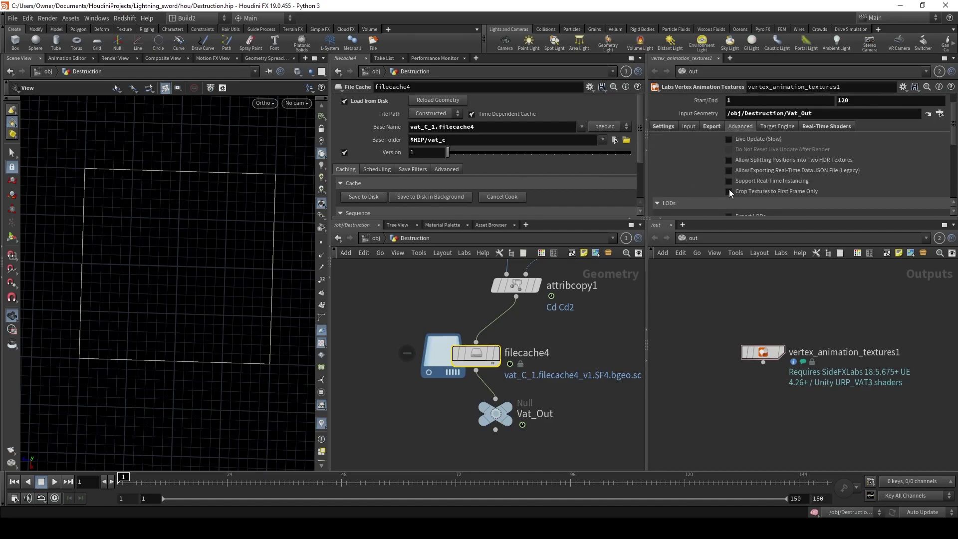
pyautogui.click(730, 192)
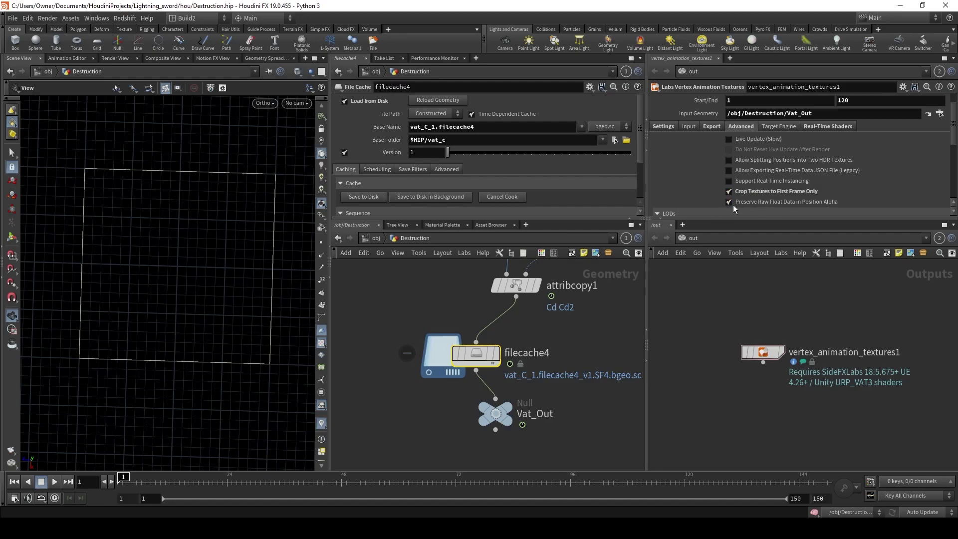
pyautogui.scroll(1, 684, 187)
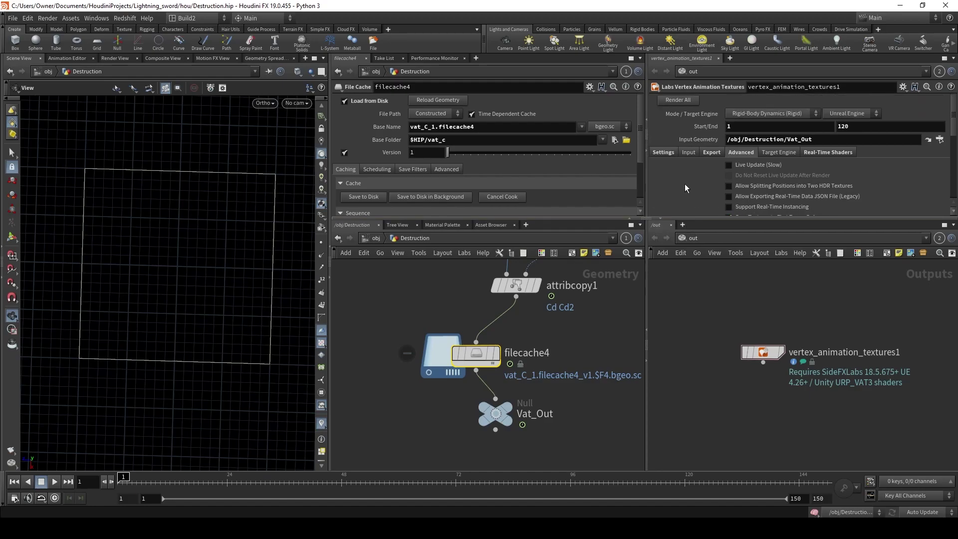
pyautogui.click(689, 99)
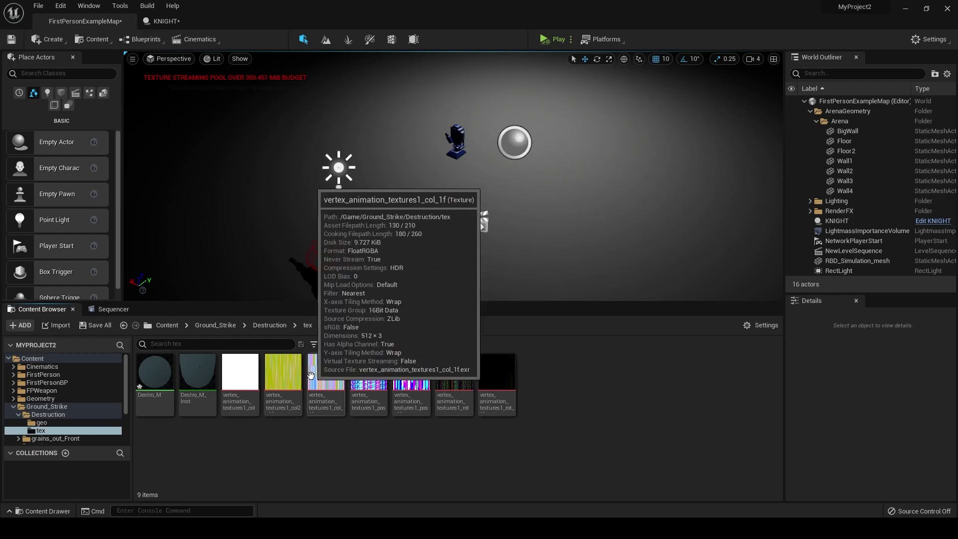
# Step: In Unreal Engine, run Side FX Set VAT HDR Textures on the vertex_animation_textures1 col_1f and col2 textures
pyautogui.click(301, 368)
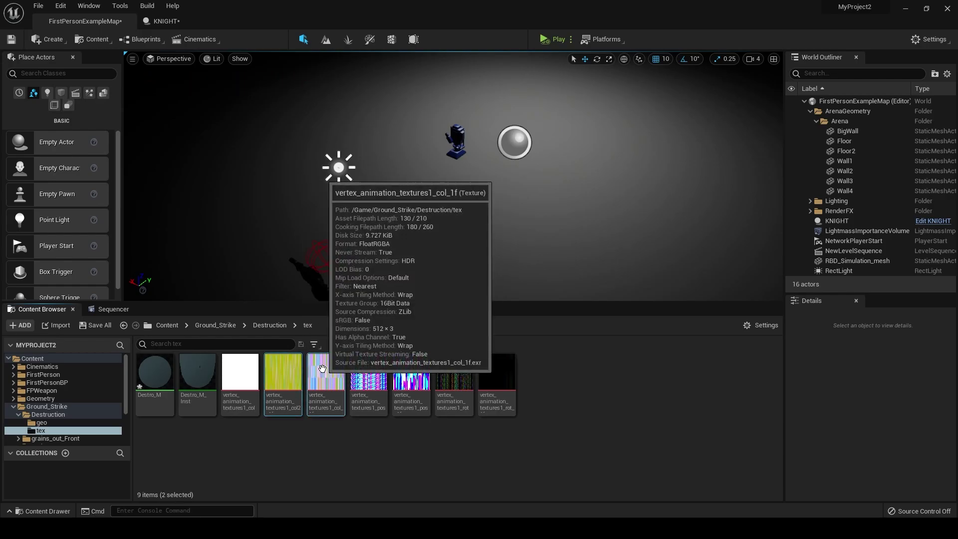
pyautogui.keyDown('ctrl'); pyautogui.click(326, 371); pyautogui.keyUp('ctrl')
pyautogui.rightClick(325, 372)
pyautogui.moveTo(448, 231)
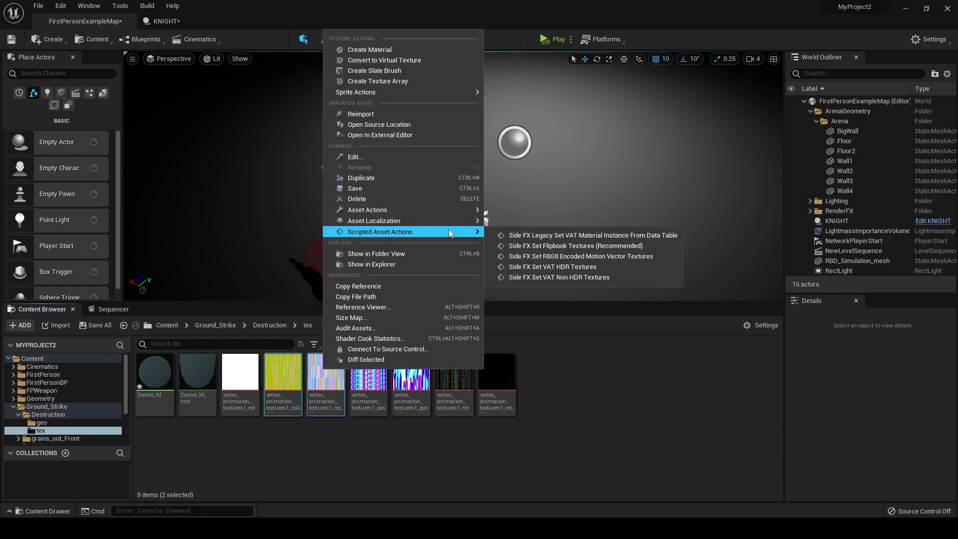
pyautogui.click(553, 267)
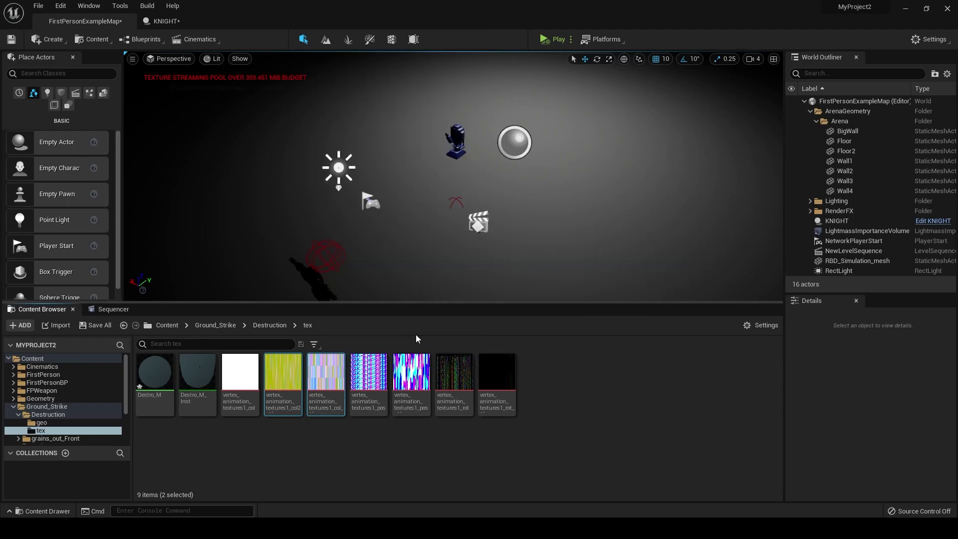
# Step: Open the Destro_M material and add a TextureCoordinate node with coordinate index 1 in an empty graph area
pyautogui.doubleClick(152, 368)
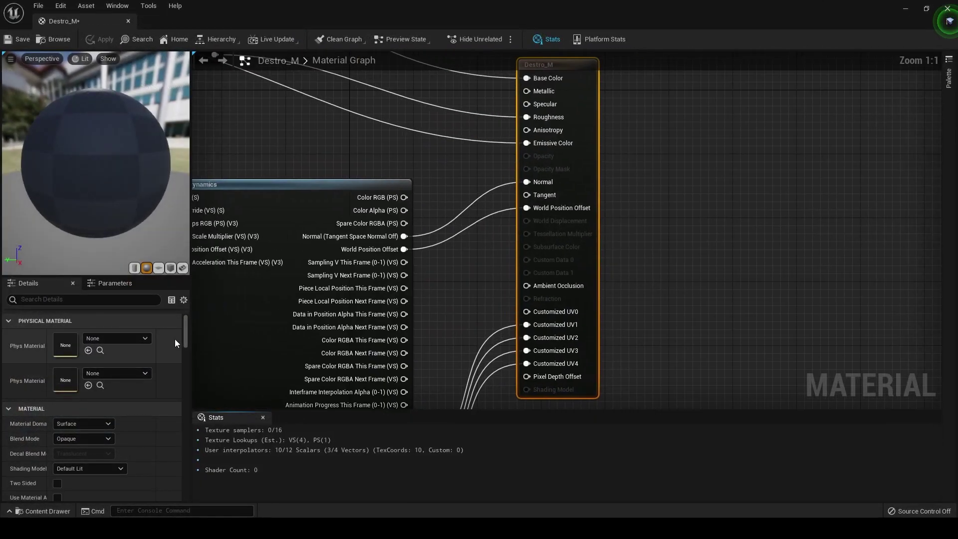
pyautogui.moveTo(455, 128); pyautogui.dragTo(578, 227, button='right')
pyautogui.rightClick(429, 259)
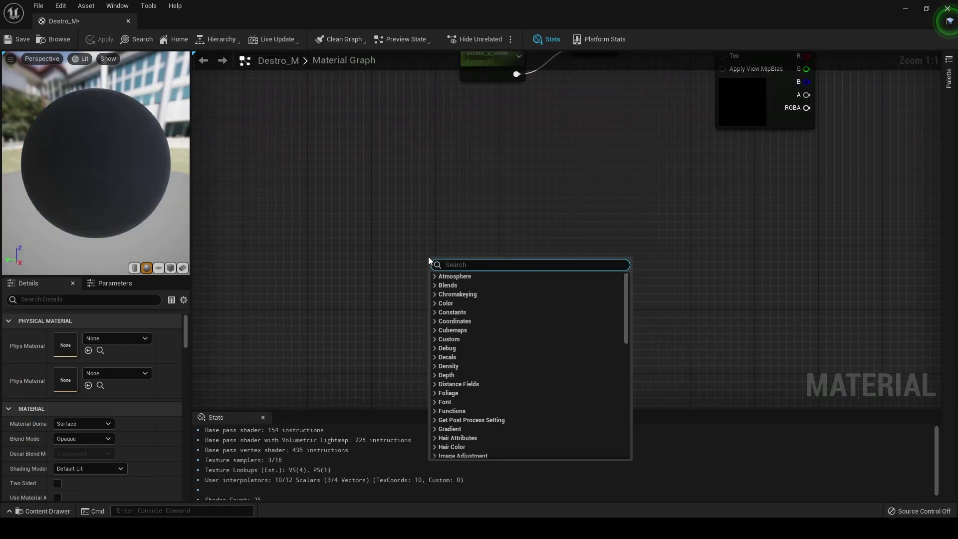
pyautogui.write('tex')
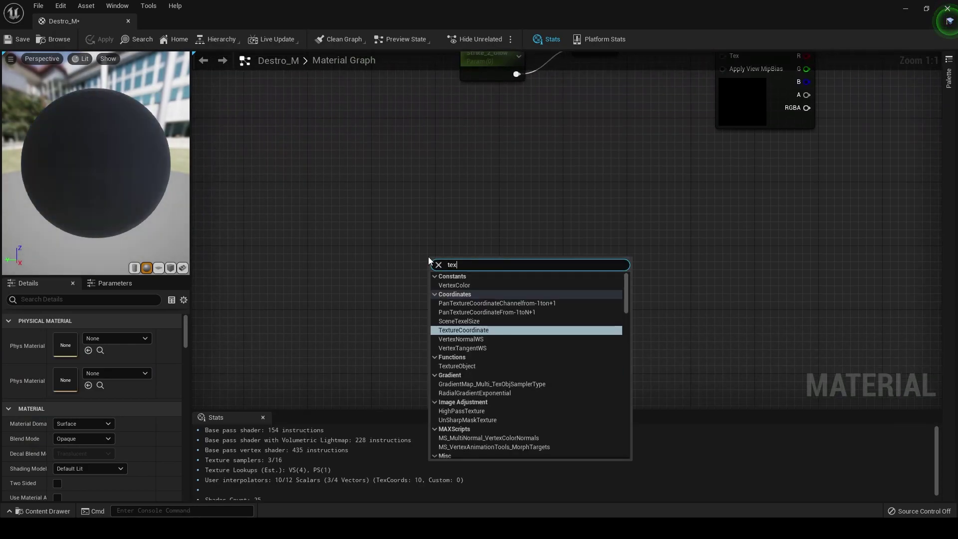
pyautogui.press('Return')
pyautogui.click(97, 336)
pyautogui.write('1')
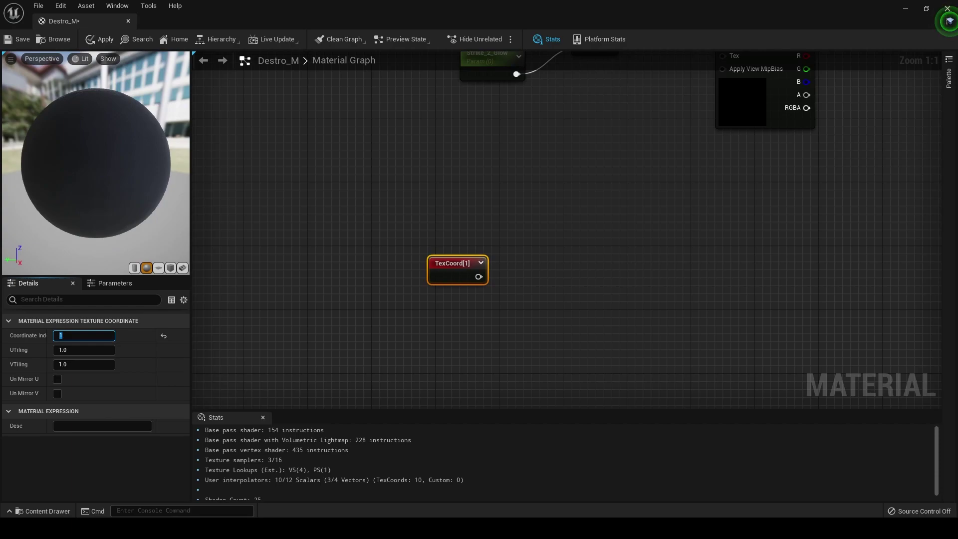
# Step: Add a ComponentMask node beside TexCoord[1] and leave only its R channel enabled
pyautogui.rightClick(513, 271)
pyautogui.write('compo')
pyautogui.press('Return')
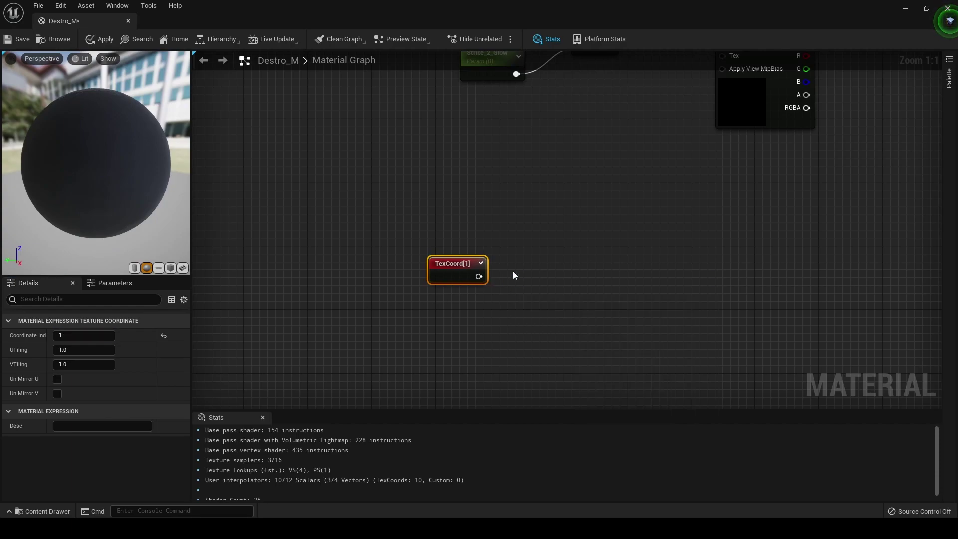
pyautogui.moveTo(480, 281); pyautogui.dragTo(521, 293)
pyautogui.press('Escape')
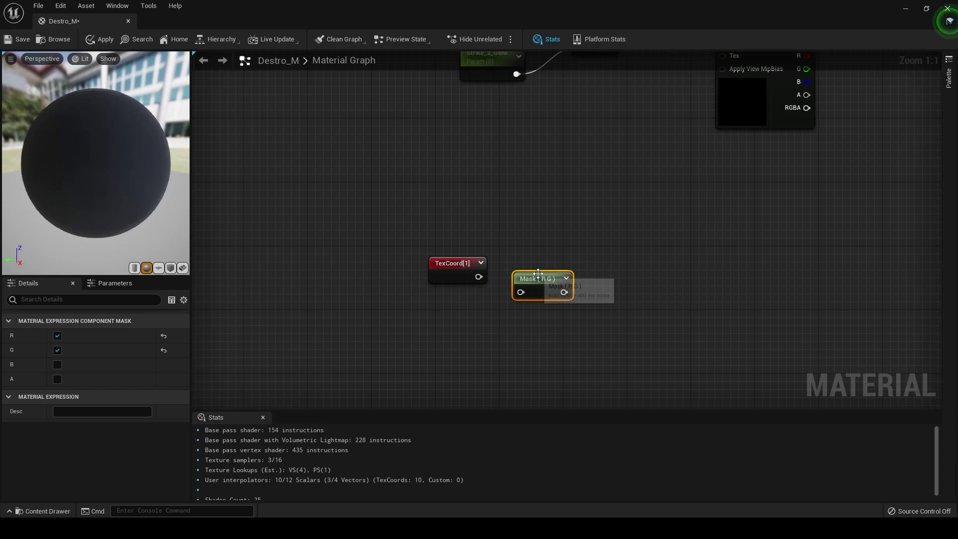
pyautogui.moveTo(539, 277); pyautogui.dragTo(530, 252)
pyautogui.click(56, 349)
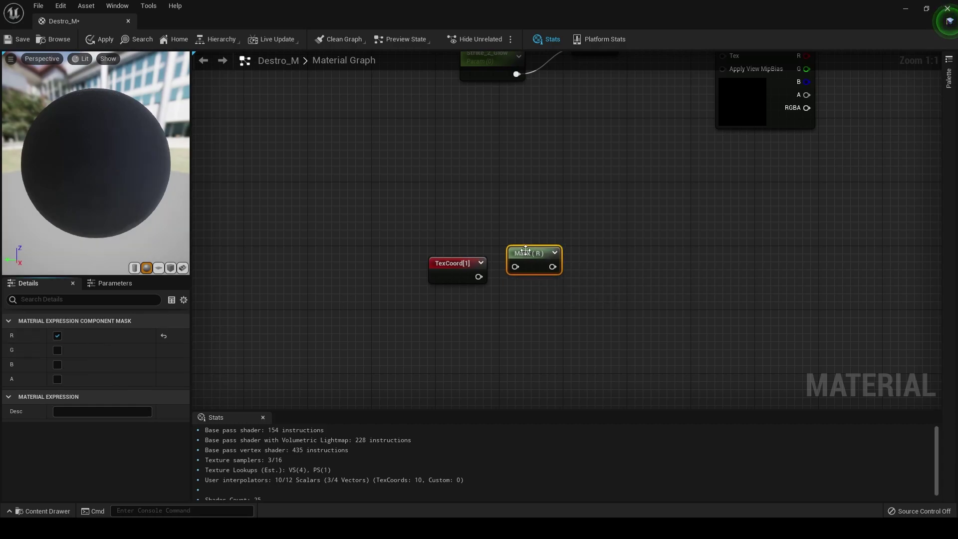
# Step: Duplicate the R mask as a G-only mask, and connect TexCoord[1] to both masks
pyautogui.hotkey('ctrl', 'd')
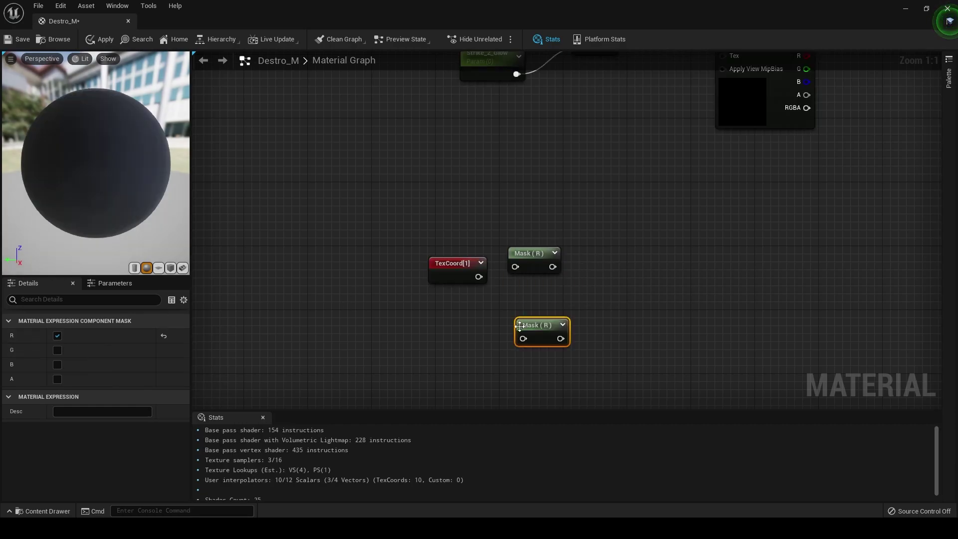
pyautogui.click(57, 365)
pyautogui.moveTo(479, 277); pyautogui.dragTo(515, 266)
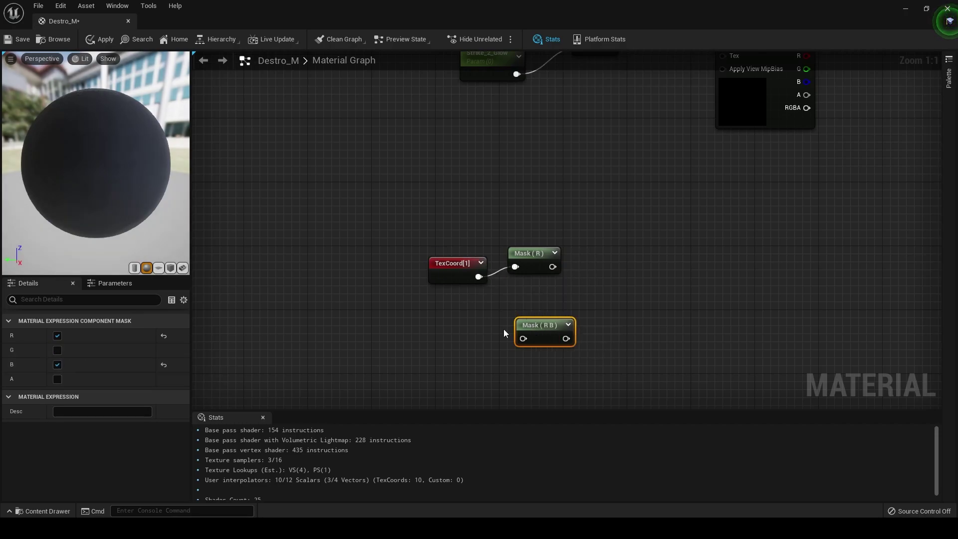
pyautogui.click(57, 336)
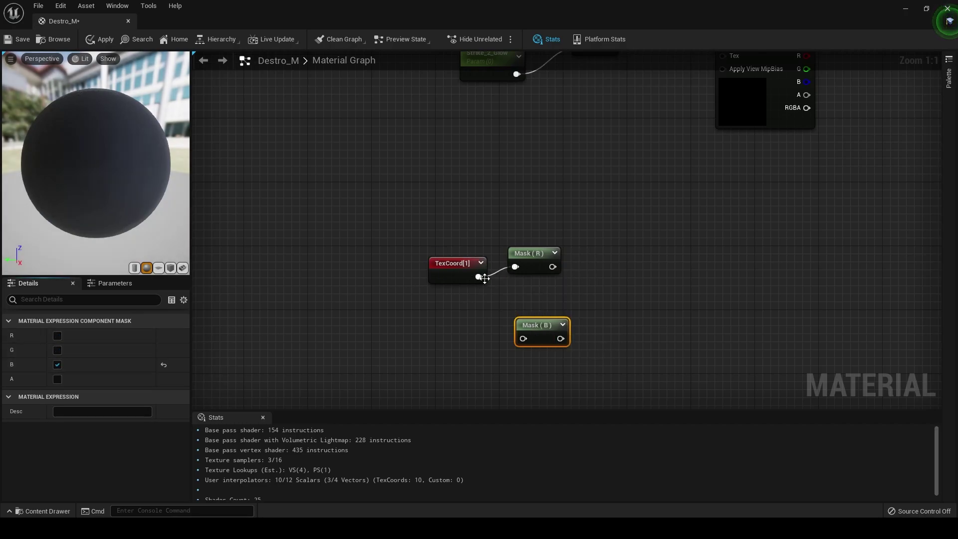
pyautogui.click(56, 350)
pyautogui.click(57, 365)
pyautogui.moveTo(479, 276); pyautogui.dragTo(557, 313)
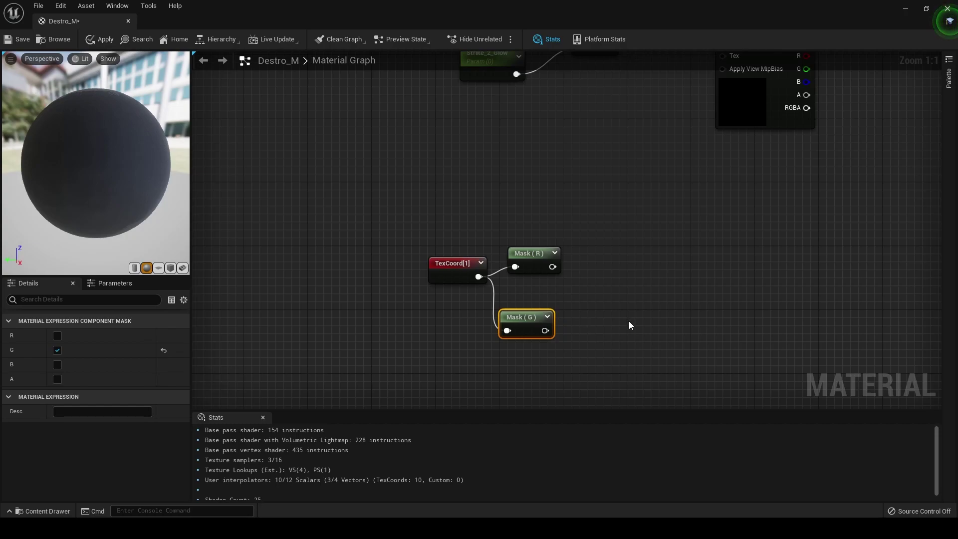
# Step: Add a Multiply node fed by the G mask and set its Const B to 120
pyautogui.click(586, 322)
pyautogui.moveTo(545, 331); pyautogui.dragTo(593, 341)
pyautogui.click(84, 350)
pyautogui.write('120')
pyautogui.press('Return')
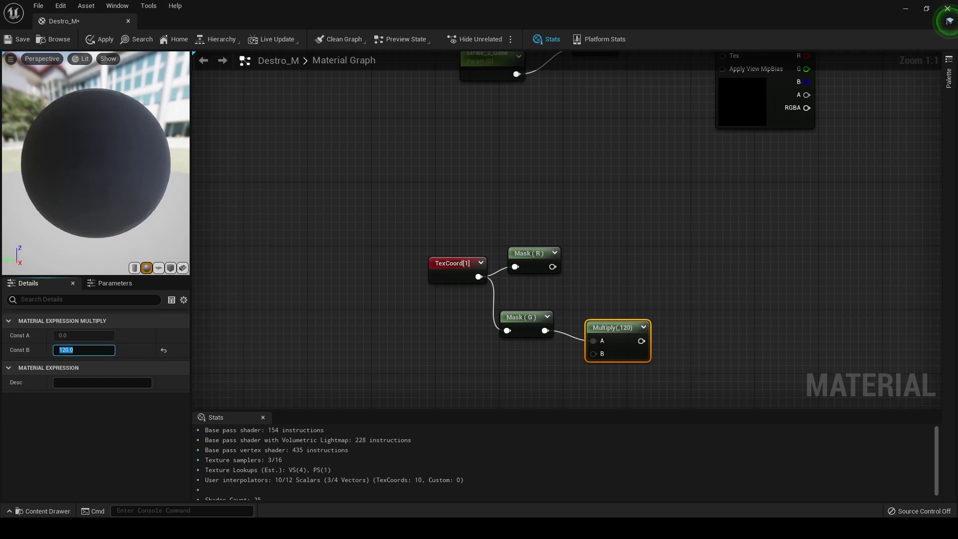
# Step: Add an AppendVector node, wiring the R mask into A and the Multiply result into B
pyautogui.rightClick(682, 285)
pyautogui.write('append')
pyautogui.press('Return')
pyautogui.moveTo(552, 266); pyautogui.dragTo(690, 302)
pyautogui.moveTo(642, 340); pyautogui.dragTo(689, 315)
pyautogui.moveTo(629, 350); pyautogui.dragTo(623, 331)
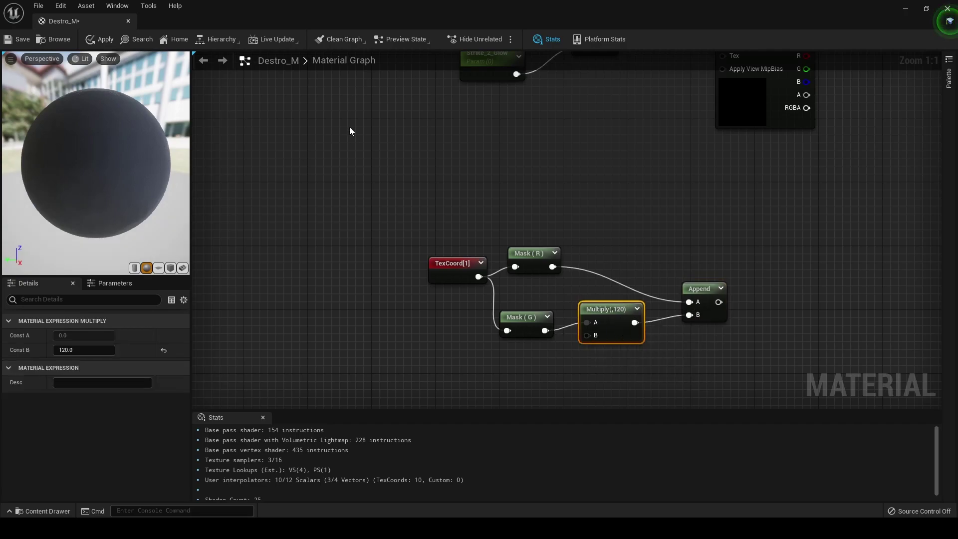
# Step: Bring the col_1f and col2 textures into the Destro_M graph as Texture Sample nodes near the Append node
pyautogui.moveTo(725, 278); pyautogui.dragTo(519, 213, button='right')
pyautogui.moveTo(268, 28); pyautogui.dragTo(330, 75)
pyautogui.moveTo(325, 372); pyautogui.dragTo(466, 198)
pyautogui.moveTo(283, 372); pyautogui.dragTo(405, 151)
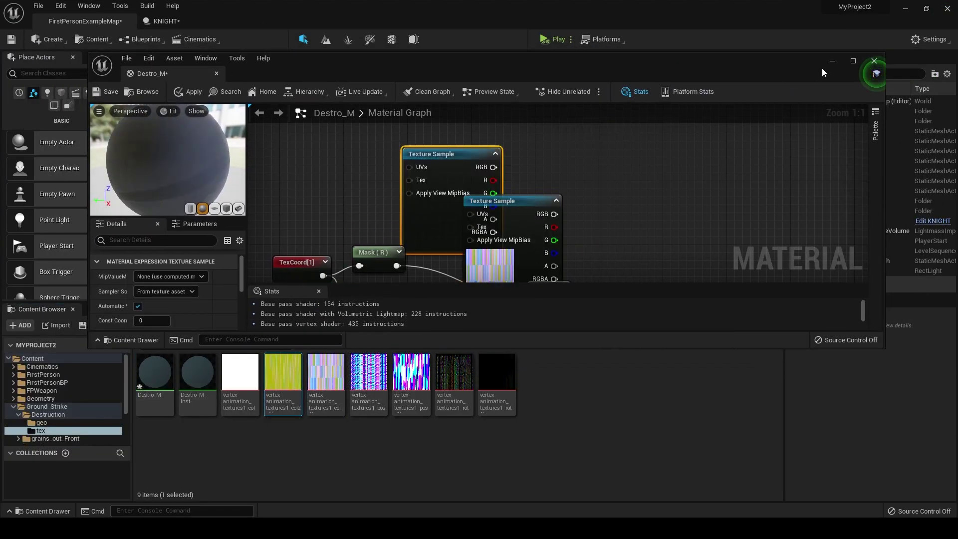
pyautogui.click(852, 61)
pyautogui.moveTo(434, 201); pyautogui.dragTo(468, 353)
pyautogui.moveTo(384, 189); pyautogui.dragTo(541, 200)
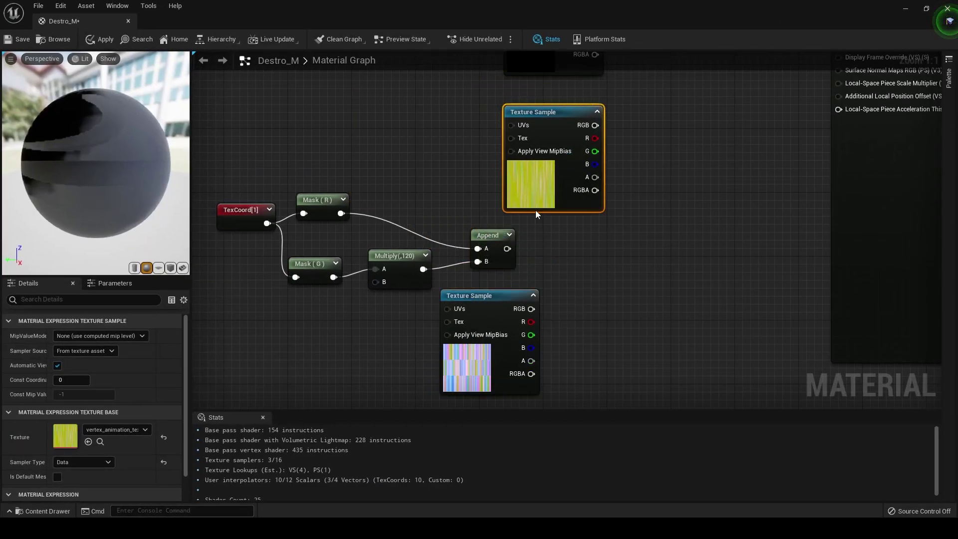
# Step: Connect the Append output to the UVs of both Texture Samples, stacking the col_1f sample above the col2 sample
pyautogui.moveTo(469, 366); pyautogui.dragTo(434, 177)
pyautogui.moveTo(551, 175); pyautogui.dragTo(536, 341)
pyautogui.moveTo(444, 318); pyautogui.dragTo(369, 277, button='right')
pyautogui.moveTo(433, 245); pyautogui.dragTo(488, 222)
pyautogui.moveTo(430, 207); pyautogui.dragTo(485, 234)
pyautogui.moveTo(382, 145); pyautogui.dragTo(509, 174)
pyautogui.moveTo(431, 206); pyautogui.dragTo(468, 115)
pyautogui.moveTo(314, 299); pyautogui.dragTo(464, 295, button='right')
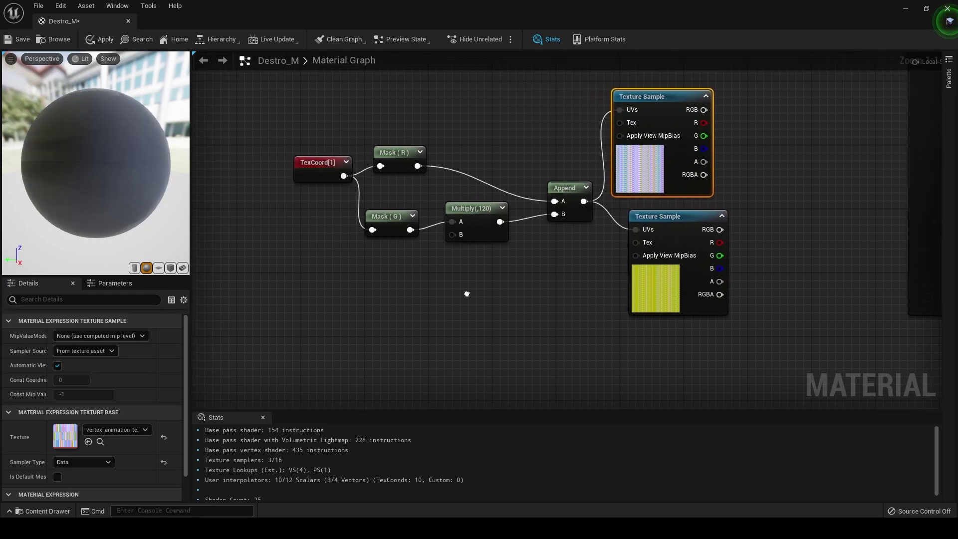
# Step: Move the whole TexCoord, mask, Multiply, Append and Texture Sample group further left in the graph
pyautogui.scroll(-2, 464, 295)
pyautogui.moveTo(299, 171); pyautogui.dragTo(588, 331)
pyautogui.moveTo(600, 276); pyautogui.dragTo(815, 272, button='right')
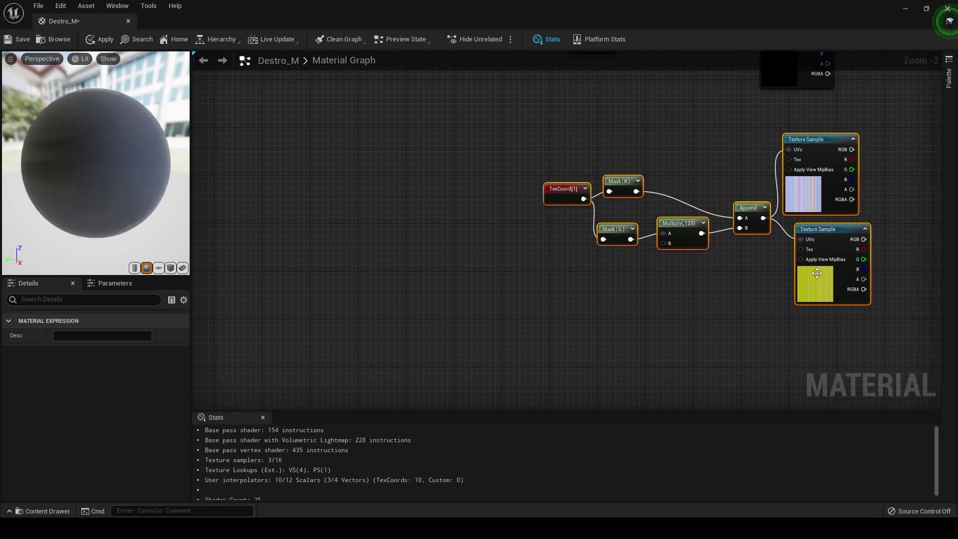
pyautogui.moveTo(815, 272); pyautogui.dragTo(486, 290)
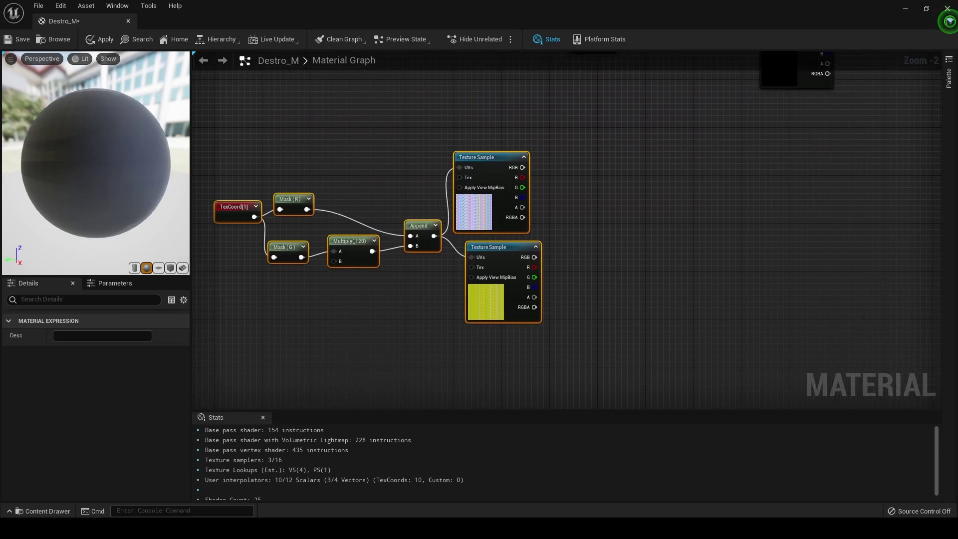
# Step: Add two AppendVector nodes, one beside each Texture Sample
pyautogui.scroll(2, 524, 212)
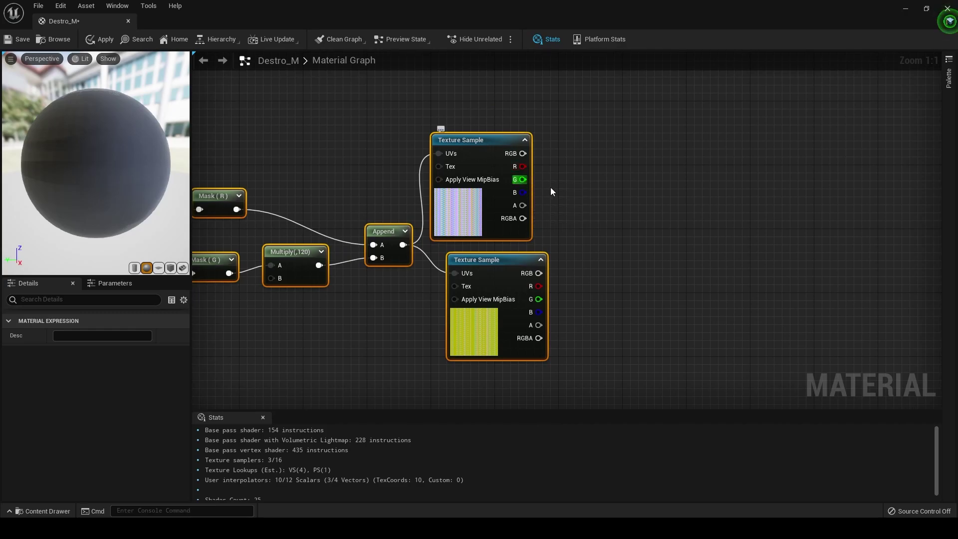
pyautogui.rightClick(558, 169)
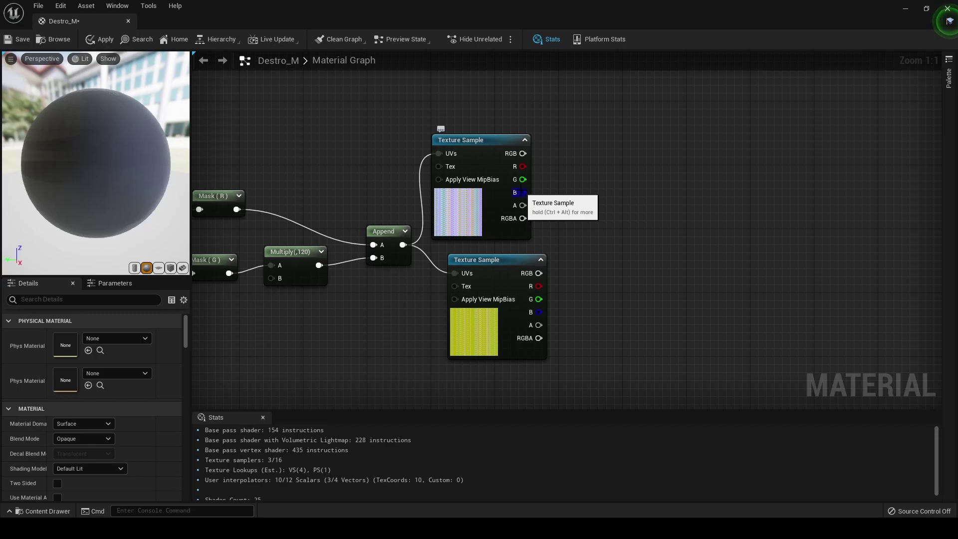
pyautogui.rightClick(552, 169)
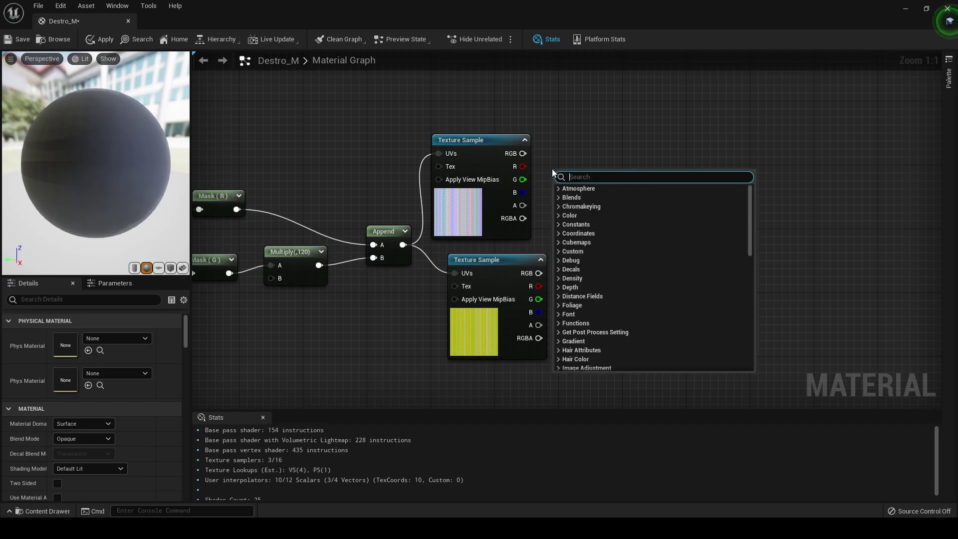
pyautogui.write('append')
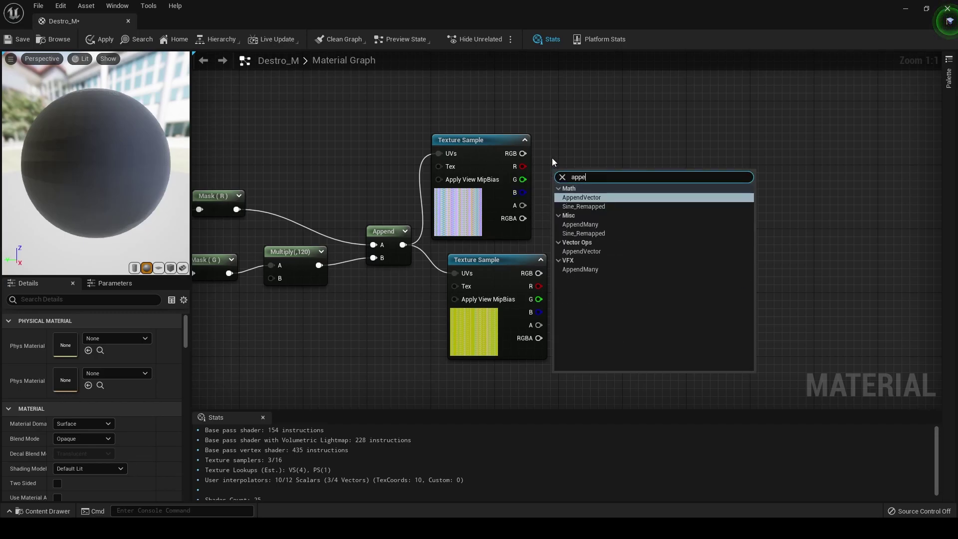
pyautogui.press('Return')
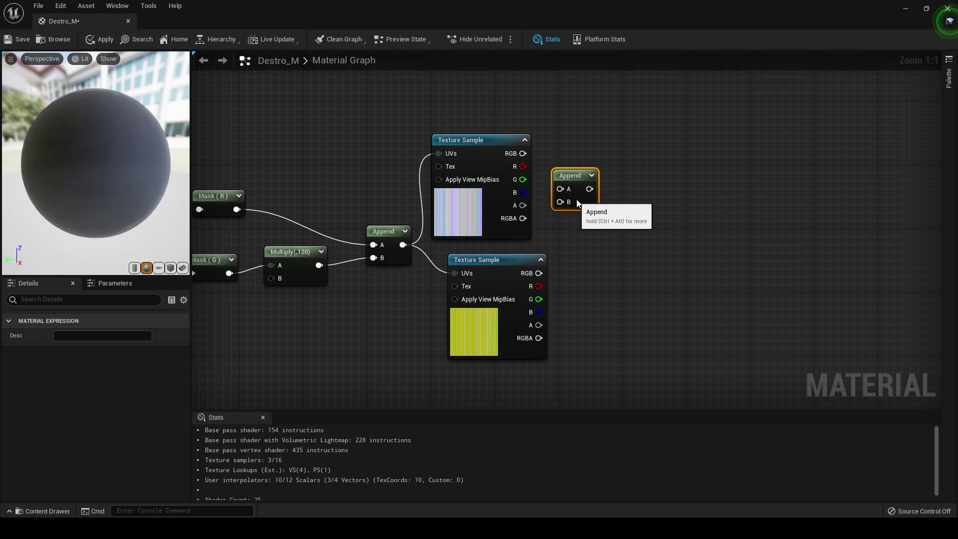
pyautogui.moveTo(576, 207); pyautogui.dragTo(591, 180)
pyautogui.hotkey('ctrl', 'w')
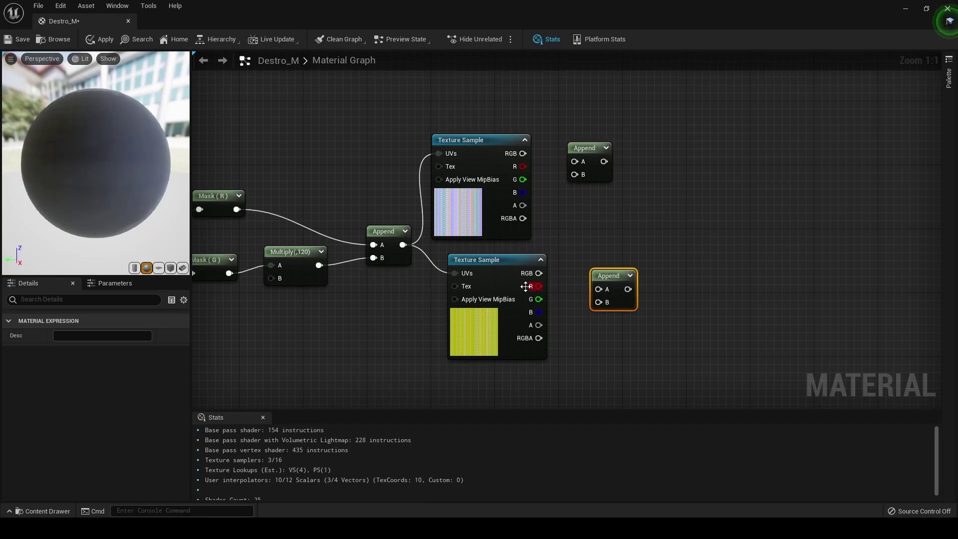
# Step: Wire each Texture Sample's R and G outputs into its Append node's A and B inputs, placing the Append nodes close by
pyautogui.moveTo(537, 287); pyautogui.dragTo(598, 289)
pyautogui.moveTo(539, 299); pyautogui.dragTo(599, 302)
pyautogui.moveTo(523, 166); pyautogui.dragTo(575, 175)
pyautogui.moveTo(604, 276); pyautogui.dragTo(564, 260)
pyautogui.moveTo(598, 176); pyautogui.dragTo(566, 176)
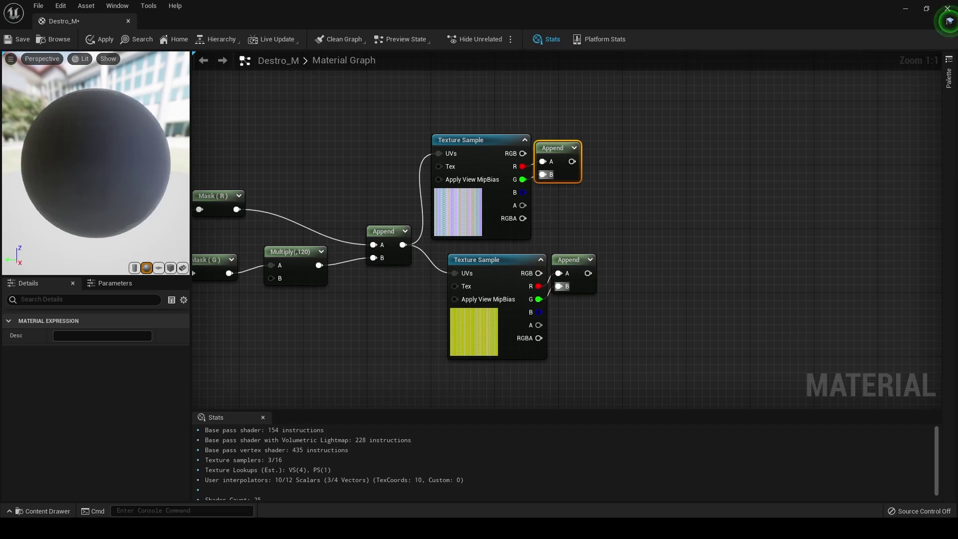
# Step: Add a Texture Object node between the two Append nodes and assign it the Depth render target
pyautogui.rightClick(607, 213)
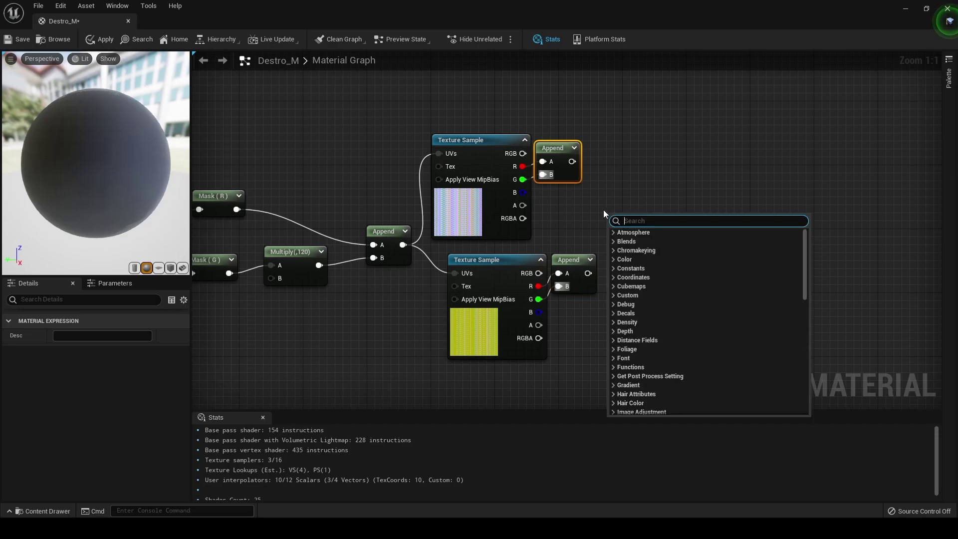
pyautogui.write('texture')
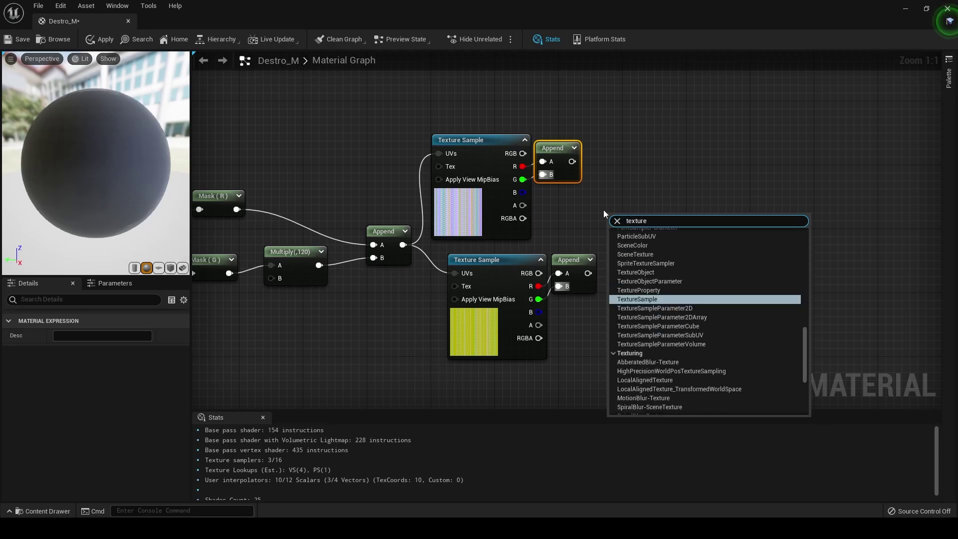
pyautogui.write(' o')
pyautogui.press('Up')
pyautogui.press('Up')
pyautogui.press('Return')
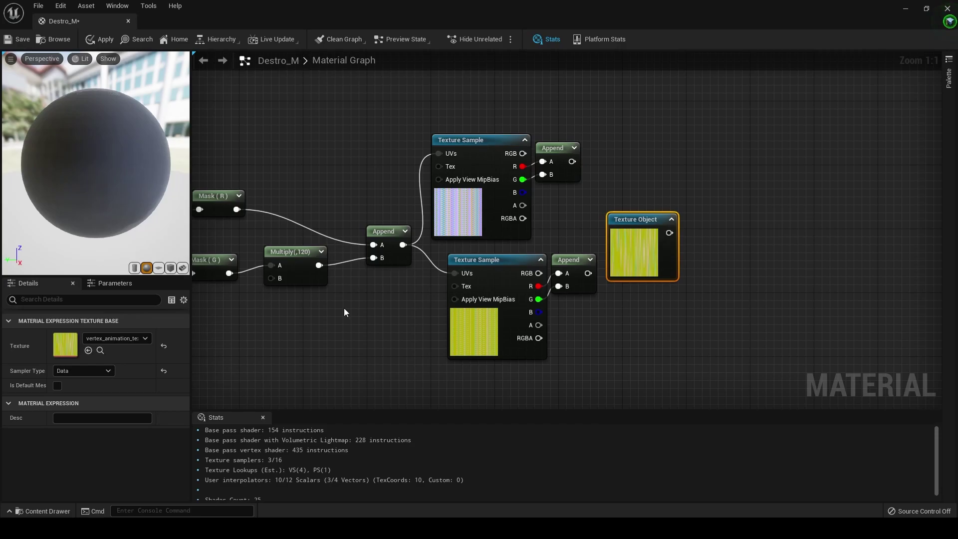
pyautogui.click(119, 342)
pyautogui.write('depth')
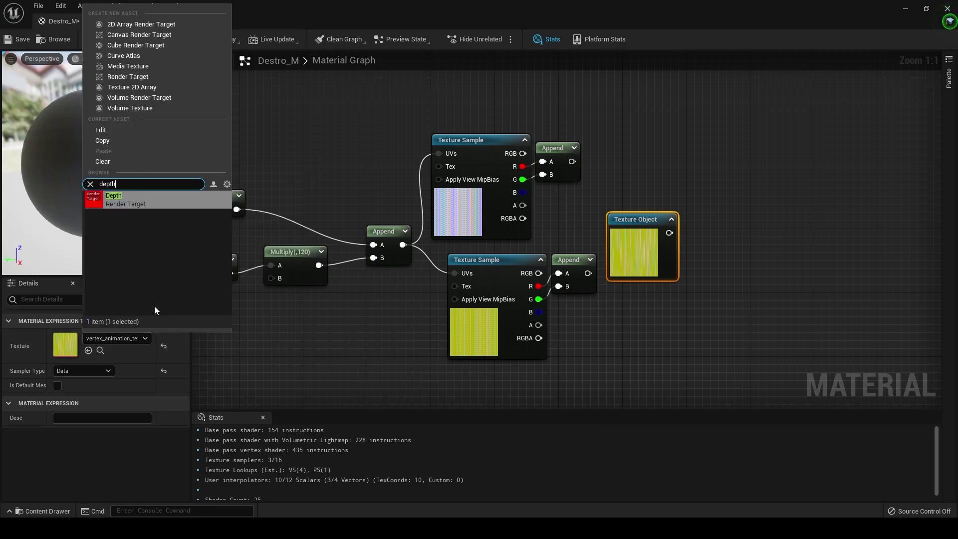
pyautogui.press('Return')
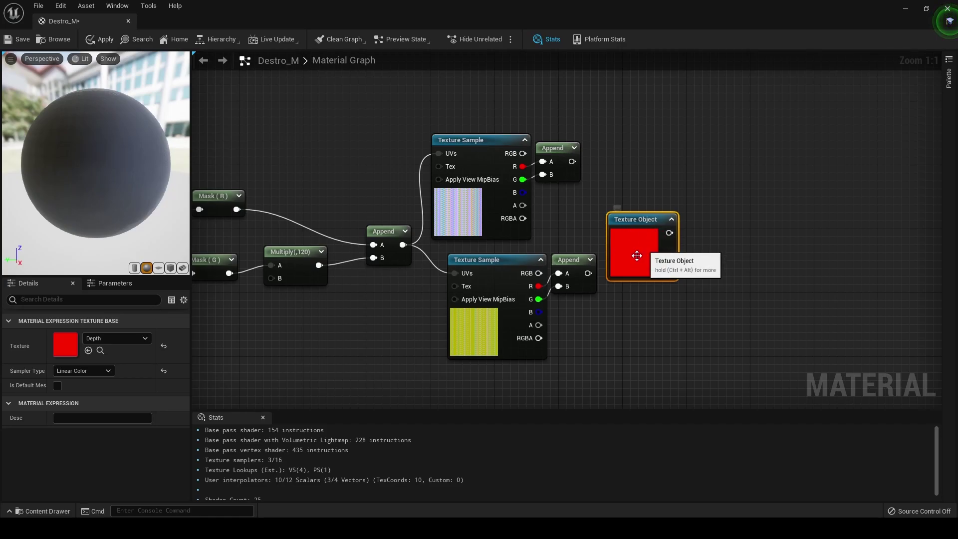
# Step: Paste two Texture Samples beside the Texture Object, feeding their Tex inputs from it and their UVs from the two Append nodes
pyautogui.moveTo(582, 291); pyautogui.dragTo(604, 305)
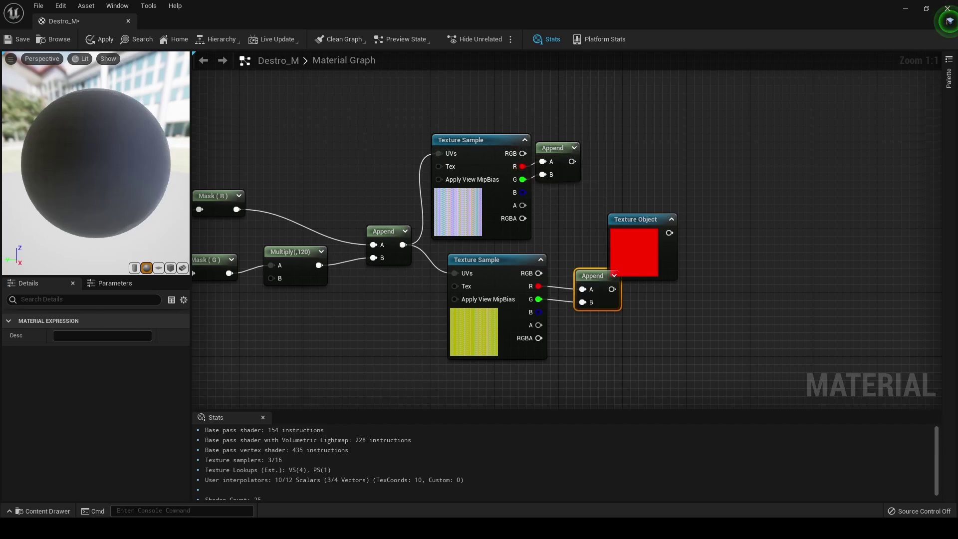
pyautogui.moveTo(648, 250); pyautogui.dragTo(628, 227)
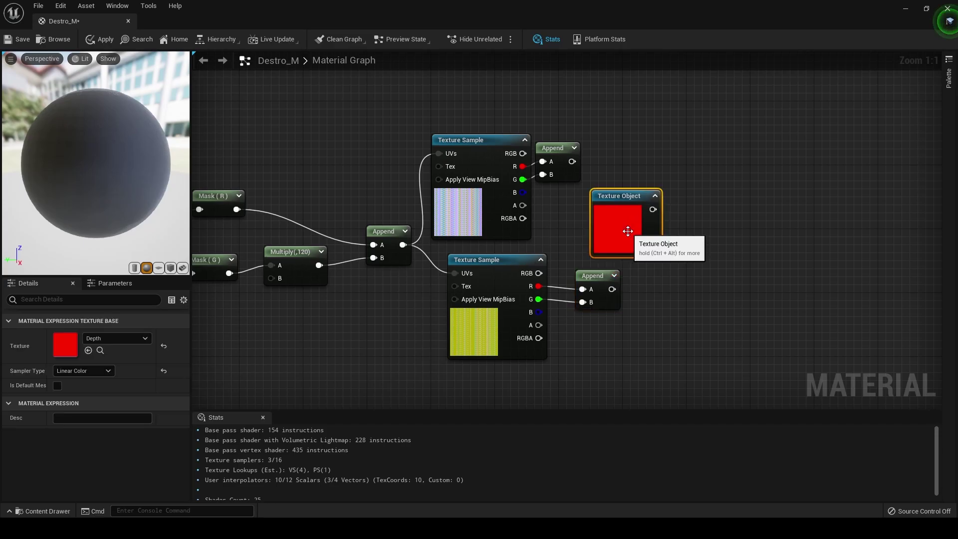
pyautogui.hotkey('ctrl', 'v')
pyautogui.moveTo(701, 230); pyautogui.dragTo(686, 150)
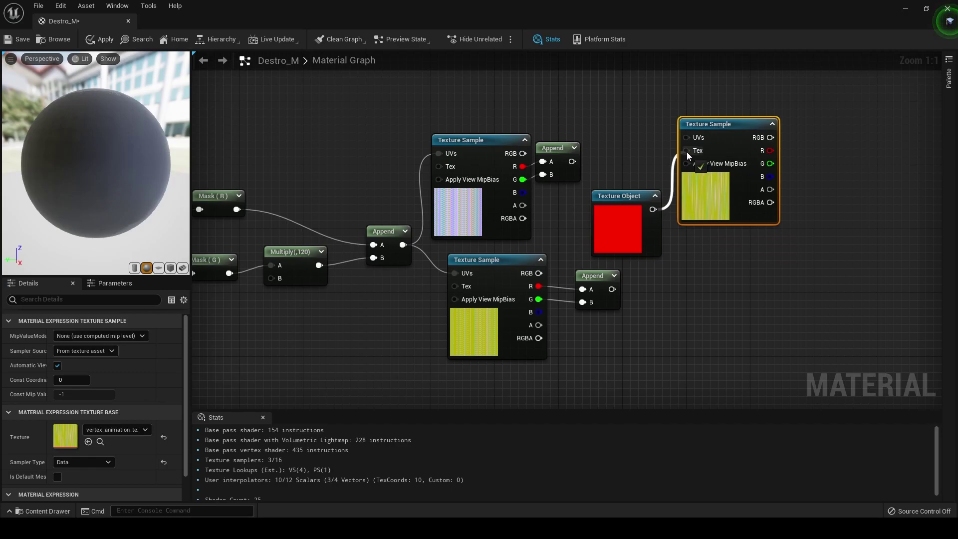
pyautogui.moveTo(721, 291); pyautogui.dragTo(684, 263, button='right')
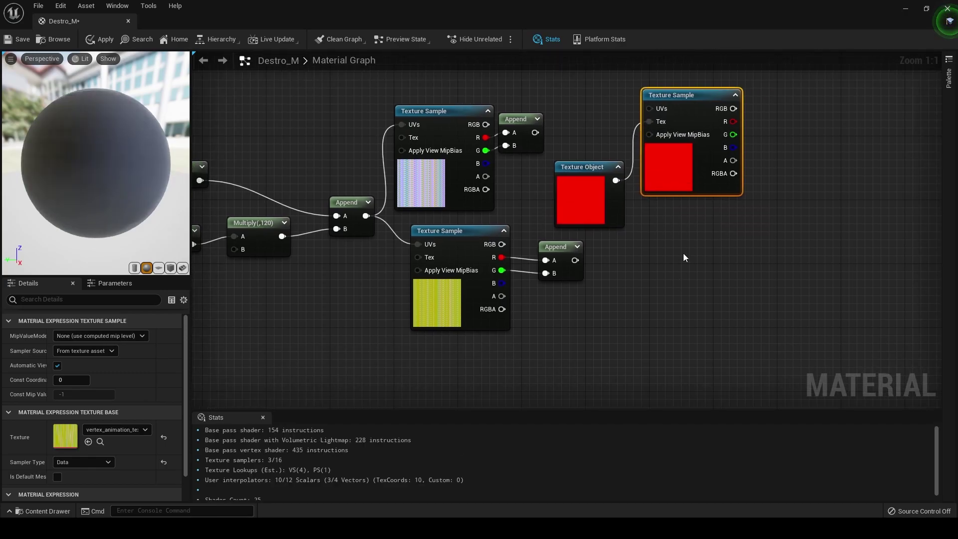
pyautogui.hotkey('ctrl', 'v')
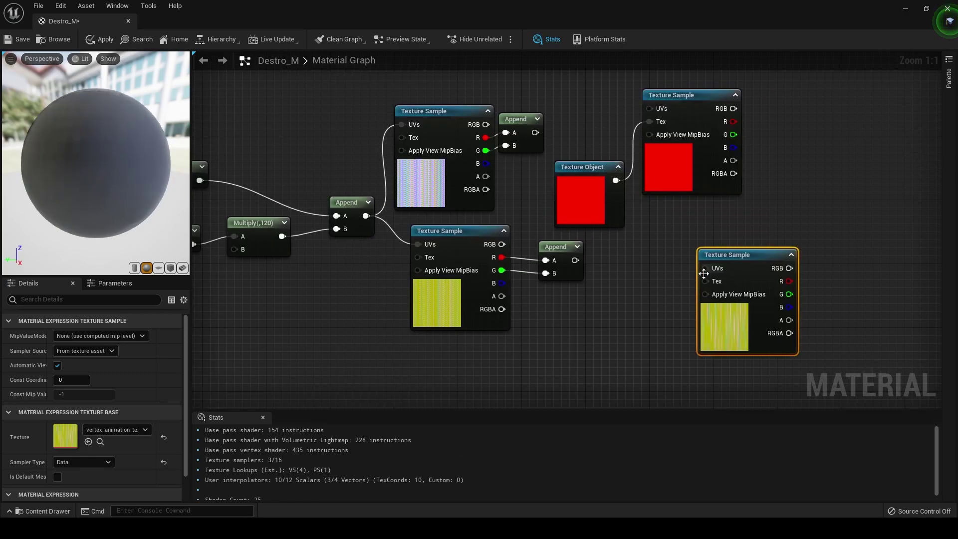
pyautogui.moveTo(705, 281); pyautogui.dragTo(615, 180)
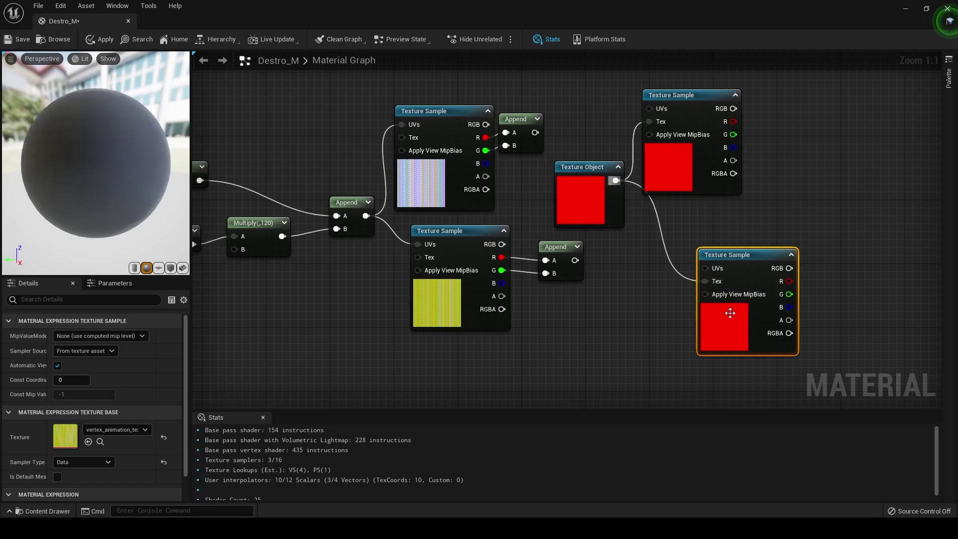
pyautogui.moveTo(729, 310); pyautogui.dragTo(705, 282)
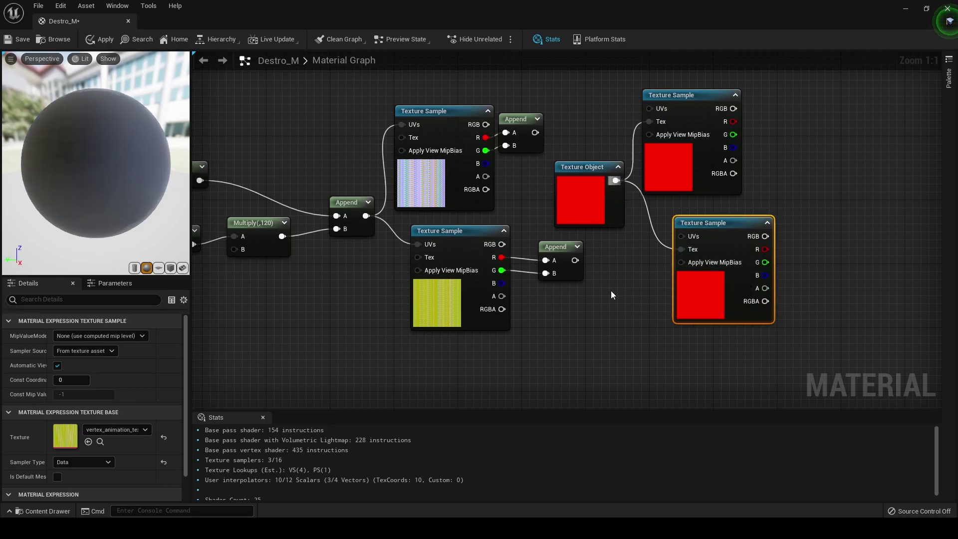
pyautogui.moveTo(574, 260); pyautogui.dragTo(682, 237)
pyautogui.moveTo(535, 132); pyautogui.dragTo(649, 108)
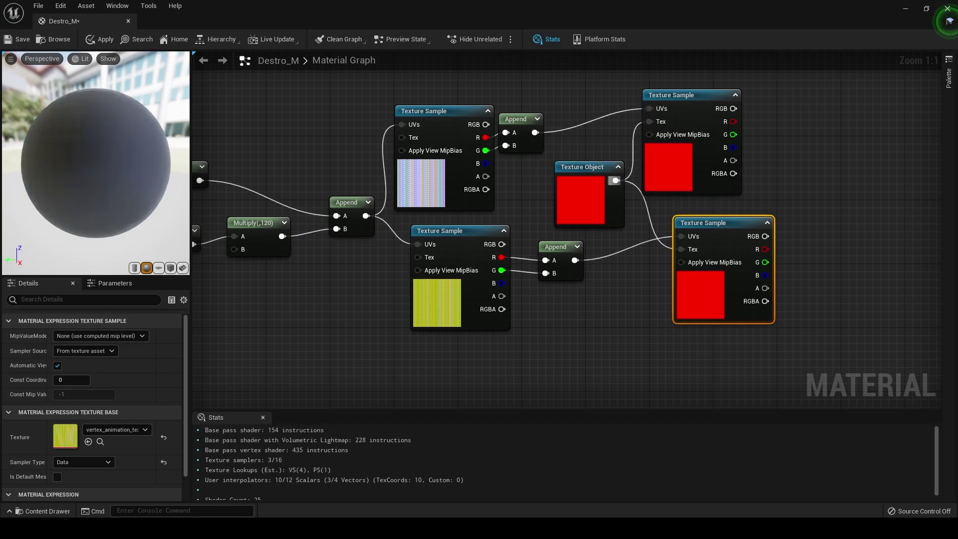
# Step: Add a LinearInterpolate node and connect the R outputs of the upper and lower Depth samples to its A and B inputs
pyautogui.moveTo(626, 330); pyautogui.dragTo(414, 346, button='right')
pyautogui.rightClick(570, 190)
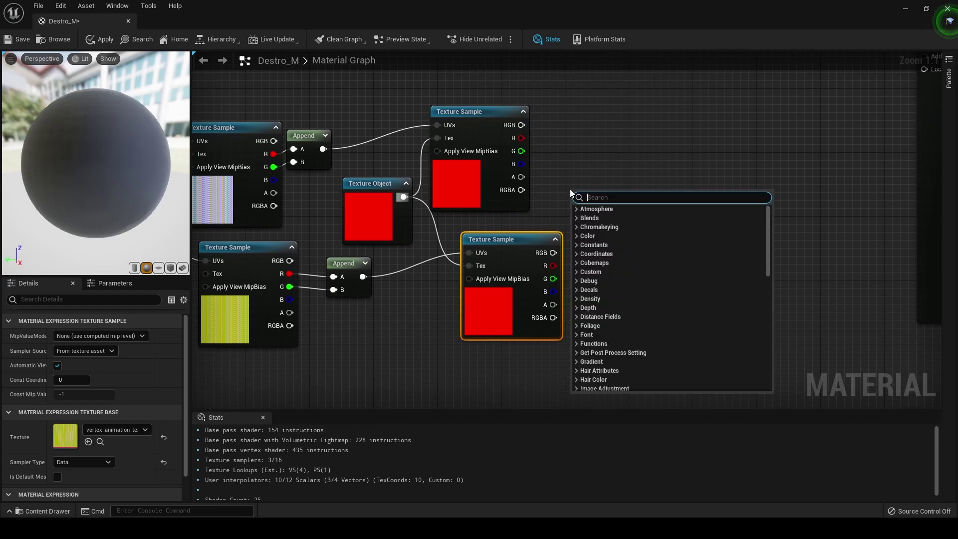
pyautogui.write('lerp')
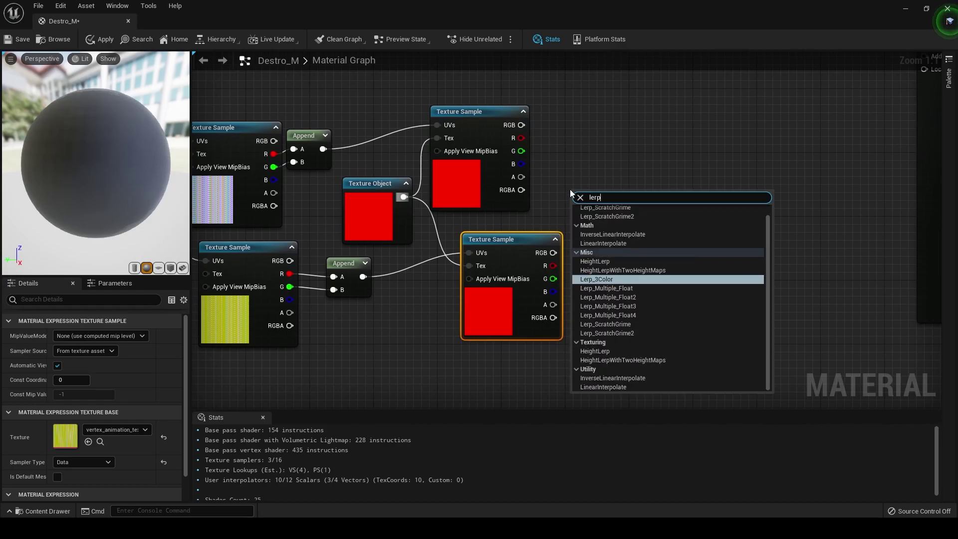
pyautogui.press('Up')
pyautogui.press('Up')
pyautogui.press('Up')
pyautogui.press('Up')
pyautogui.press('Return')
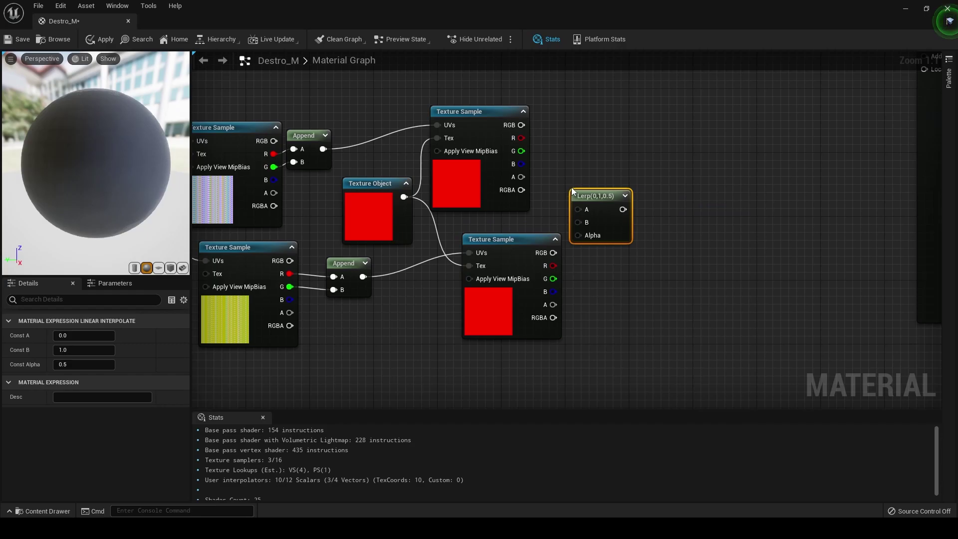
pyautogui.moveTo(572, 191); pyautogui.dragTo(600, 171)
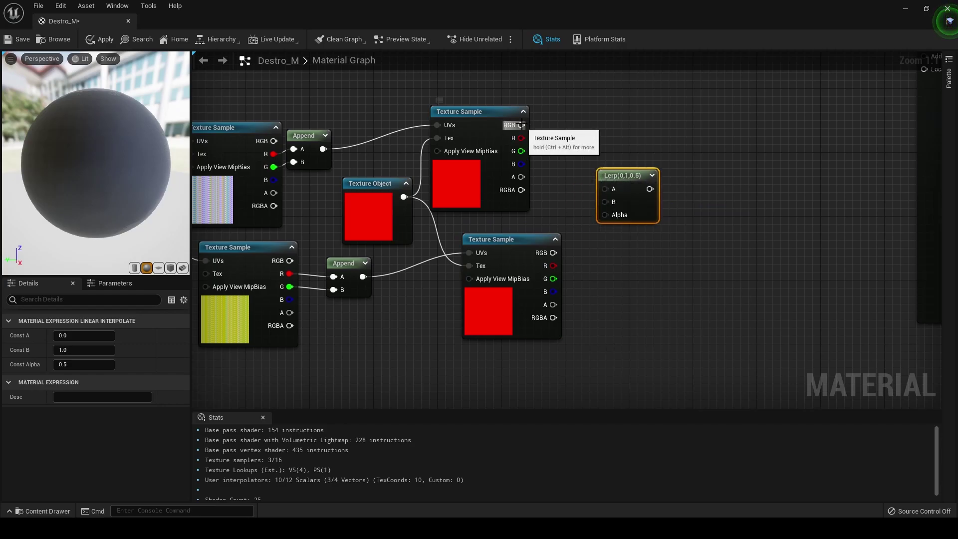
pyautogui.moveTo(522, 137); pyautogui.dragTo(605, 189)
pyautogui.moveTo(553, 266); pyautogui.dragTo(613, 203)
# Step: Add a Subtract node with the col2 sample's B output in A and the col_1f sample's B output in B
pyautogui.moveTo(571, 186); pyautogui.dragTo(382, 195, button='right')
pyautogui.moveTo(442, 250); pyautogui.dragTo(741, 165, button='right')
pyautogui.click(328, 232)
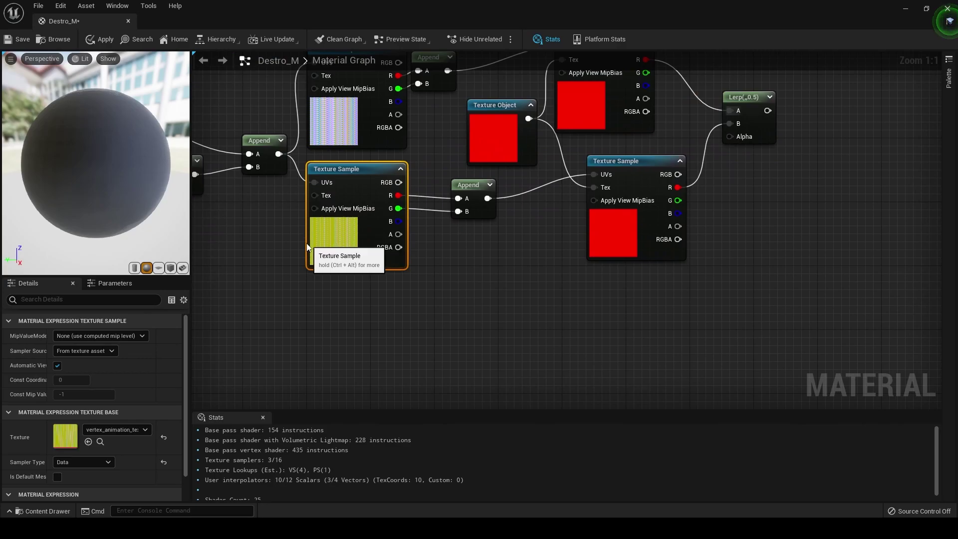
pyautogui.moveTo(346, 277); pyautogui.dragTo(379, 253, button='right')
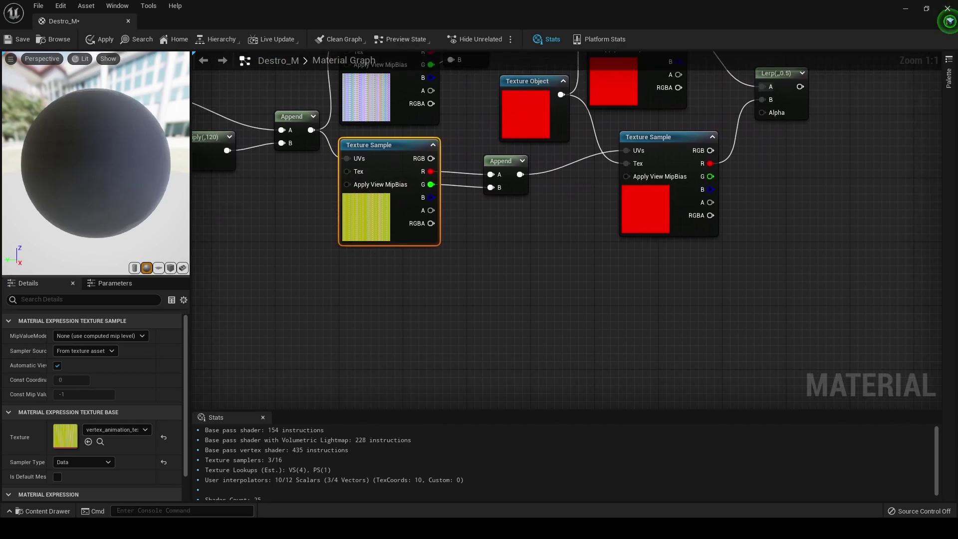
pyautogui.rightClick(508, 289)
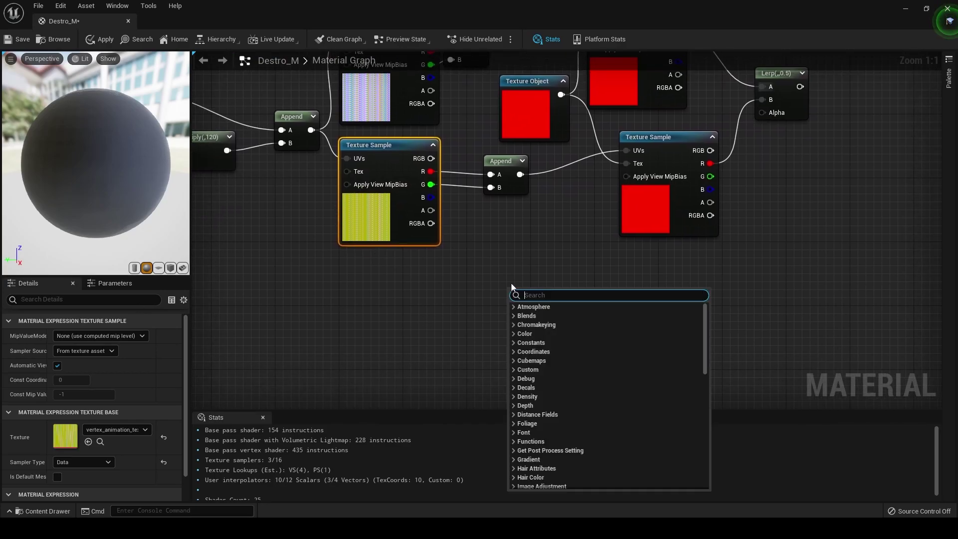
pyautogui.write('subtract')
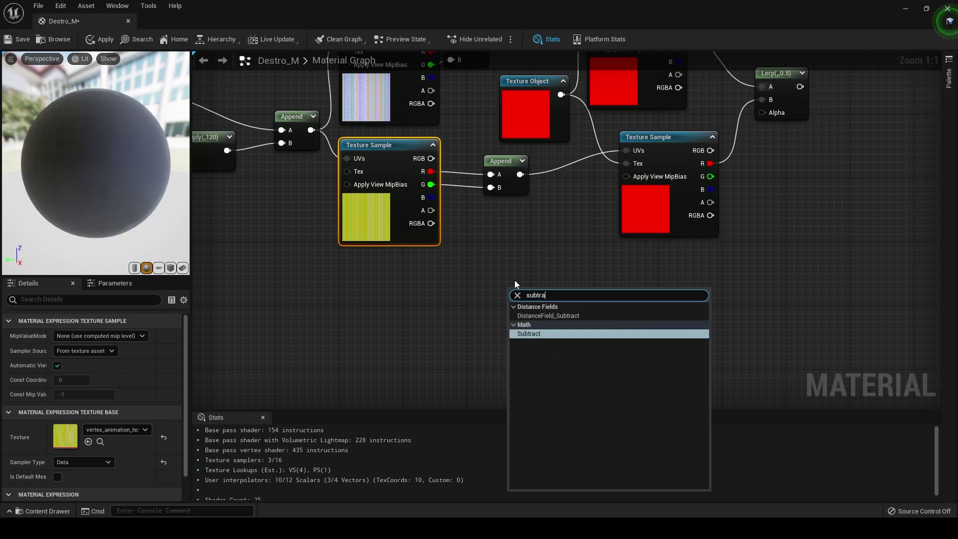
pyautogui.press('Return')
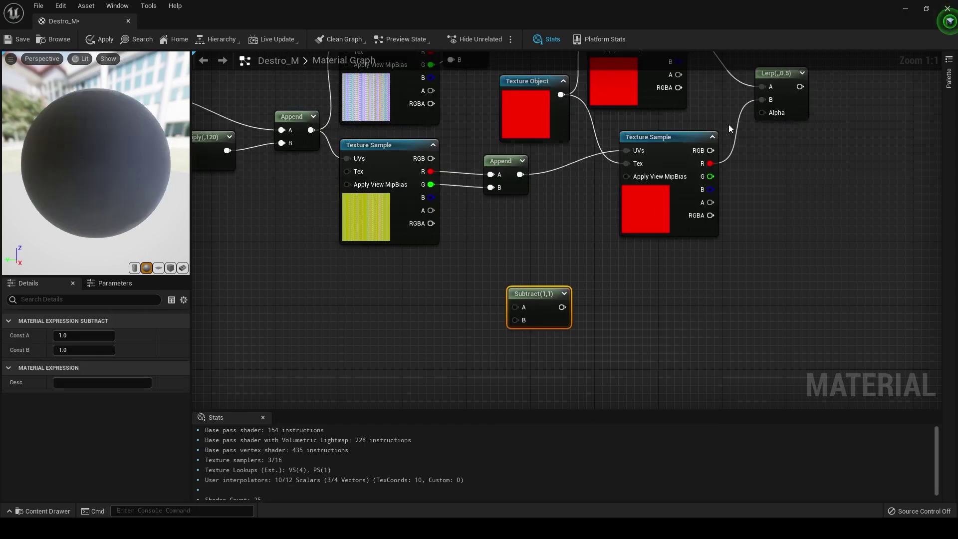
pyautogui.moveTo(551, 265); pyautogui.dragTo(551, 266)
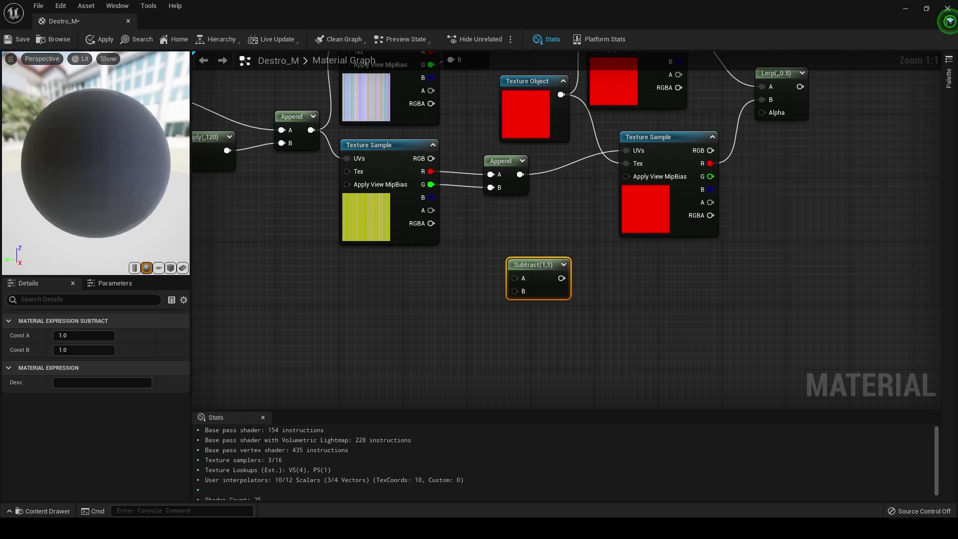
pyautogui.moveTo(378, 282); pyautogui.dragTo(374, 308, button='right')
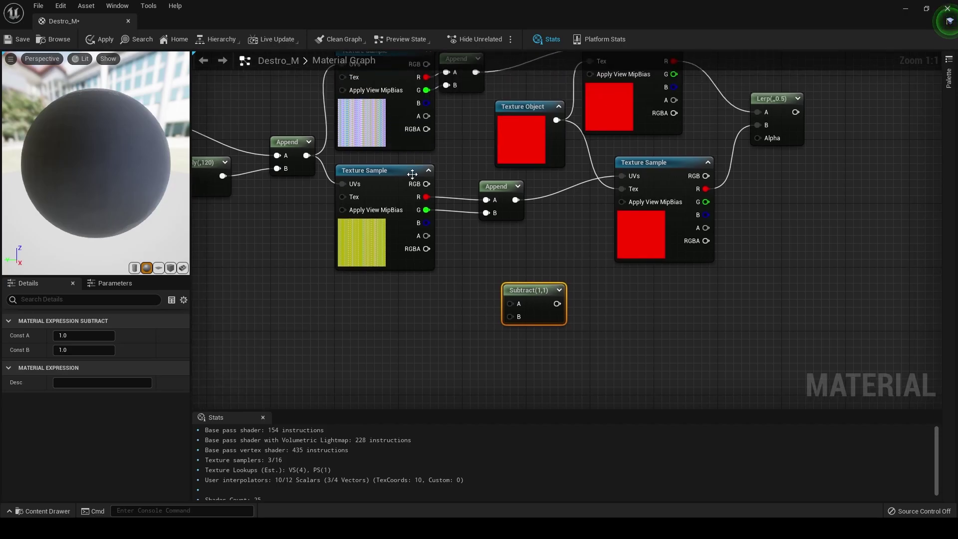
pyautogui.moveTo(427, 223); pyautogui.dragTo(427, 103)
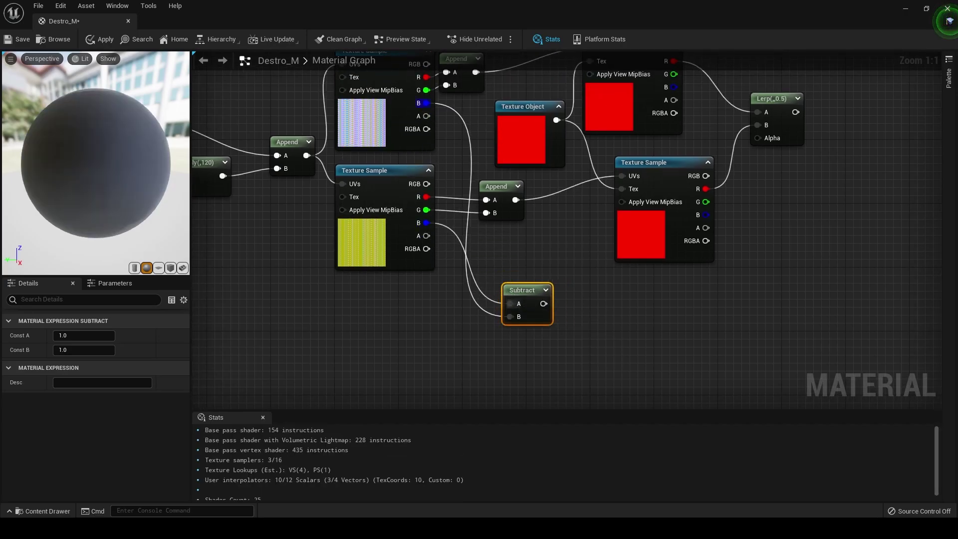
# Step: Create a second Subtract node fed by MF_VAT_RigidBodyDynamics' Animation Progress This Frame (0-1) output
pyautogui.click(738, 336)
pyautogui.moveTo(738, 337); pyautogui.dragTo(545, 306, button='right')
pyautogui.moveTo(818, 289); pyautogui.dragTo(564, 292, button='right')
pyautogui.scroll(-3, 563, 292)
pyautogui.moveTo(746, 332); pyautogui.dragTo(583, 223)
pyautogui.scroll(2, 502, 317)
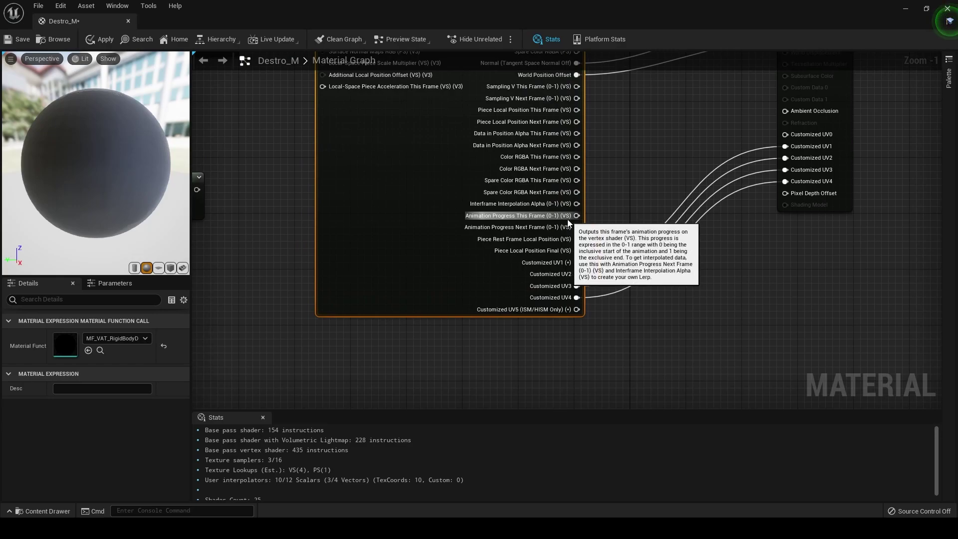
pyautogui.moveTo(577, 216); pyautogui.dragTo(329, 344)
pyautogui.write('su')
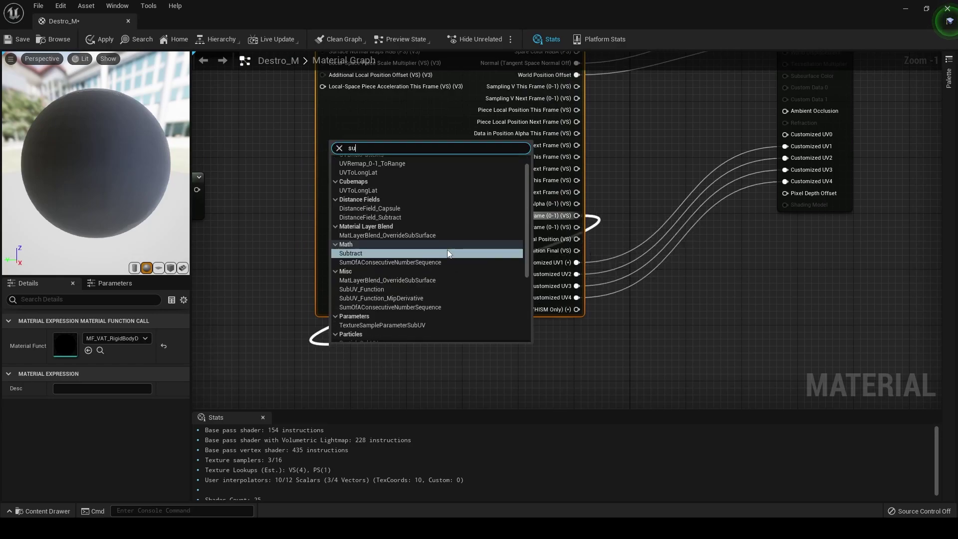
pyautogui.write('btr')
pyautogui.press('Return')
# Step: Move the new Subtract node beside the first one and connect the col_1f sample's B output to its B input
pyautogui.moveTo(315, 163); pyautogui.dragTo(715, 196, button='right')
pyautogui.moveTo(756, 259); pyautogui.dragTo(414, 248)
pyautogui.moveTo(370, 281); pyautogui.dragTo(388, 327, button='right')
pyautogui.moveTo(273, 111); pyautogui.dragTo(397, 291)
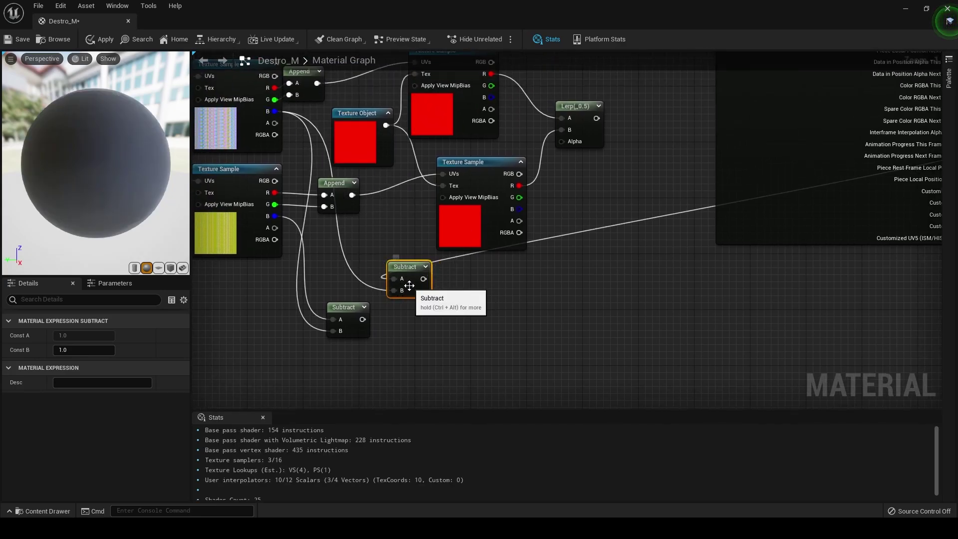
# Step: Add a Divide node that divides the animation-progress Subtract by the Subtract of the two samples' B channels
pyautogui.rightClick(424, 314)
pyautogui.write('divi')
pyautogui.press('Return')
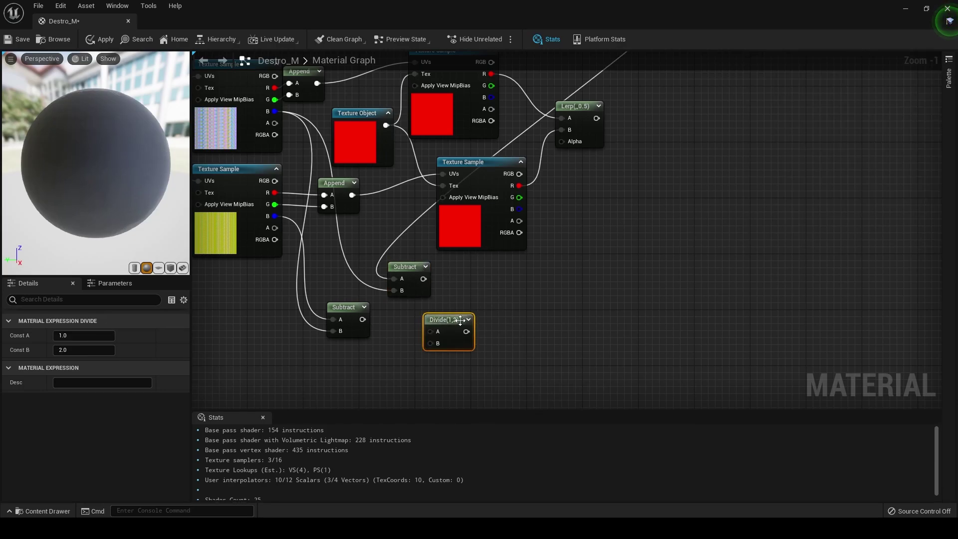
pyautogui.moveTo(457, 319); pyautogui.dragTo(505, 288)
pyautogui.moveTo(361, 319); pyautogui.dragTo(480, 312)
pyautogui.click(424, 278)
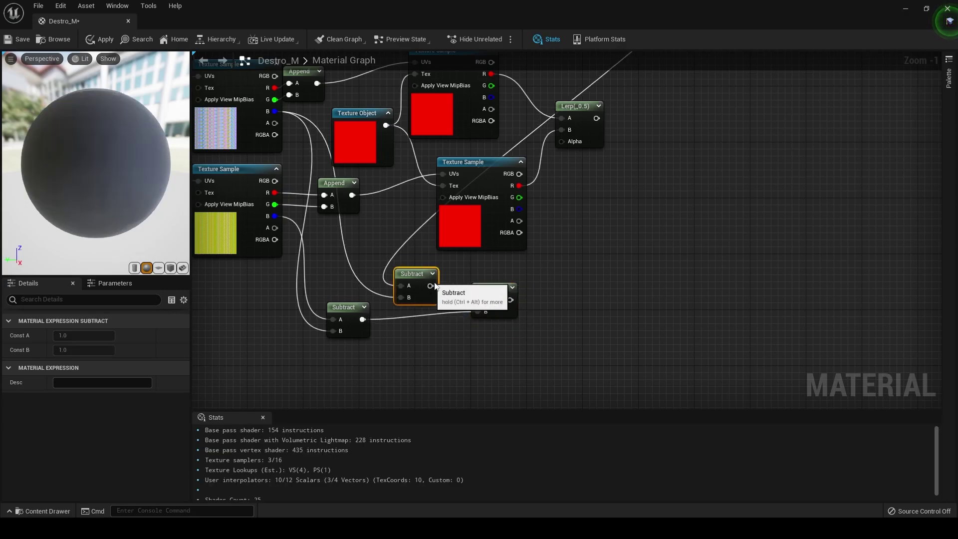
pyautogui.moveTo(424, 279); pyautogui.dragTo(478, 300)
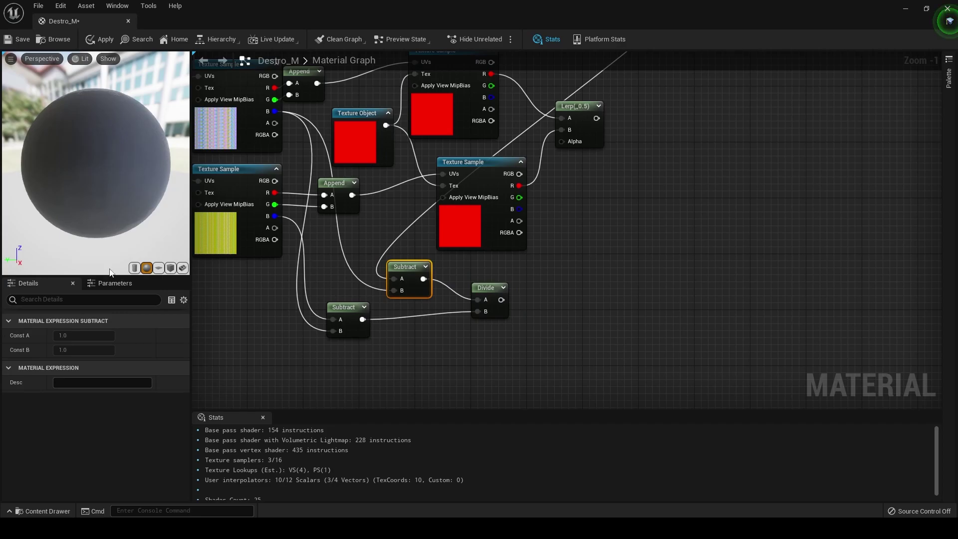
# Step: Add a Saturate node after the Divide and connect its output to the Lerp's Alpha
pyautogui.moveTo(626, 276); pyautogui.dragTo(570, 301, button='right')
pyautogui.rightClick(510, 289)
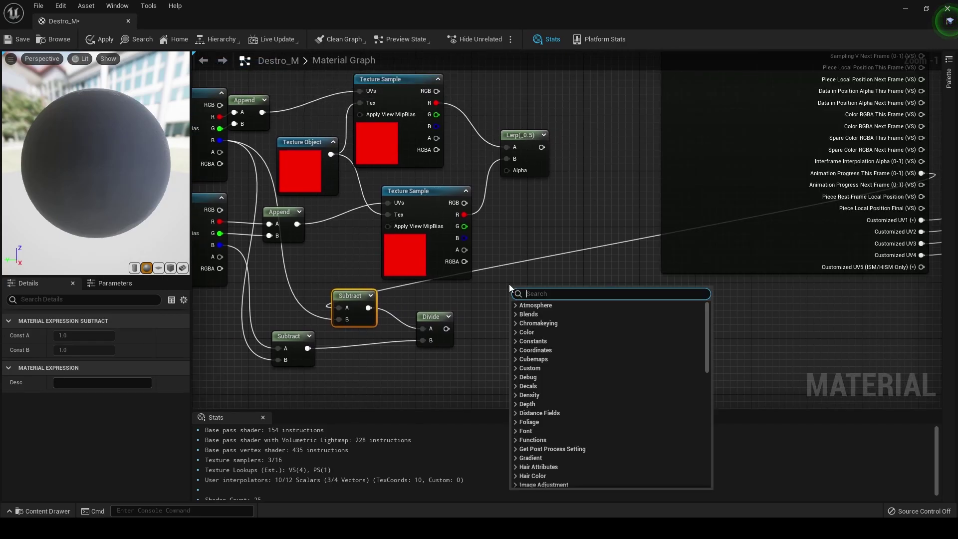
pyautogui.write('saturat')
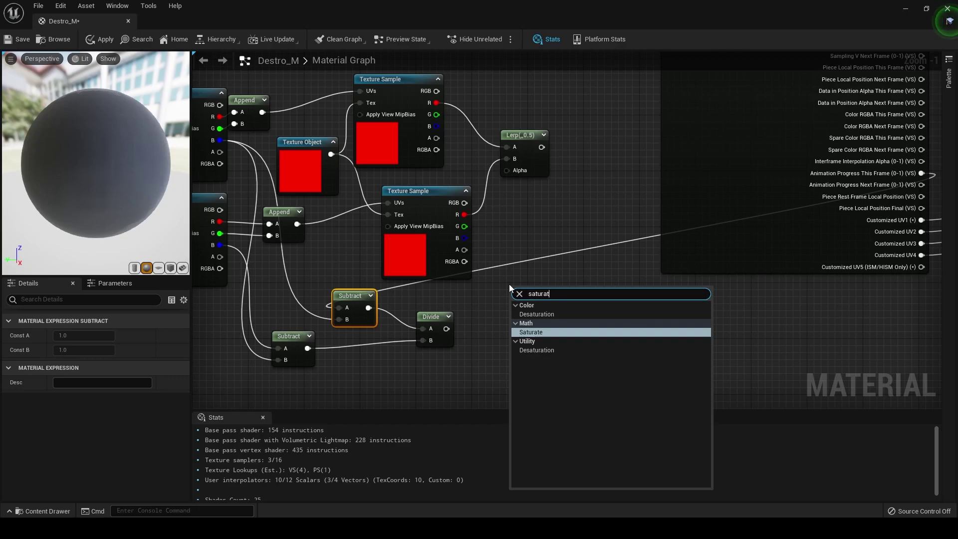
pyautogui.press('Return')
pyautogui.moveTo(517, 304); pyautogui.dragTo(447, 328)
pyautogui.moveTo(546, 303); pyautogui.dragTo(517, 172)
pyautogui.moveTo(522, 288); pyautogui.dragTo(491, 279)
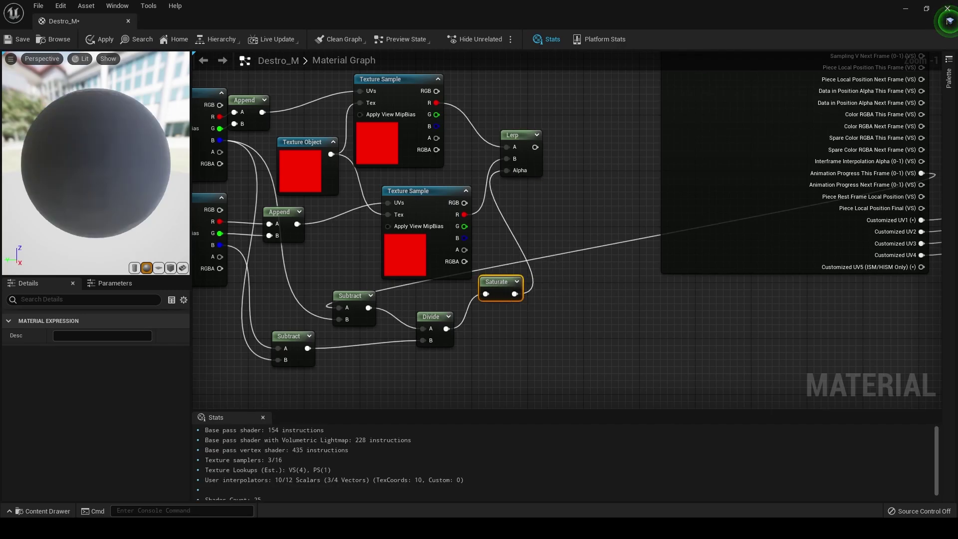
pyautogui.moveTo(527, 284); pyautogui.dragTo(507, 297, button='right')
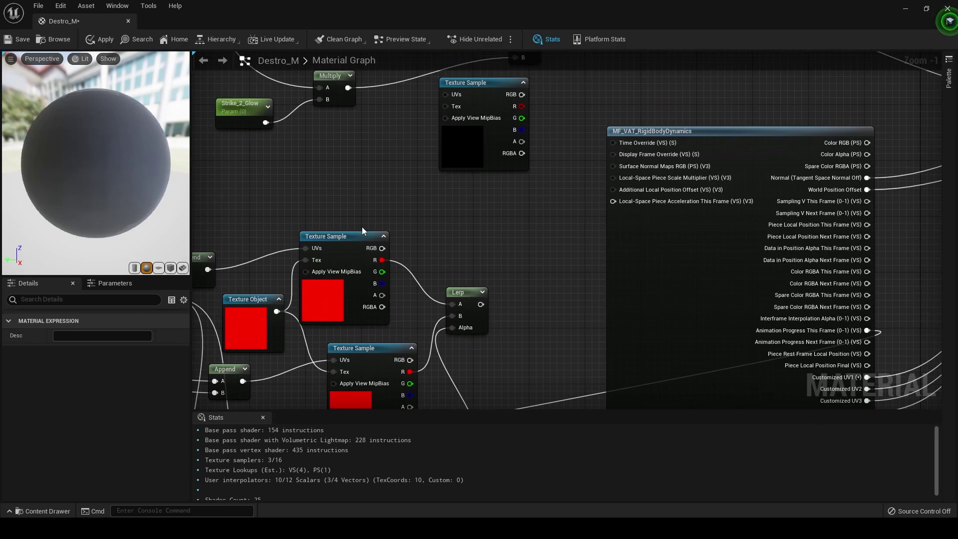
# Step: Add a Subtract node with Const A set to 200 and connect the Lerp's output to its B input
pyautogui.moveTo(462, 290); pyautogui.dragTo(447, 284)
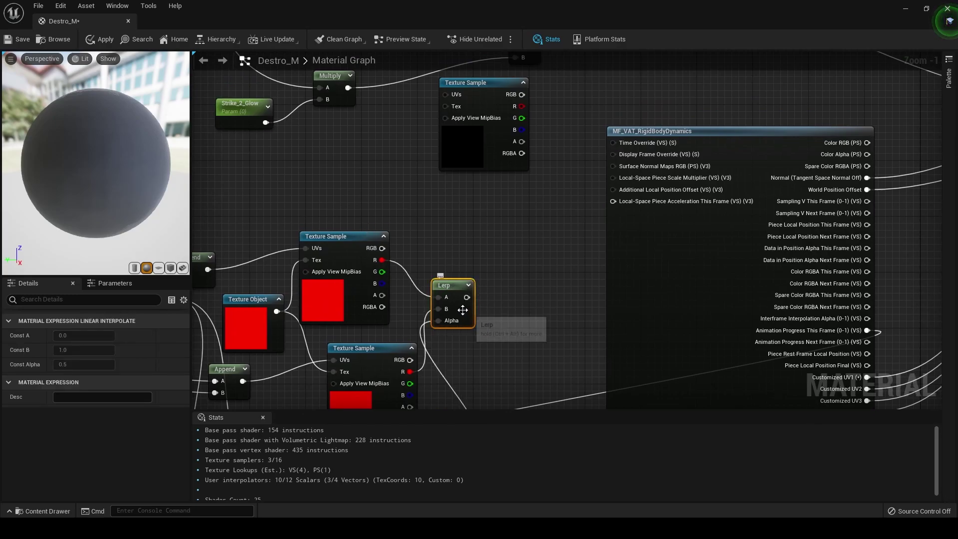
pyautogui.rightClick(489, 303)
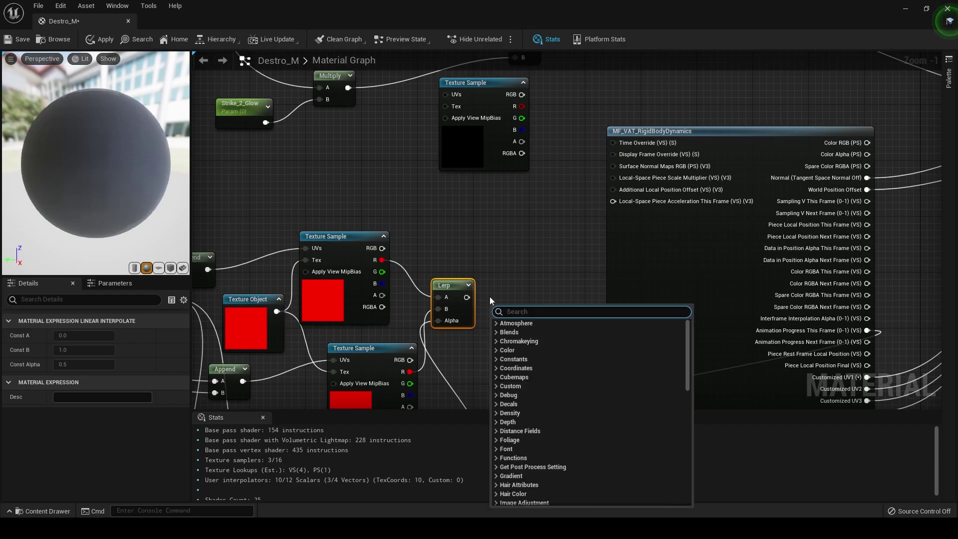
pyautogui.write('subtra')
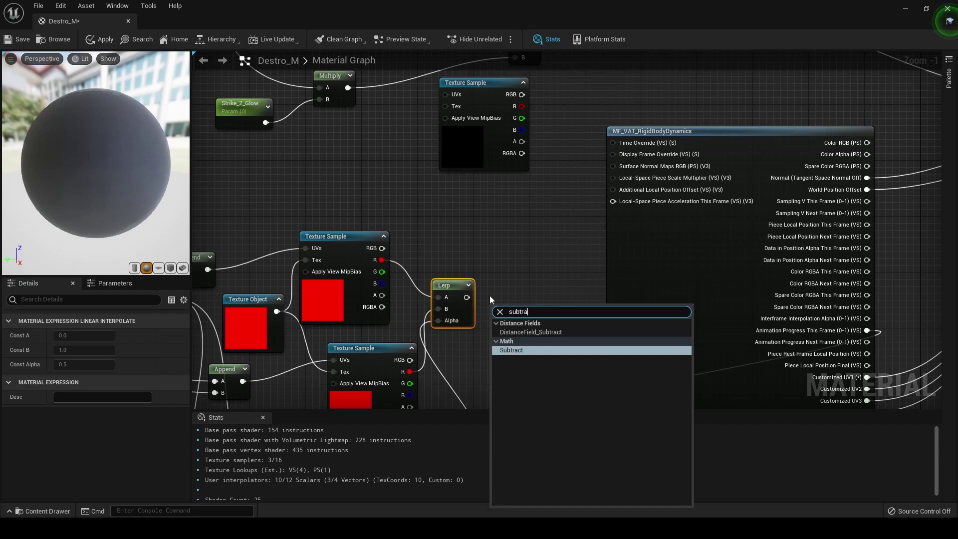
pyautogui.press('Return')
pyautogui.moveTo(502, 311); pyautogui.dragTo(500, 302)
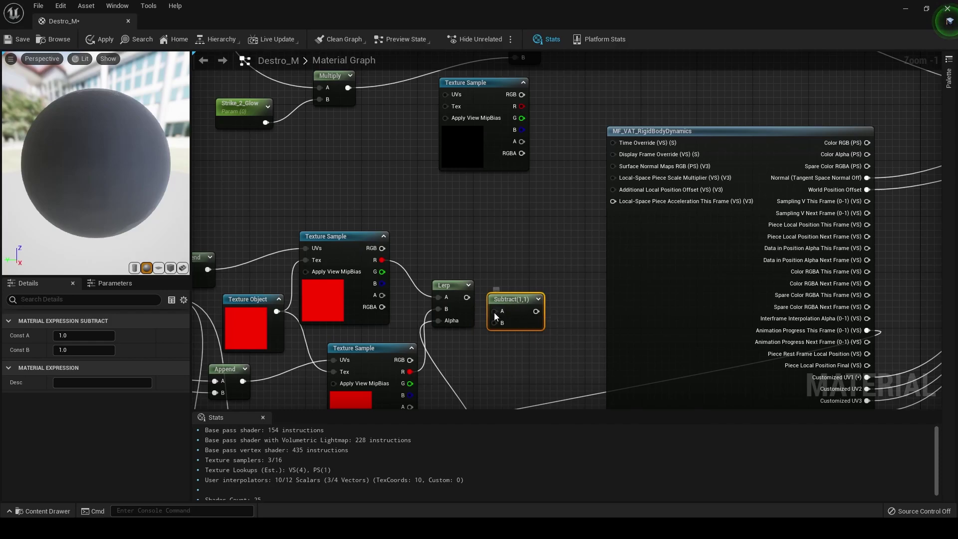
pyautogui.click(108, 334)
pyautogui.write('200')
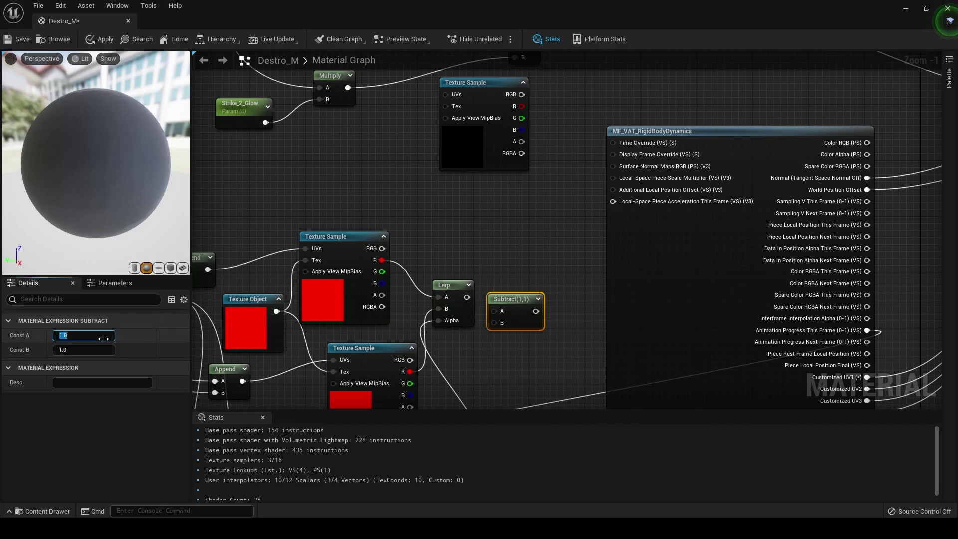
pyautogui.press('Return')
pyautogui.moveTo(466, 297); pyautogui.dragTo(507, 301)
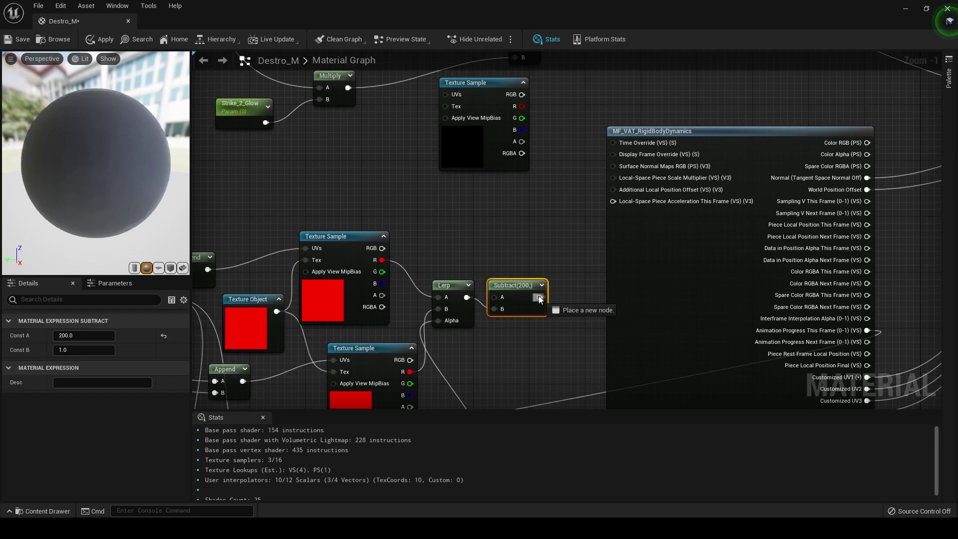
# Step: Add a Multiply node fed by the 200 Subtract, set its Const B to 2, and place it above the Subtract
pyautogui.moveTo(539, 298); pyautogui.dragTo(538, 257)
pyautogui.write('mu')
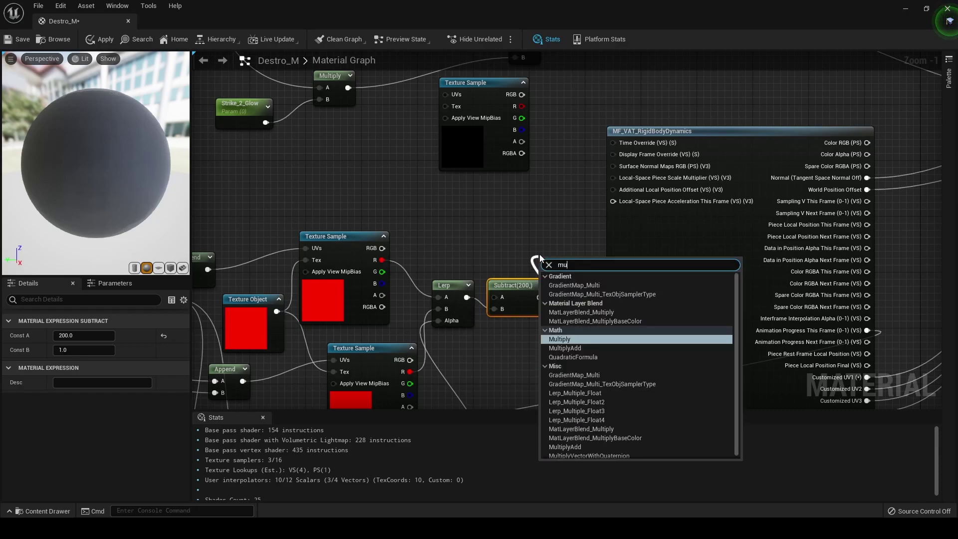
pyautogui.press('Return')
pyautogui.click(84, 350)
pyautogui.write('2')
pyautogui.press('Return')
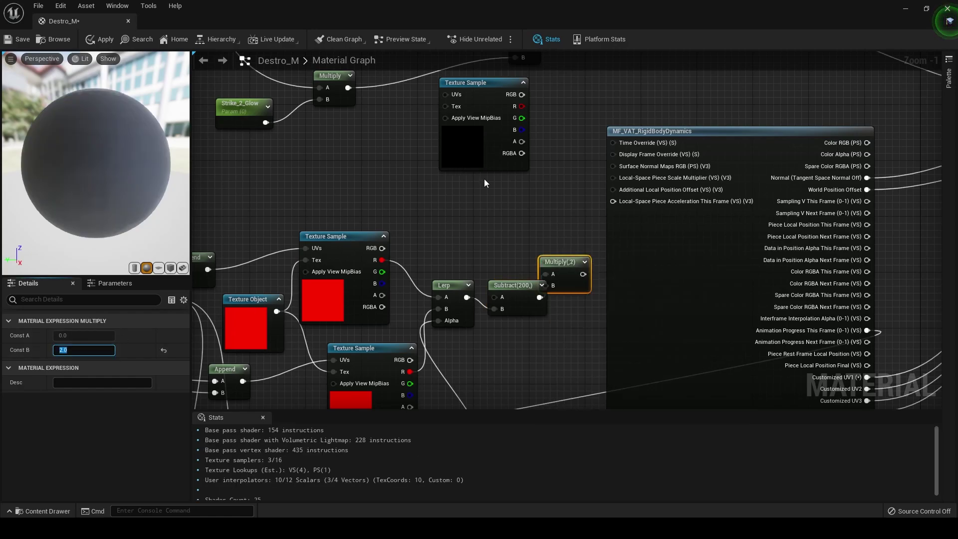
pyautogui.moveTo(479, 174); pyautogui.dragTo(434, 171, button='right')
pyautogui.moveTo(524, 283); pyautogui.dragTo(525, 250)
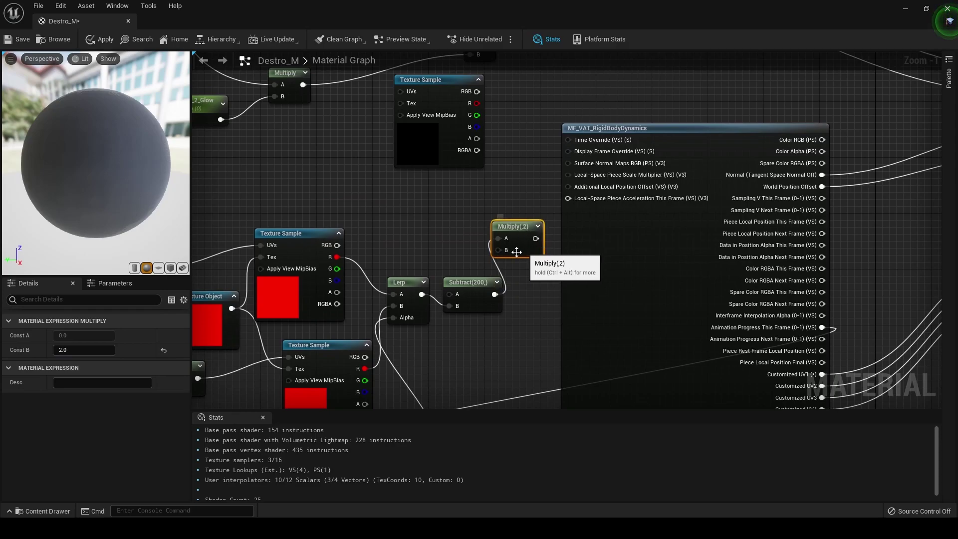
# Step: Move MF_VAT_RigidBodyDynamics farther from the Multiply node and shift the Multiply closer to the 200 Subtract
pyautogui.moveTo(442, 219); pyautogui.dragTo(294, 201, button='right')
pyautogui.moveTo(449, 287); pyautogui.dragTo(506, 282)
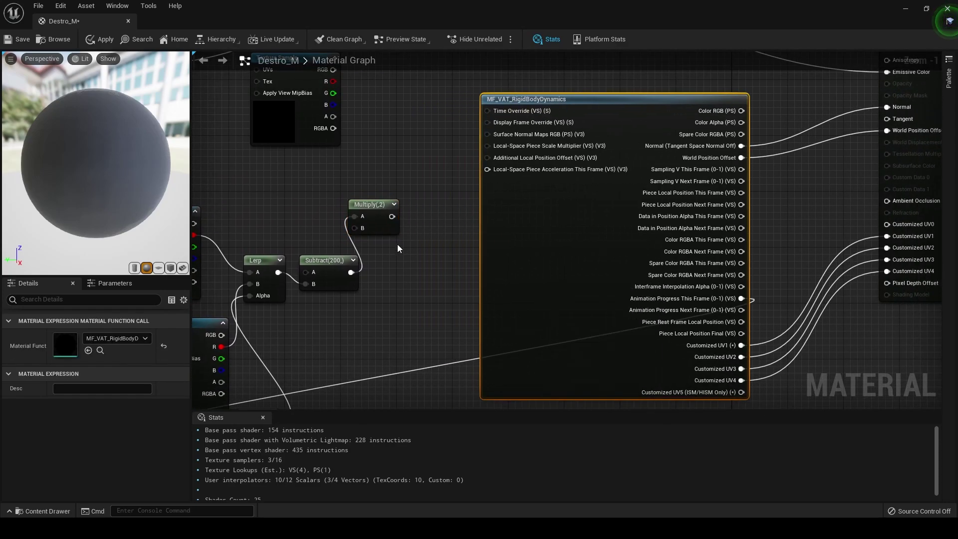
pyautogui.moveTo(388, 232); pyautogui.dragTo(394, 260)
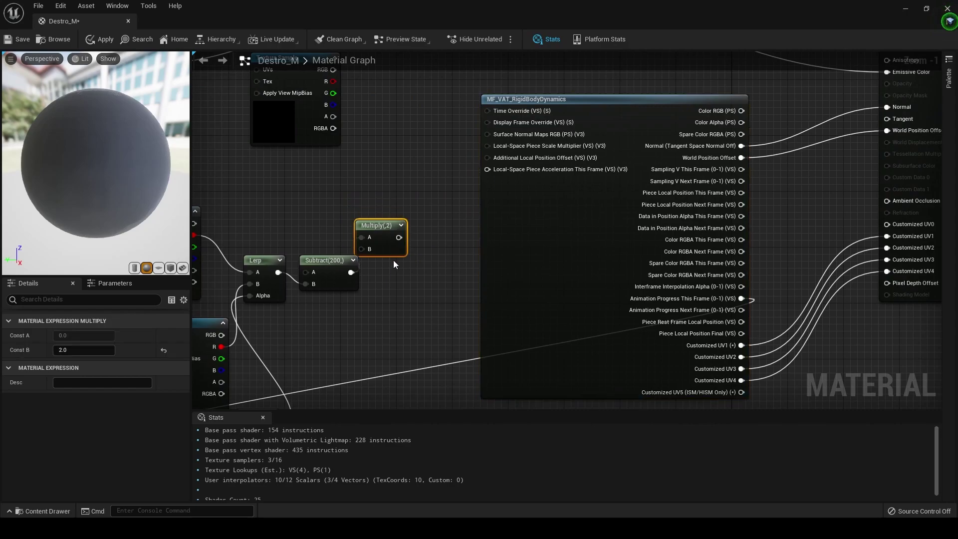
# Step: Append the Multiply result to a 0,0 Constant2Vector and feed the Append into MF_VAT_RigidBodyDynamics' Additional Local Position Offset
pyautogui.rightClick(359, 183)
pyautogui.write('ap')
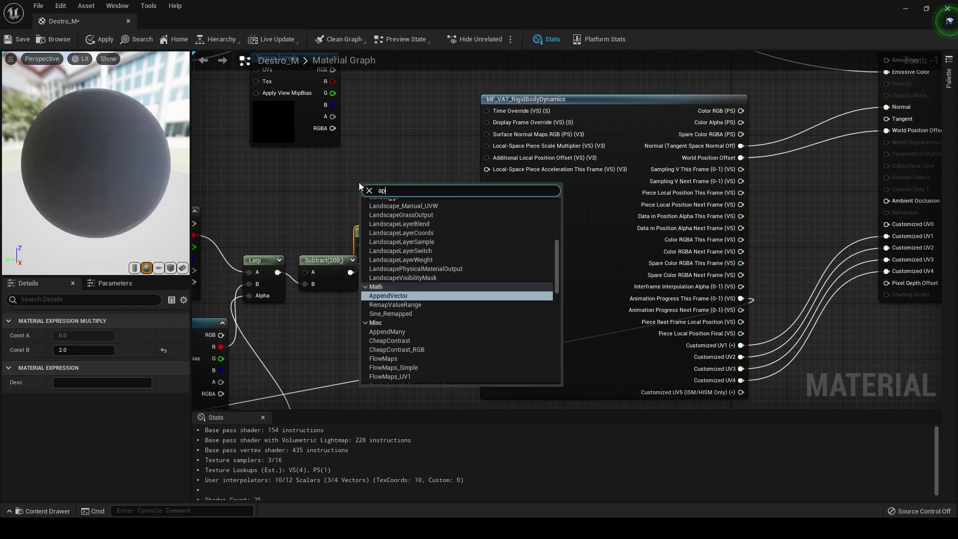
pyautogui.write('pend')
pyautogui.press('Return')
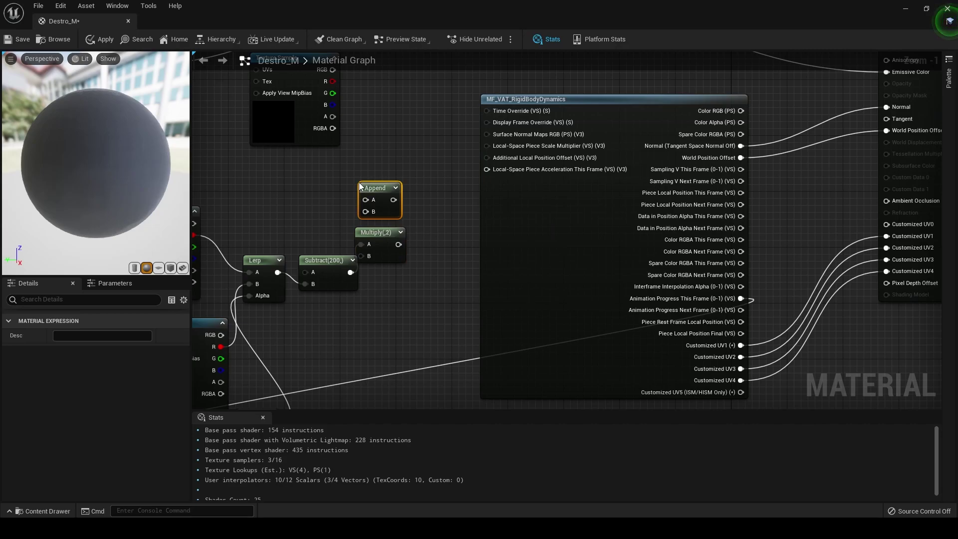
pyautogui.click(300, 181)
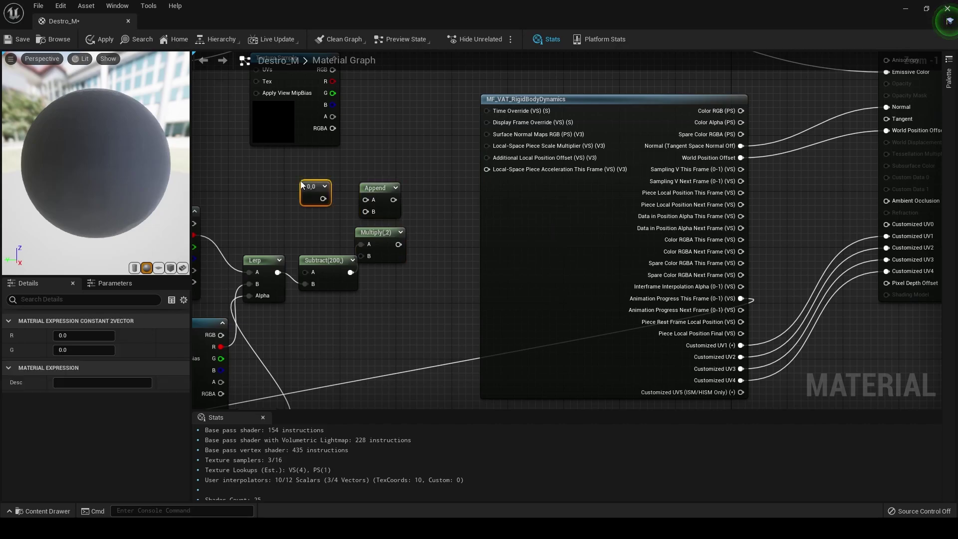
pyautogui.moveTo(323, 199); pyautogui.dragTo(369, 201)
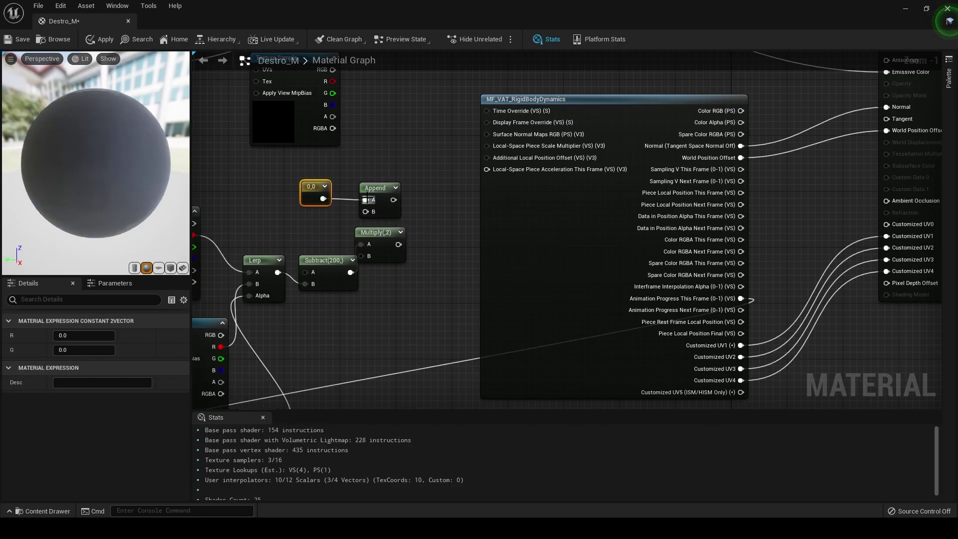
pyautogui.moveTo(398, 244); pyautogui.dragTo(504, 160)
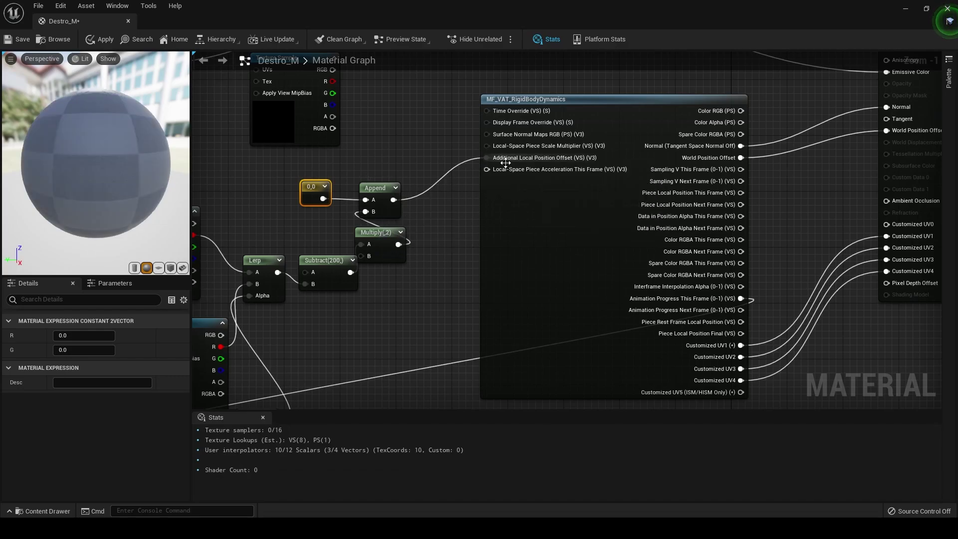
# Step: Add an If node in the empty graph area beside the Saturate node
pyautogui.moveTo(327, 341); pyautogui.dragTo(585, 223, button='right')
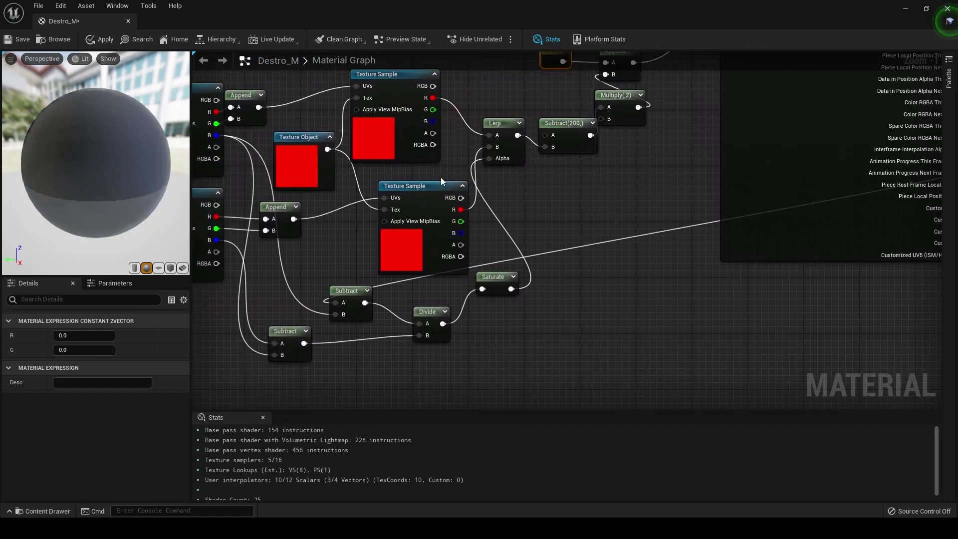
pyautogui.moveTo(497, 222); pyautogui.dragTo(325, 291, button='right')
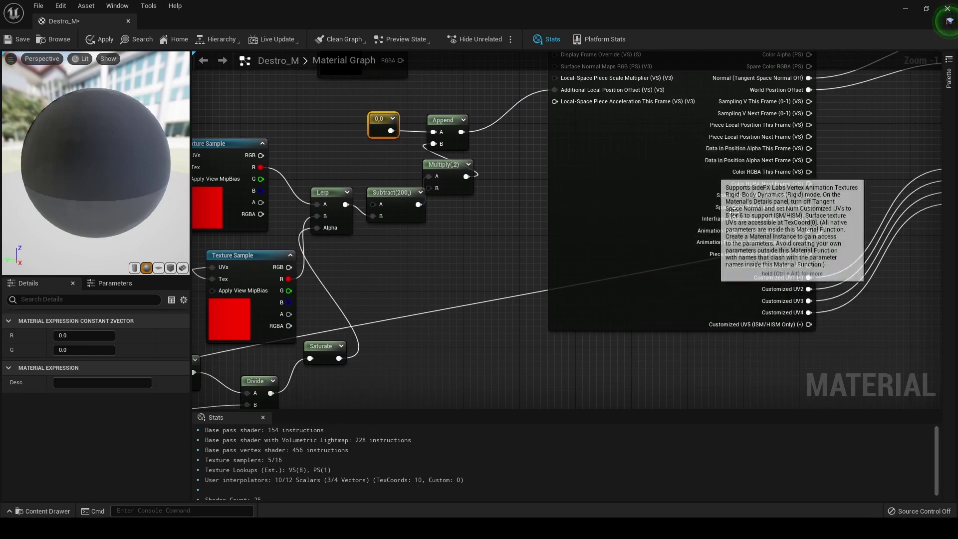
pyautogui.moveTo(425, 321); pyautogui.dragTo(549, 220, button='right')
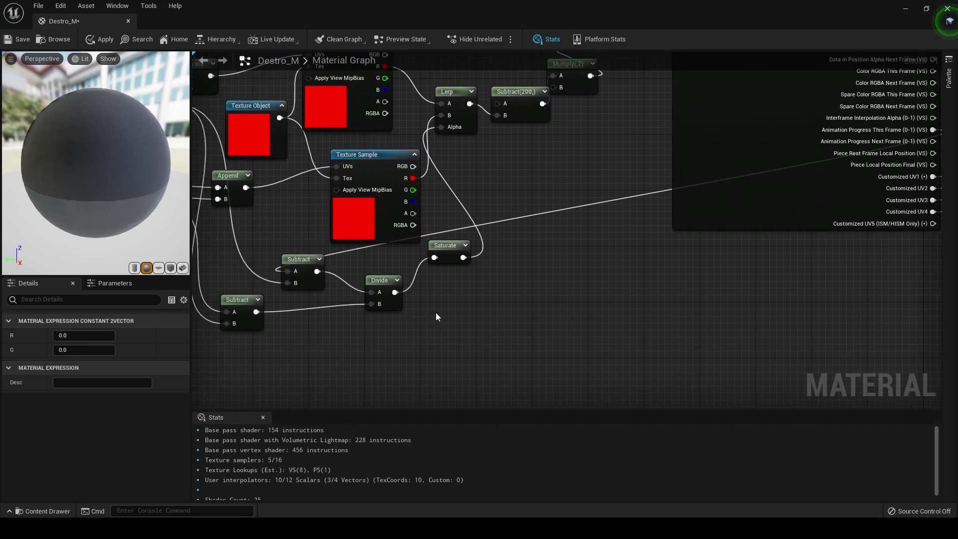
pyautogui.rightClick(523, 250)
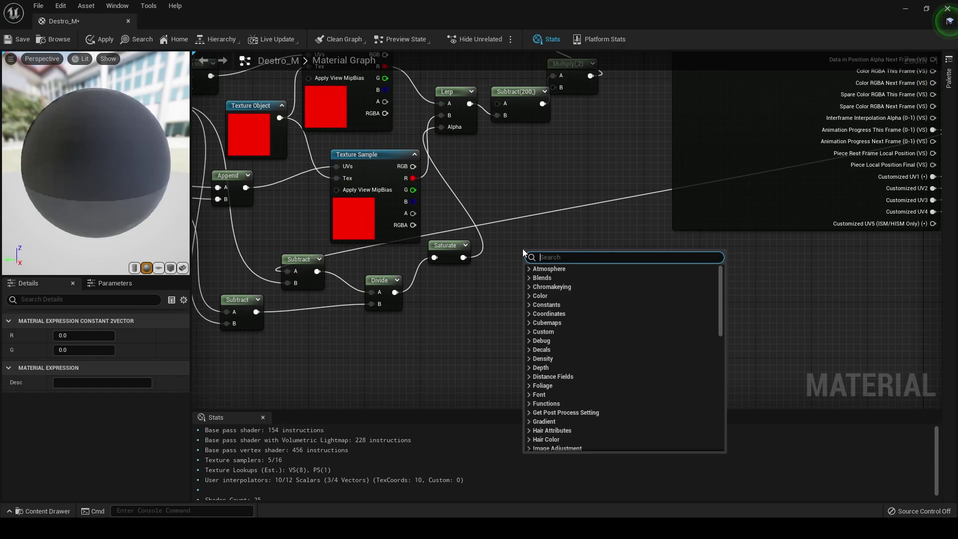
pyautogui.write('if')
pyautogui.press('Return')
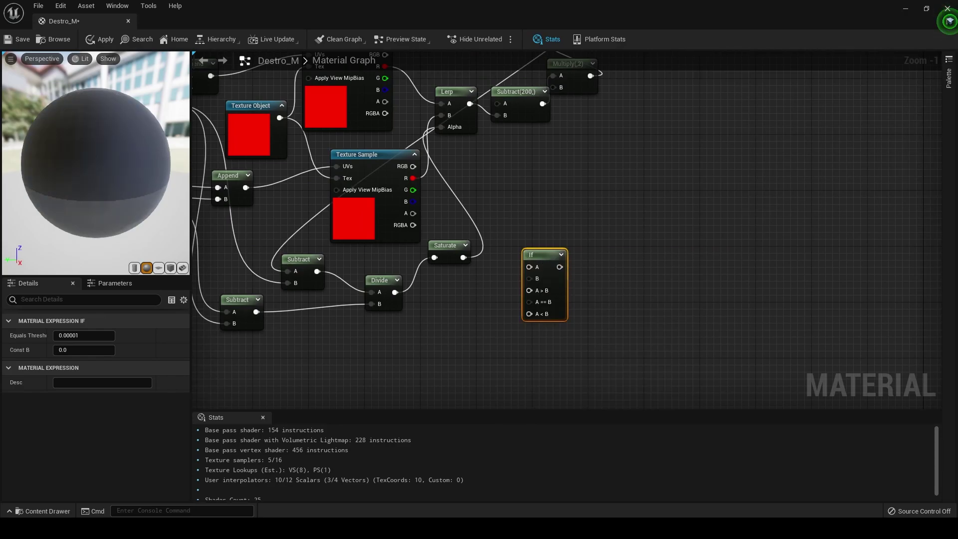
# Step: Connect Animation Progress This Frame (0-1) to the If node's A and the upper start/stop Texture Sample's B output to its B
pyautogui.moveTo(662, 208); pyautogui.dragTo(627, 301, button='right')
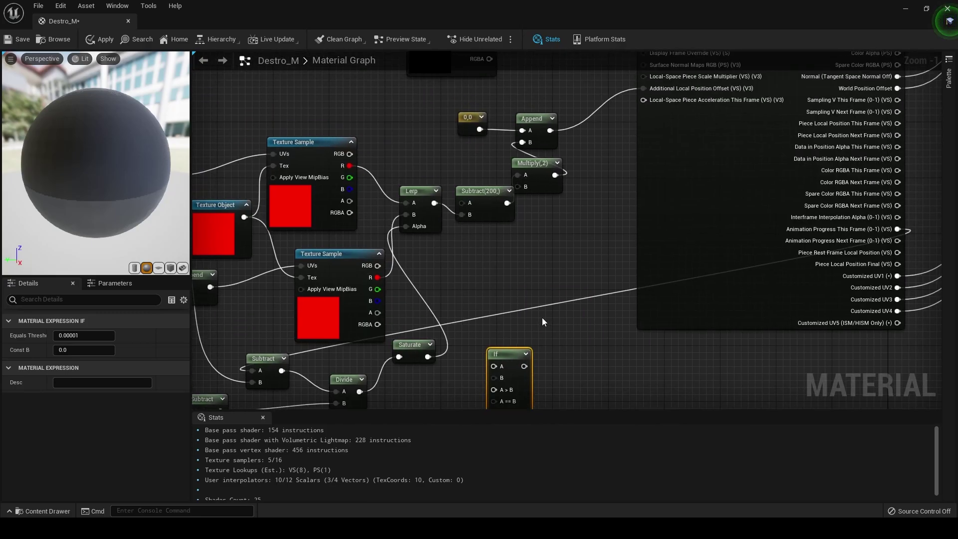
pyautogui.moveTo(532, 325); pyautogui.dragTo(493, 308, button='right')
pyautogui.moveTo(860, 213)
pyautogui.moveTo(860, 212); pyautogui.dragTo(455, 349)
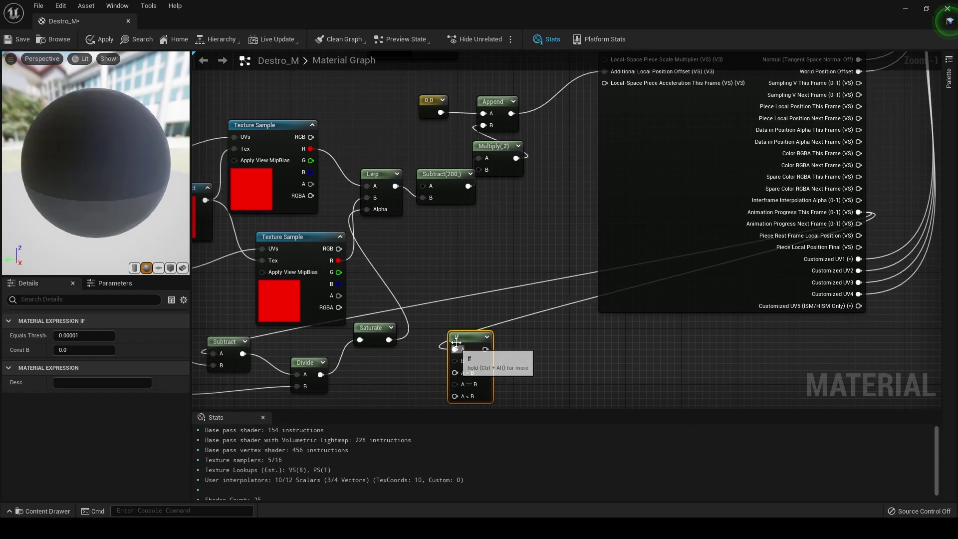
pyautogui.moveTo(455, 349); pyautogui.dragTo(494, 326, button='right')
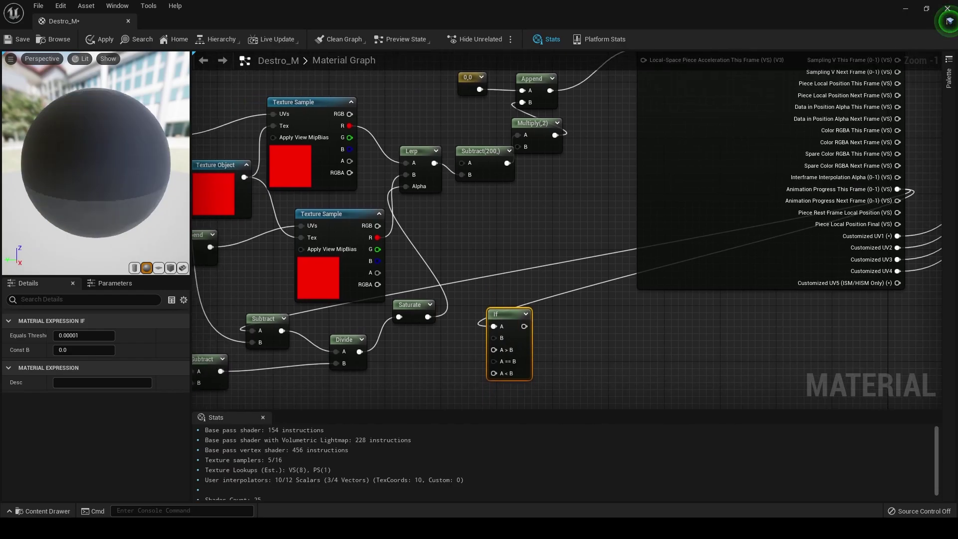
pyautogui.moveTo(417, 357); pyautogui.dragTo(562, 348, button='right')
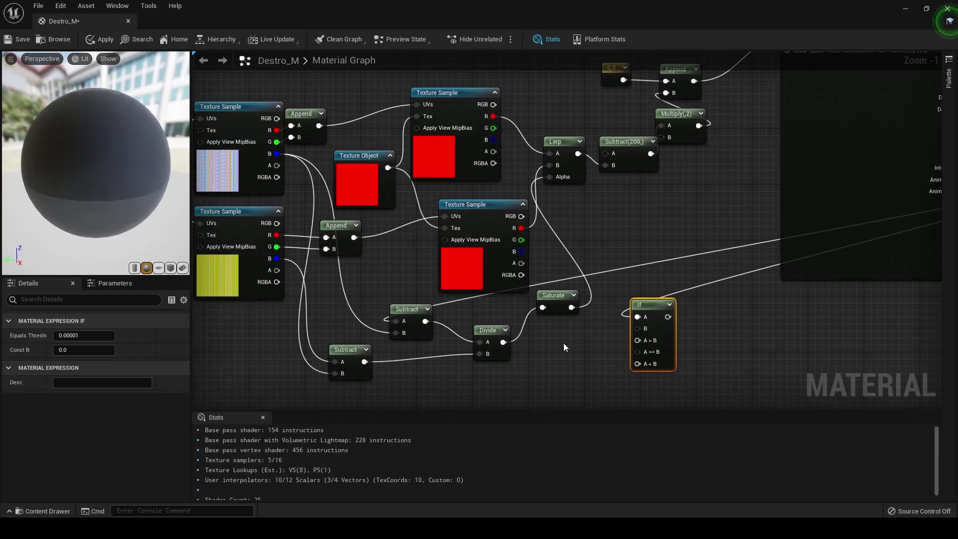
pyautogui.moveTo(638, 329); pyautogui.dragTo(280, 156)
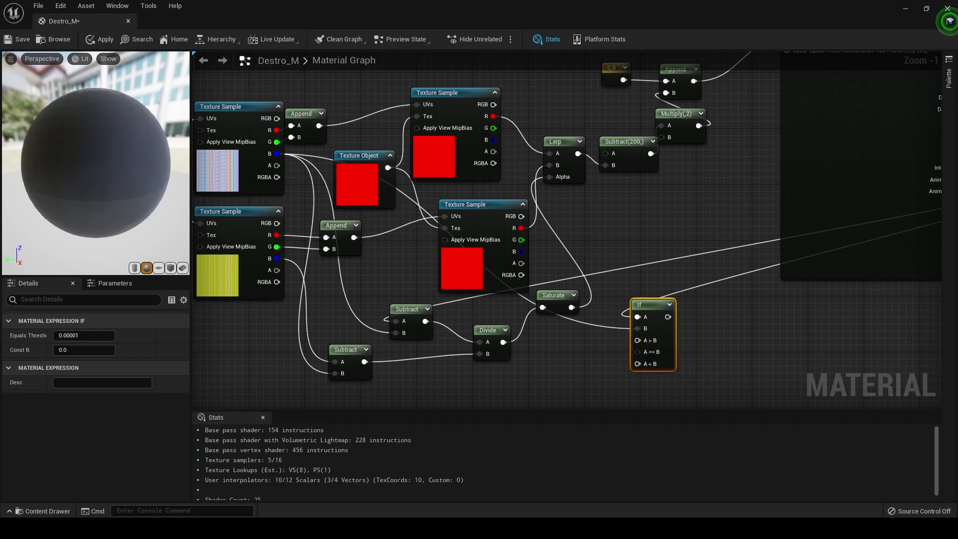
# Step: Add a Constant node with value 1 and connect it to the If node's A > B input
pyautogui.rightClick(572, 346)
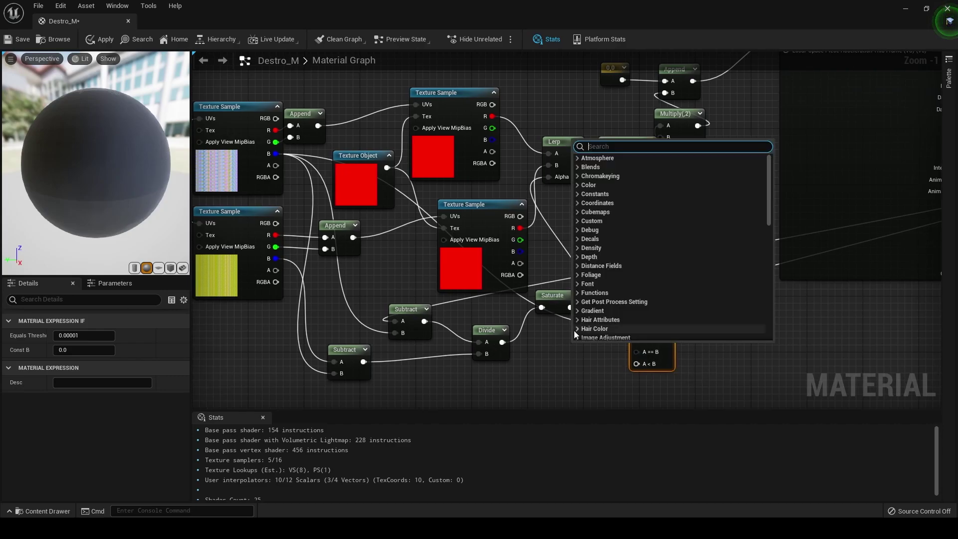
pyautogui.click(566, 346)
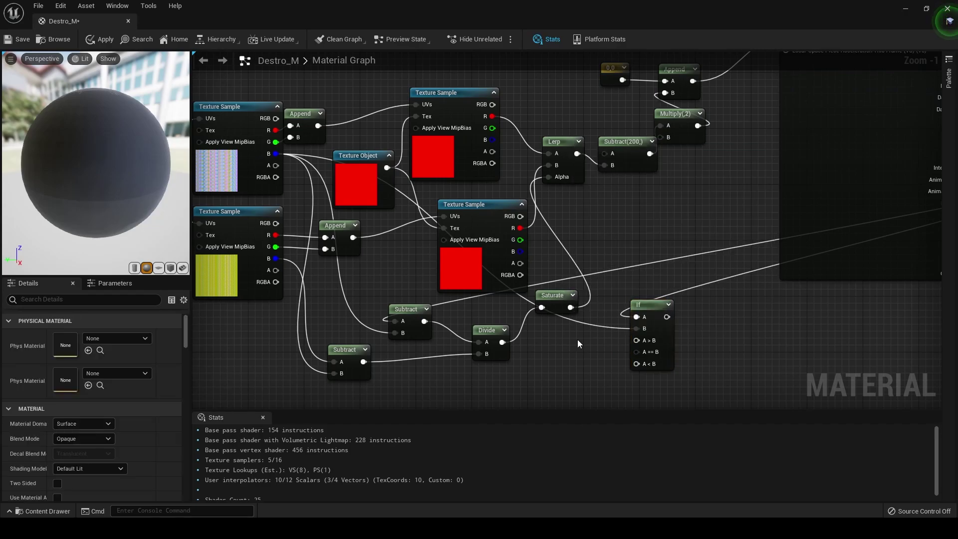
pyautogui.click(577, 340)
pyautogui.moveTo(637, 340); pyautogui.dragTo(602, 357)
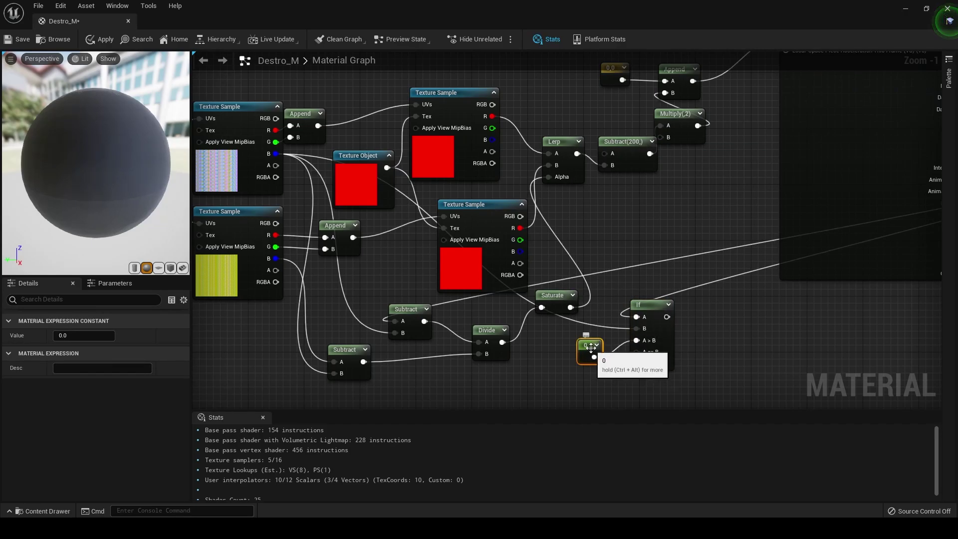
pyautogui.click(84, 336)
pyautogui.write('1')
pyautogui.press('Return')
# Step: Add a 0 Constant below the 1 Constant and connect it to the If node's A == B and A < B inputs
pyautogui.moveTo(511, 368); pyautogui.dragTo(660, 227, button='right')
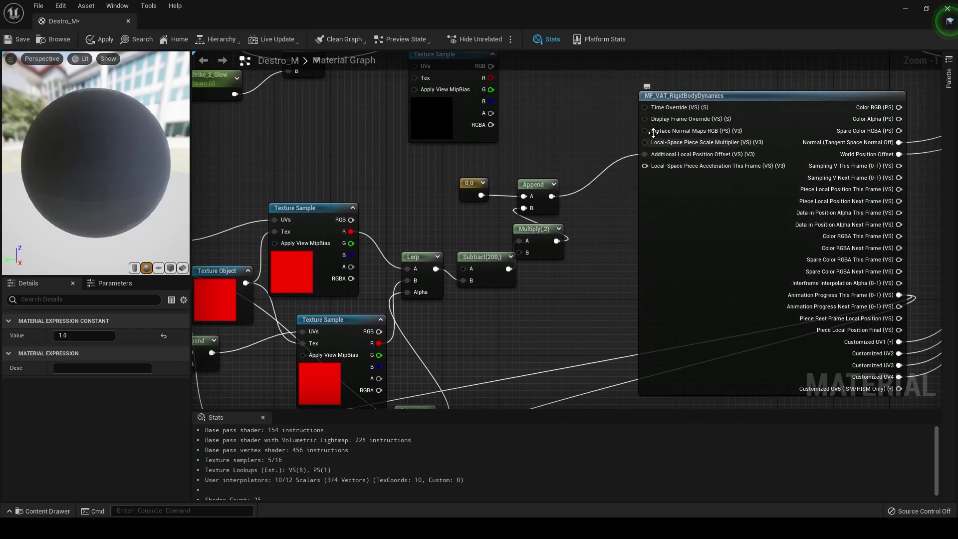
pyautogui.moveTo(663, 145)
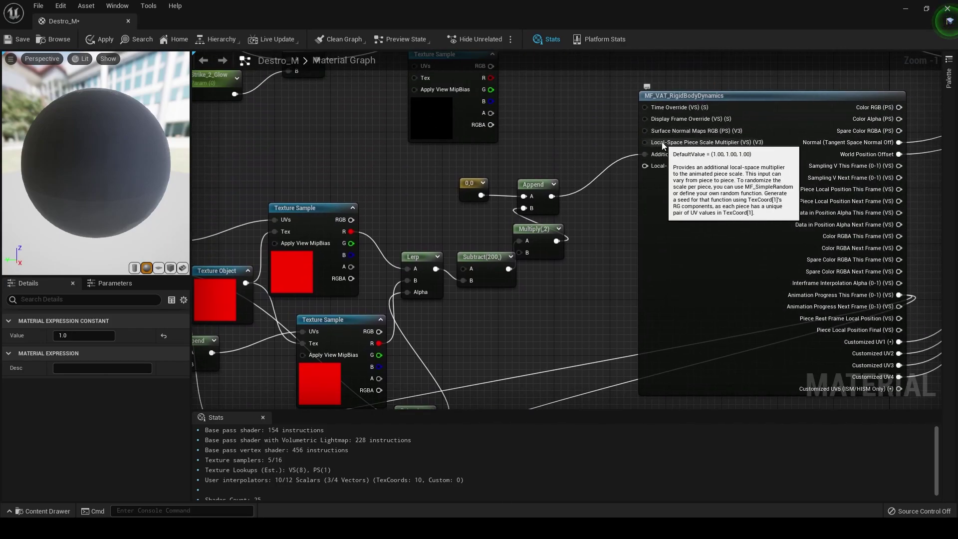
pyautogui.moveTo(530, 367); pyautogui.dragTo(531, 283, button='right')
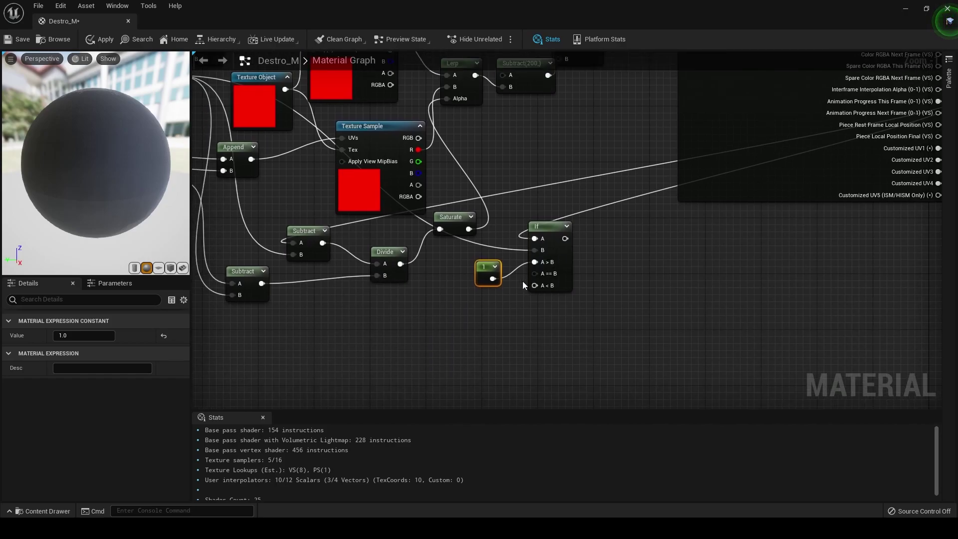
pyautogui.moveTo(486, 279); pyautogui.dragTo(472, 270)
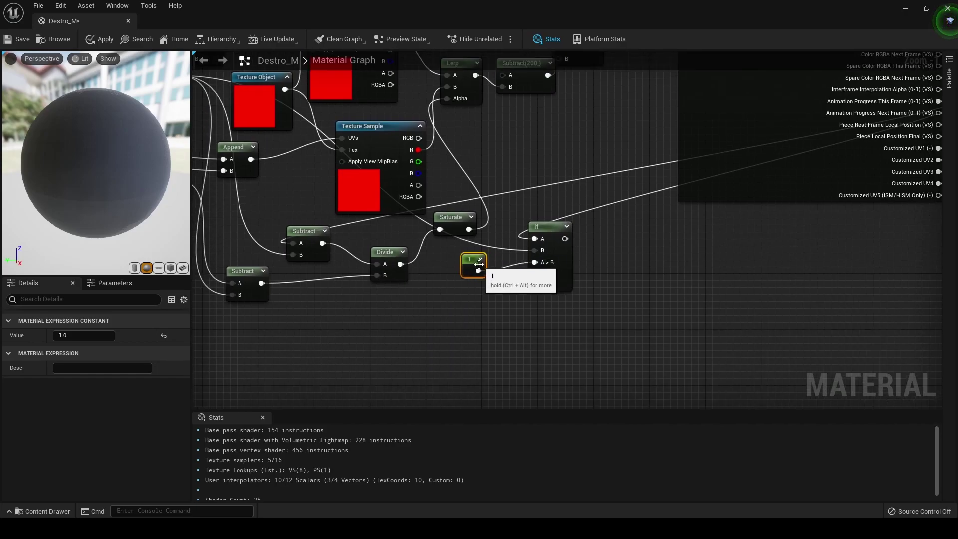
pyautogui.click(474, 318)
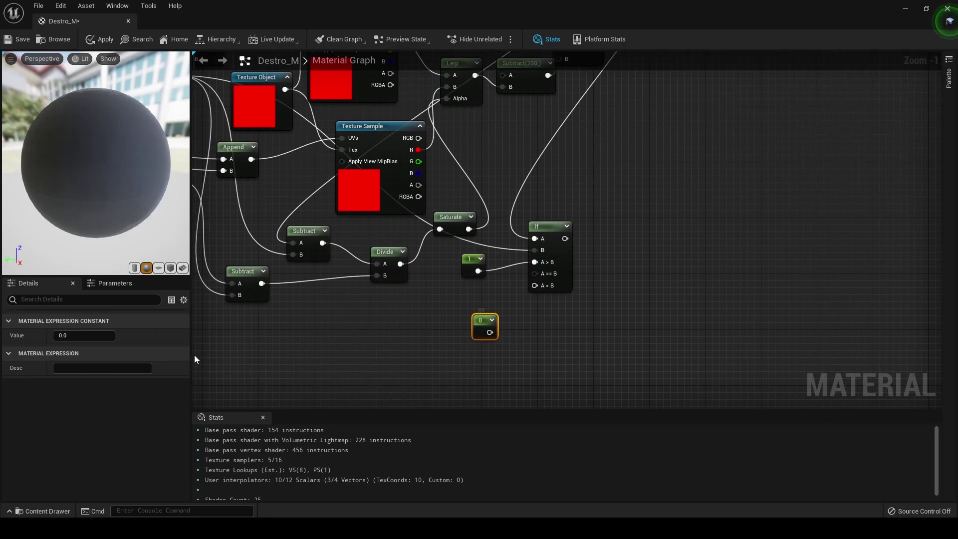
pyautogui.moveTo(490, 332); pyautogui.dragTo(535, 274)
pyautogui.moveTo(491, 332); pyautogui.dragTo(484, 303)
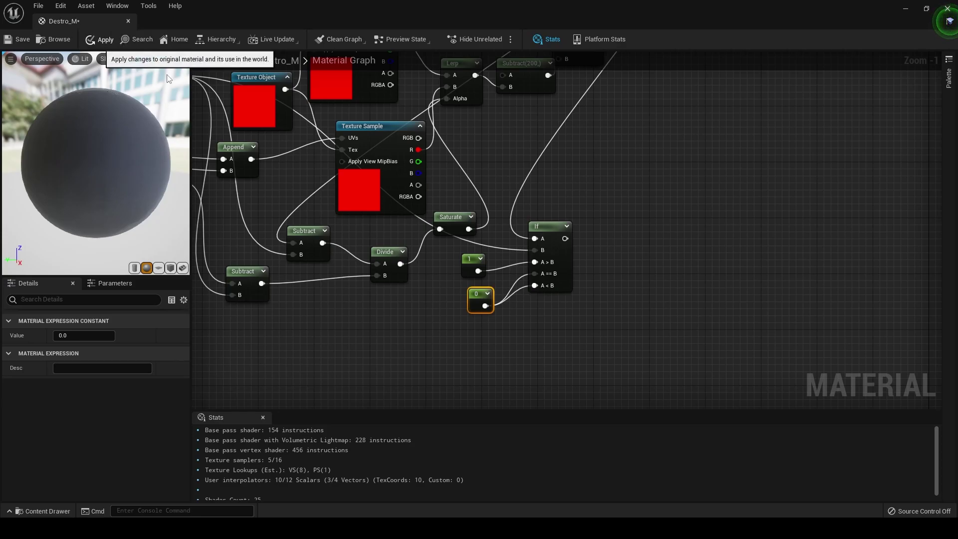
# Step: Apply the material changes and move the If node further away from its two Constant nodes
pyautogui.click(102, 39)
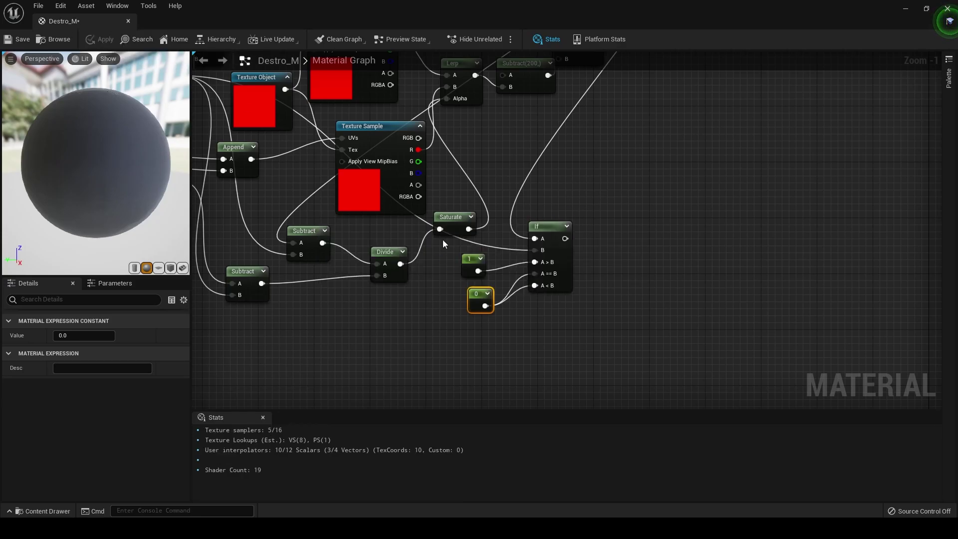
pyautogui.moveTo(734, 109); pyautogui.dragTo(450, 359, button='right')
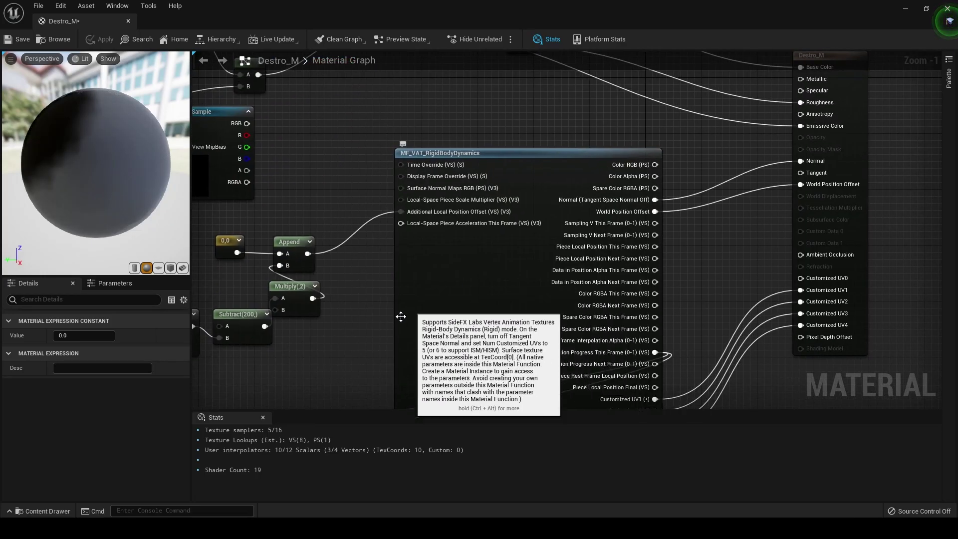
pyautogui.moveTo(417, 304); pyautogui.dragTo(460, 274, button='right')
pyautogui.moveTo(370, 314); pyautogui.dragTo(478, 260, button='right')
pyautogui.moveTo(448, 235); pyautogui.dragTo(513, 226)
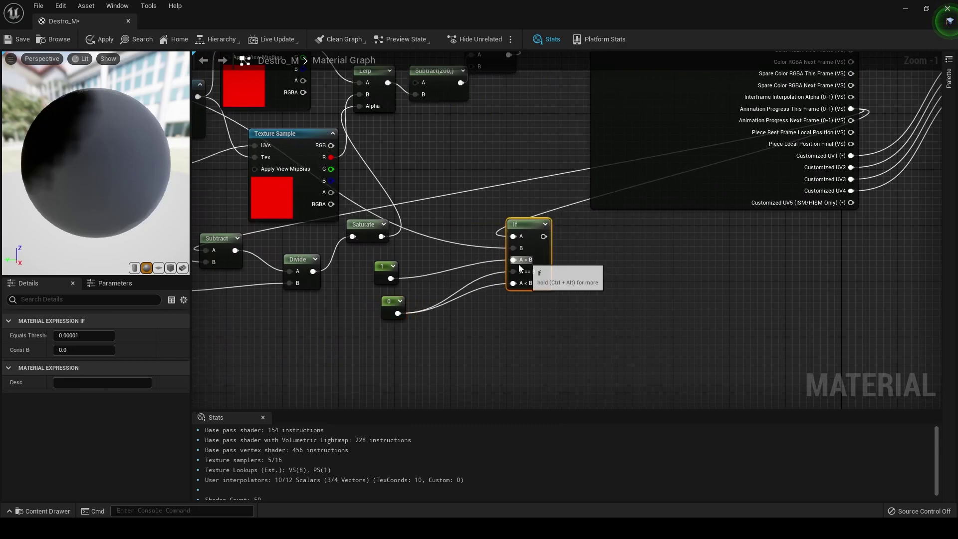
# Step: Connect the If node's output to Local-Space Piece Scale Multiplier on MF_VAT_RigidBodyDynamics and apply the material
pyautogui.moveTo(507, 249); pyautogui.dragTo(324, 398, button='right')
pyautogui.moveTo(472, 369); pyautogui.dragTo(538, 92)
pyautogui.moveTo(404, 282); pyautogui.dragTo(619, 192, button='right')
pyautogui.click(103, 39)
# Step: Close the Destro_M material and place a Cube shape on the lit floor at about X 170, Y 180, Z 170
pyautogui.moveTo(352, 258); pyautogui.dragTo(608, 265, button='right')
pyautogui.click(404, 272)
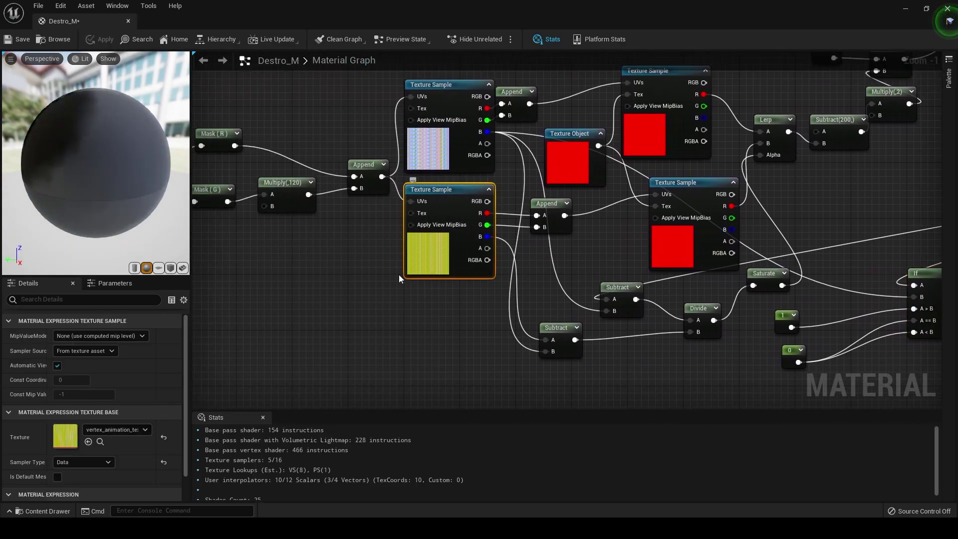
pyautogui.moveTo(353, 297); pyautogui.dragTo(335, 301, button='right')
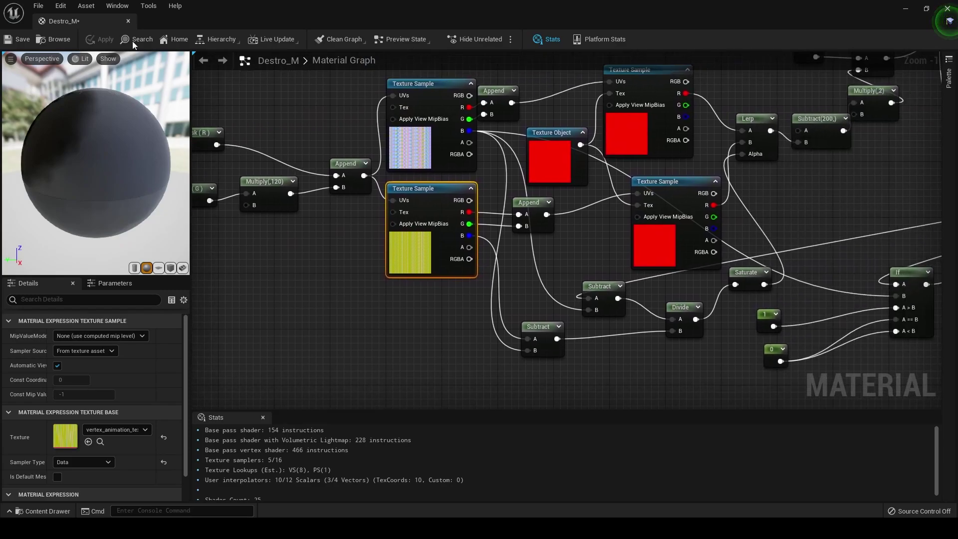
pyautogui.click(128, 21)
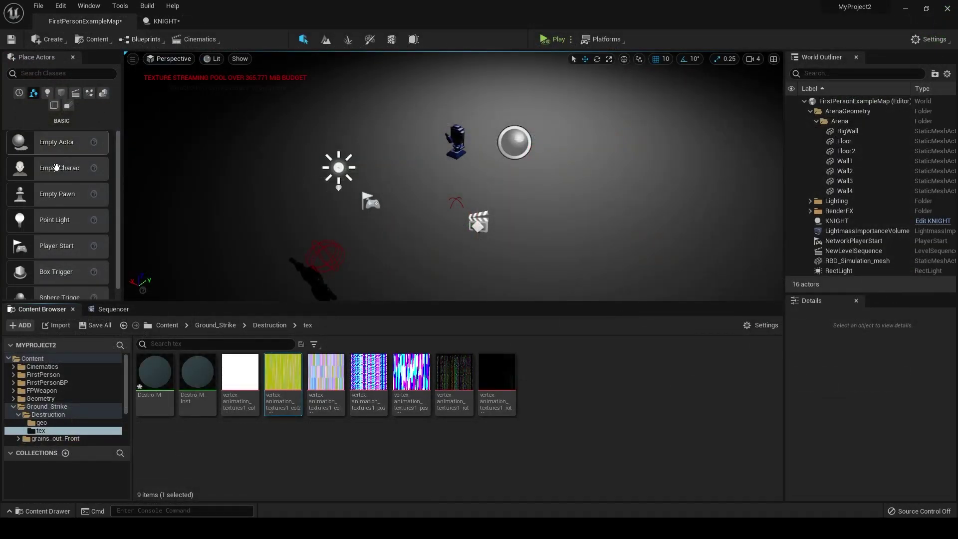
pyautogui.click(60, 93)
pyautogui.moveTo(50, 144); pyautogui.dragTo(447, 208)
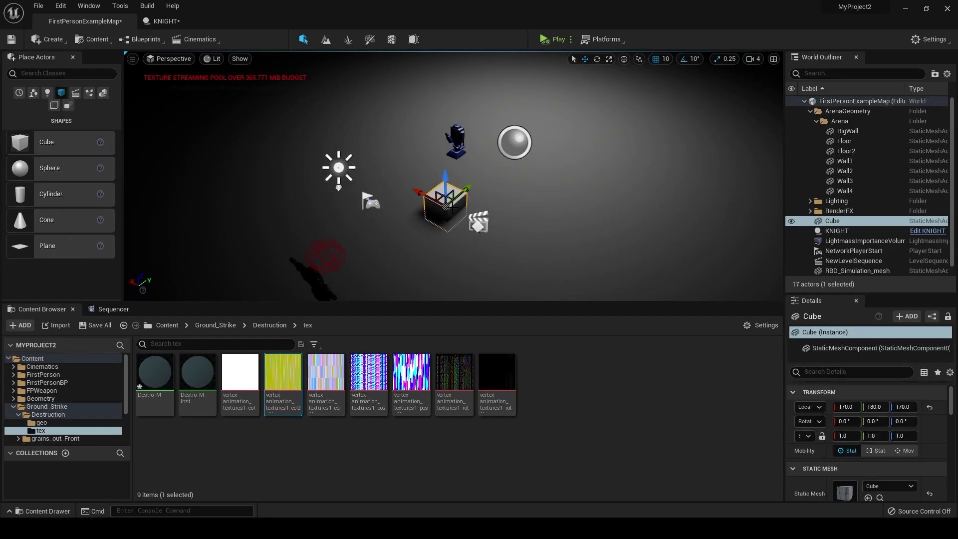
# Step: Scale the cube to 2.5 × 3.5 × 1.25 and rotate it -40° about Z
pyautogui.press('r')
pyautogui.moveTo(446, 199); pyautogui.dragTo(402, 199)
pyautogui.press('e')
pyautogui.moveTo(449, 288); pyautogui.dragTo(409, 269)
pyautogui.moveTo(409, 270); pyautogui.dragTo(545, 53, button='right')
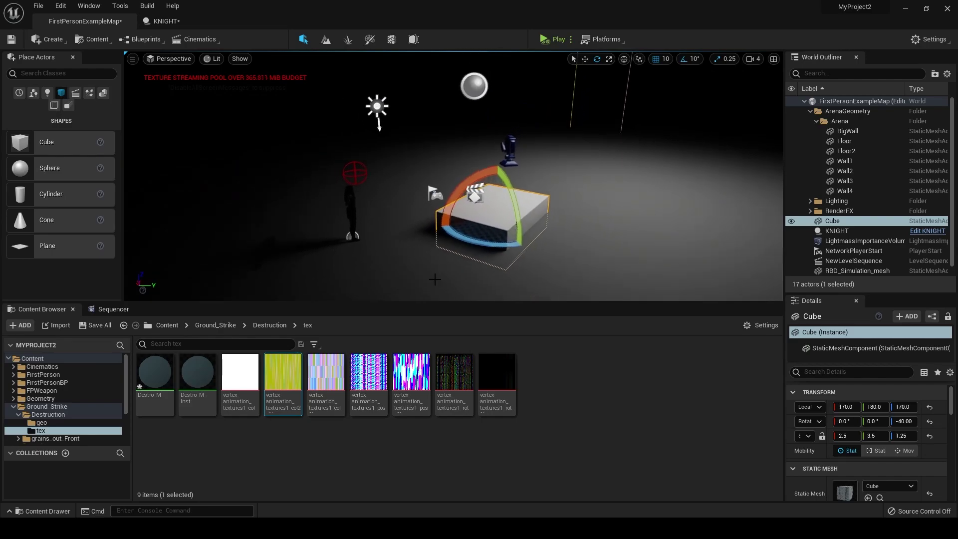
# Step: Play the level to test the destruction over the cube, and examine the Destro_M graph's depth sampling nodes
pyautogui.click(549, 40)
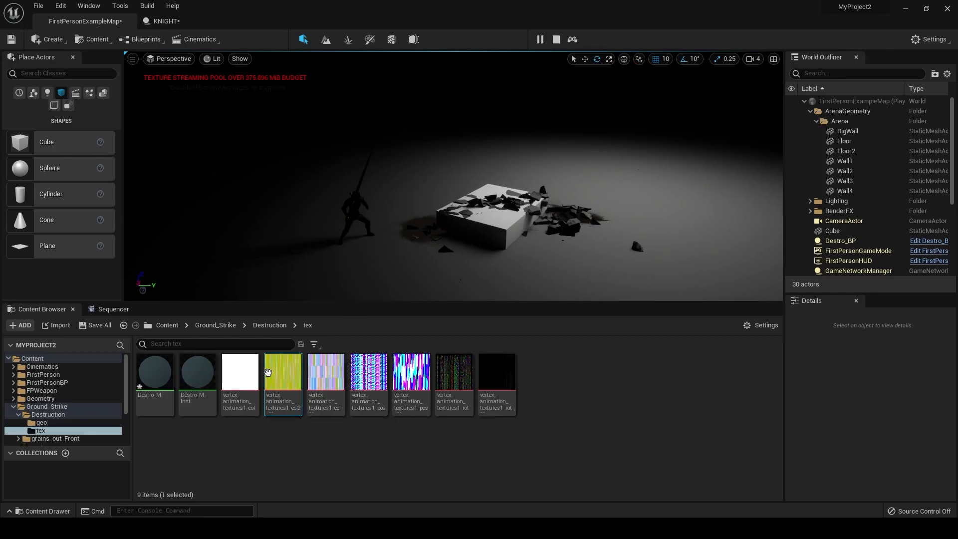
pyautogui.doubleClick(154, 372)
pyautogui.moveTo(284, 158); pyautogui.dragTo(948, 60, button='right')
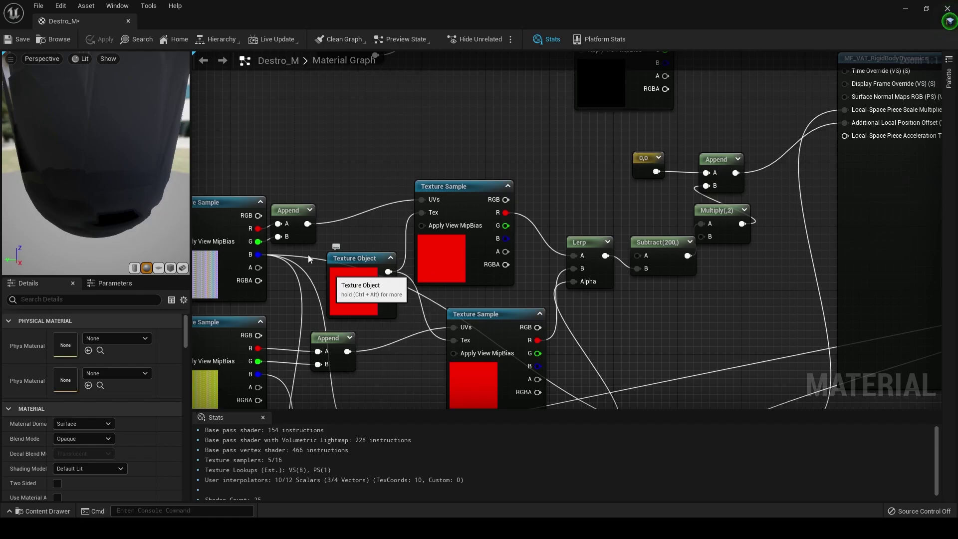
pyautogui.click(129, 22)
pyautogui.click(502, 212)
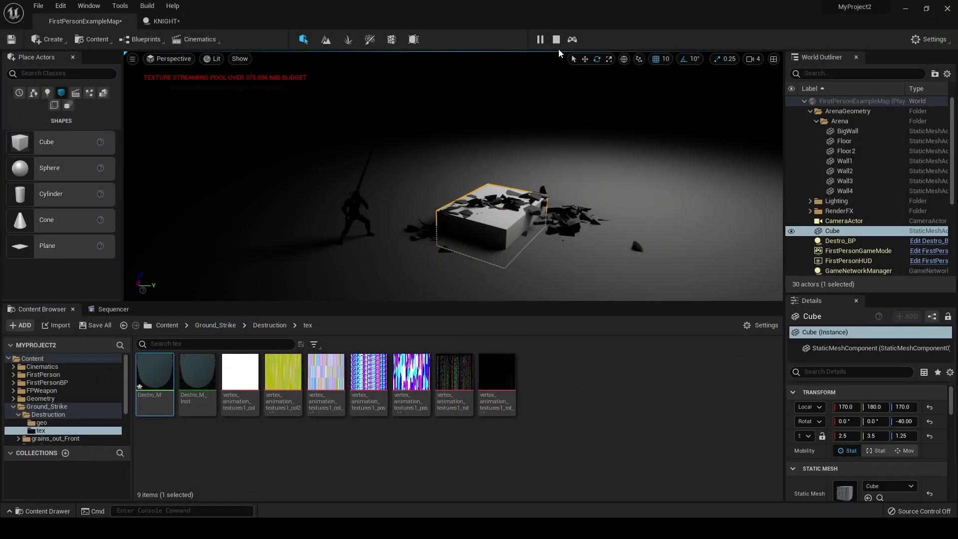